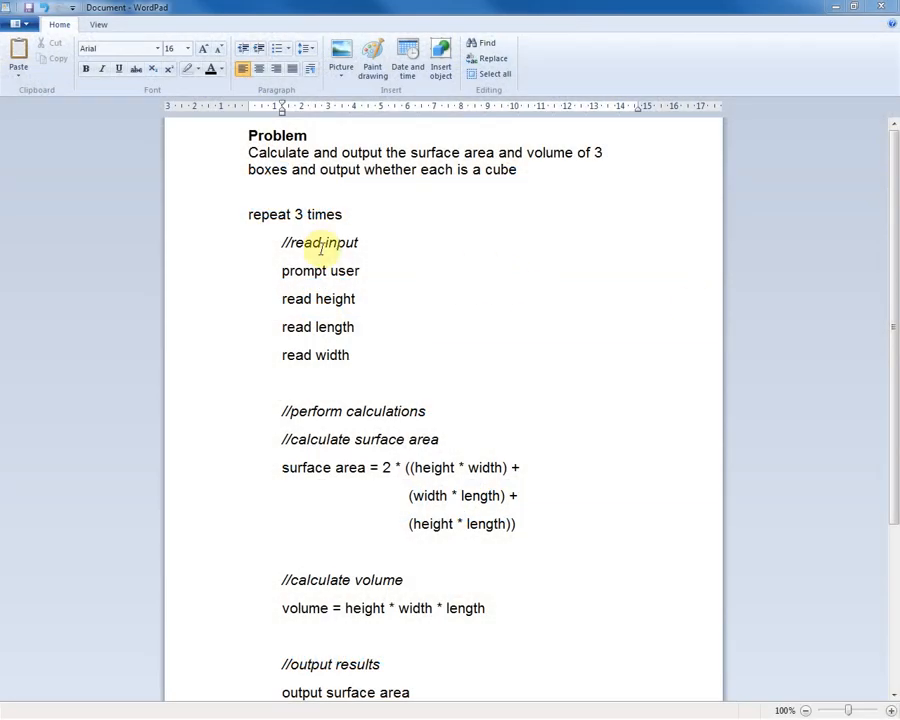
Step: Select the WordPad pseudocode from "repeat 3 times" down to "end repeat"
{"action": "left_click", "coordinate": [248, 214]}
{"action": "left_click_drag", "start_coordinate": [281, 246], "coordinate": [428, 684]}
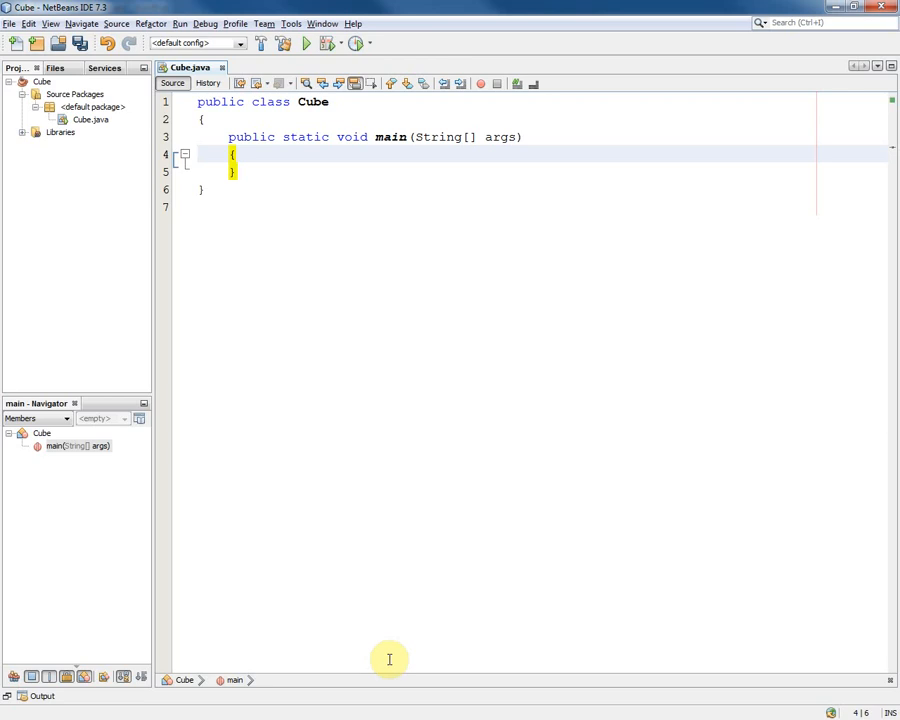
Step: Paste the copied pseudocode on a new line inside Cube.java's main method
{"action": "key", "text": "Return"}
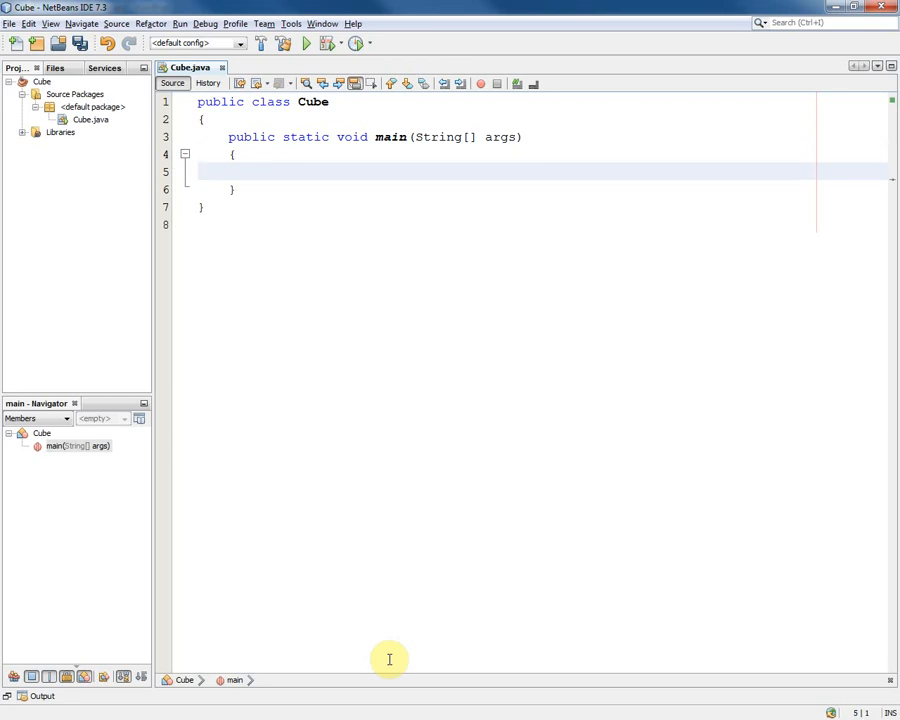
{"action": "type", "text": "repeat 3 times //read input prompt user read height read length read width  //perform calculations //calculate surface area surface area = 2 * ((height * width) +                               (width * length) +                               (height * length))  //calculate volume volume = height * width * length  //output results output surface area output volume //output whether or not this is a cube if (width, height, and length are all equal) output \"This is a cube\" else output \"This is not a cube\" end if end repeat"}
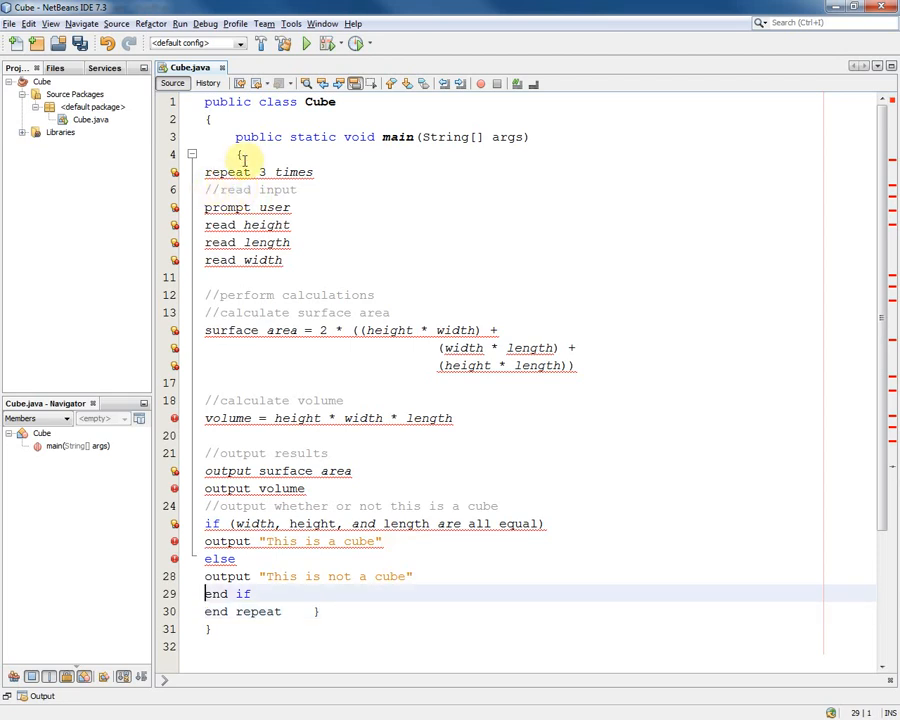
{"action": "left_click", "coordinate": [246, 155]}
Step: Comment out all pasted pseudocode lines in main and indent the block two tabs right
{"action": "key", "text": "shift+Down"}
{"action": "key", "text": "shift+Down"}
{"action": "key", "text": "shift+Down"}
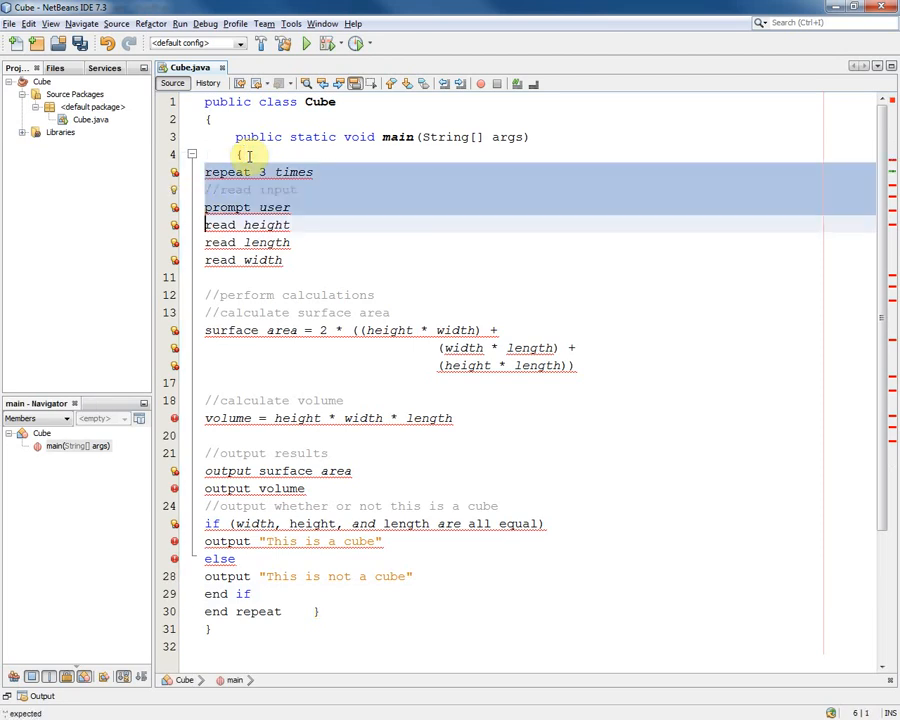
{"action": "key", "text": "shift+Down"}
{"action": "key", "text": "shift+Down"}
{"action": "key", "text": "shift+Down"}
{"action": "key", "text": "shift+Down"}
{"action": "key", "text": "shift+Down"}
{"action": "key", "text": "shift+Down"}
{"action": "key", "text": "shift+Right"}
{"action": "key", "text": "shift+Right"}
{"action": "key", "text": "shift+Right"}
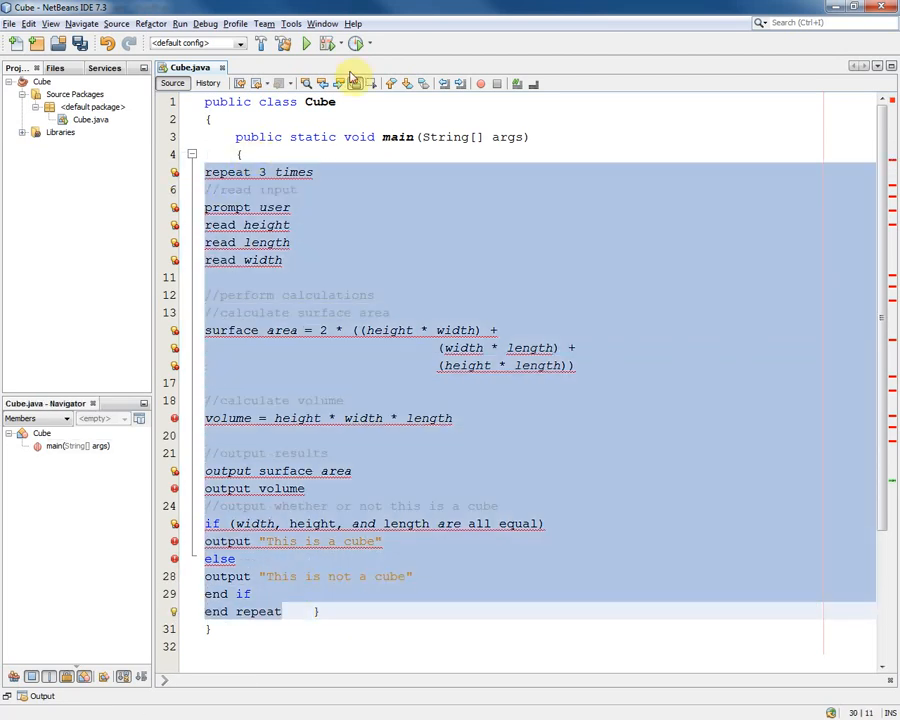
{"action": "left_click", "coordinate": [519, 87]}
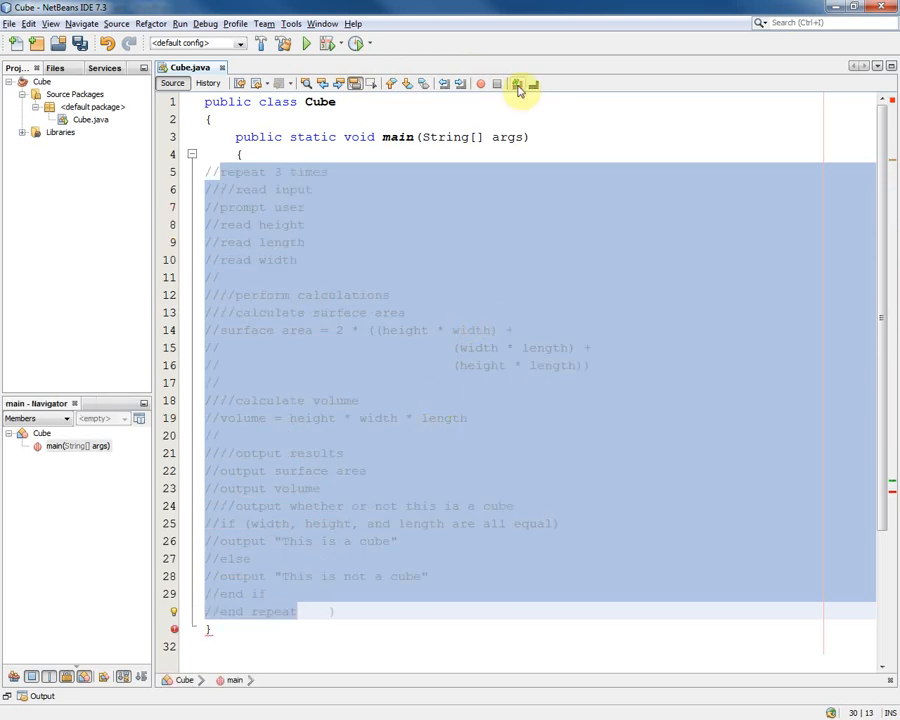
{"action": "key", "text": "Tab"}
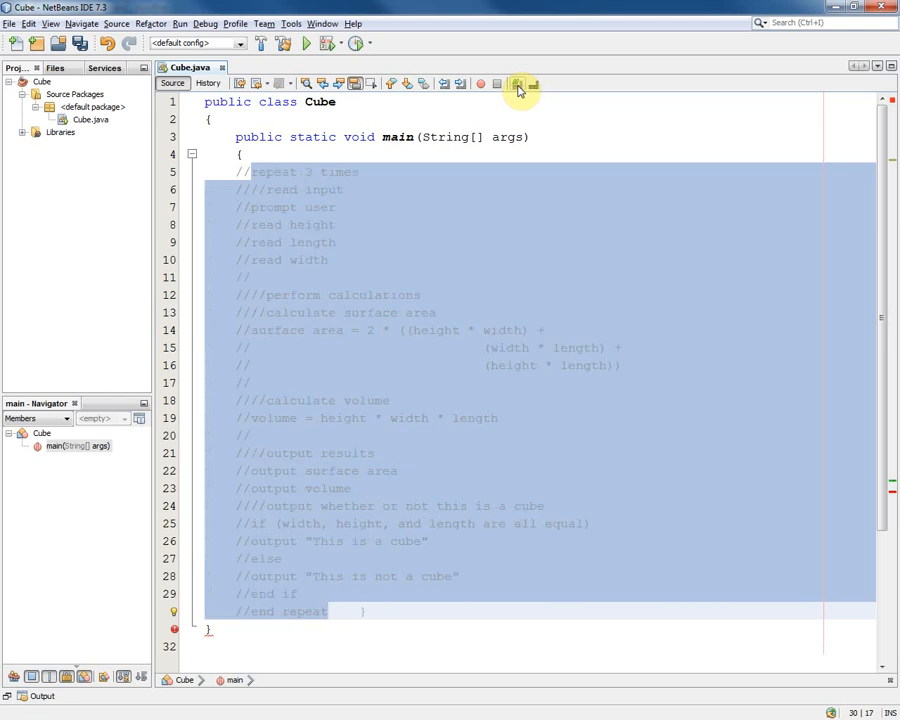
{"action": "key", "text": "Tab"}
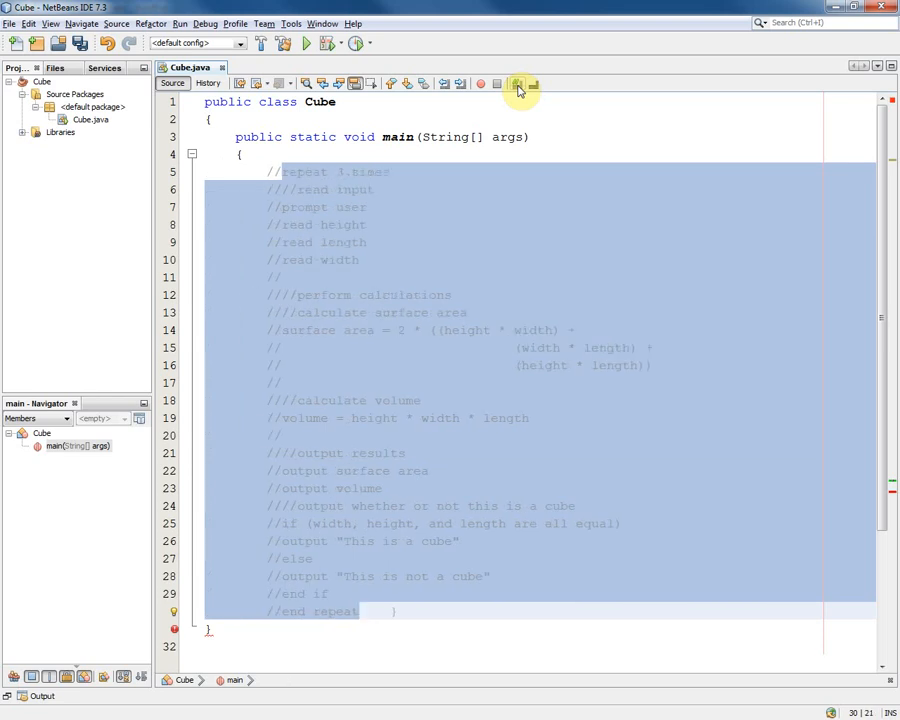
{"action": "left_click", "coordinate": [328, 172]}
{"action": "key", "text": "Down"}
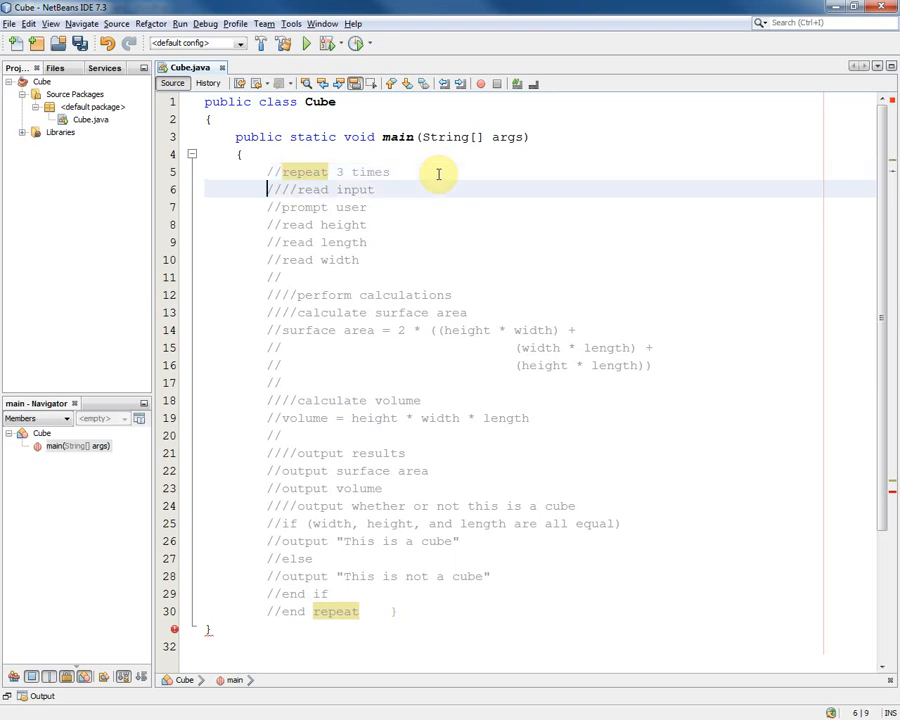
Step: Strip extra slashes from read input, indent the loop body one level, and clear stray slashes on line 11
{"action": "key", "text": "Delete"}
{"action": "key", "text": "Delete"}
{"action": "key", "text": "Tab"}
{"action": "key", "text": "Down"}
{"action": "key", "text": "Home"}
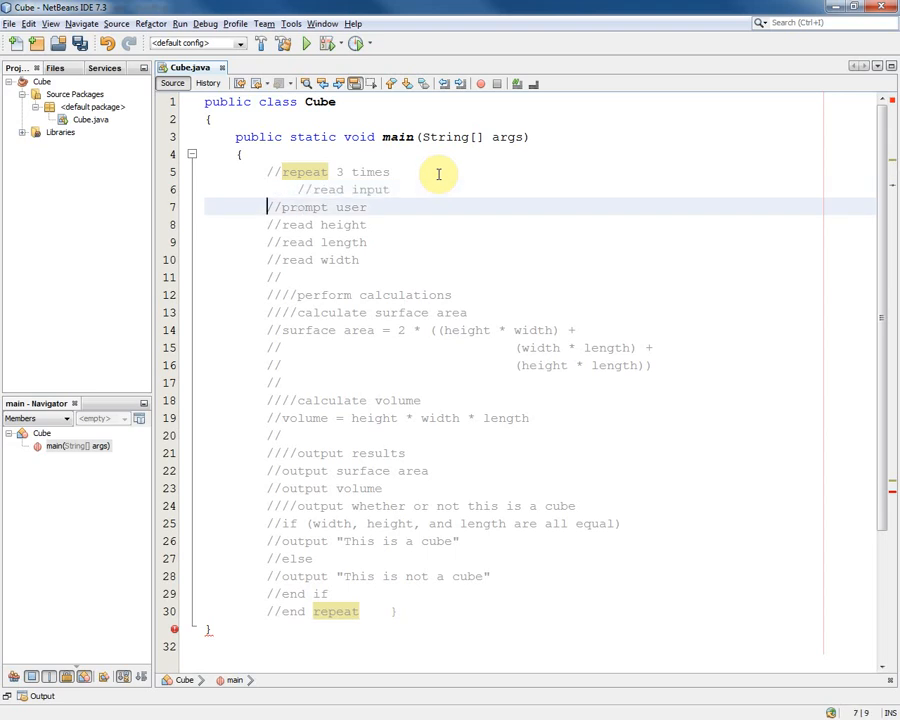
{"action": "key", "text": "shift+Down"}
{"action": "key", "text": "shift+Down"}
{"action": "key", "text": "shift+Down"}
{"action": "key", "text": "shift+Down"}
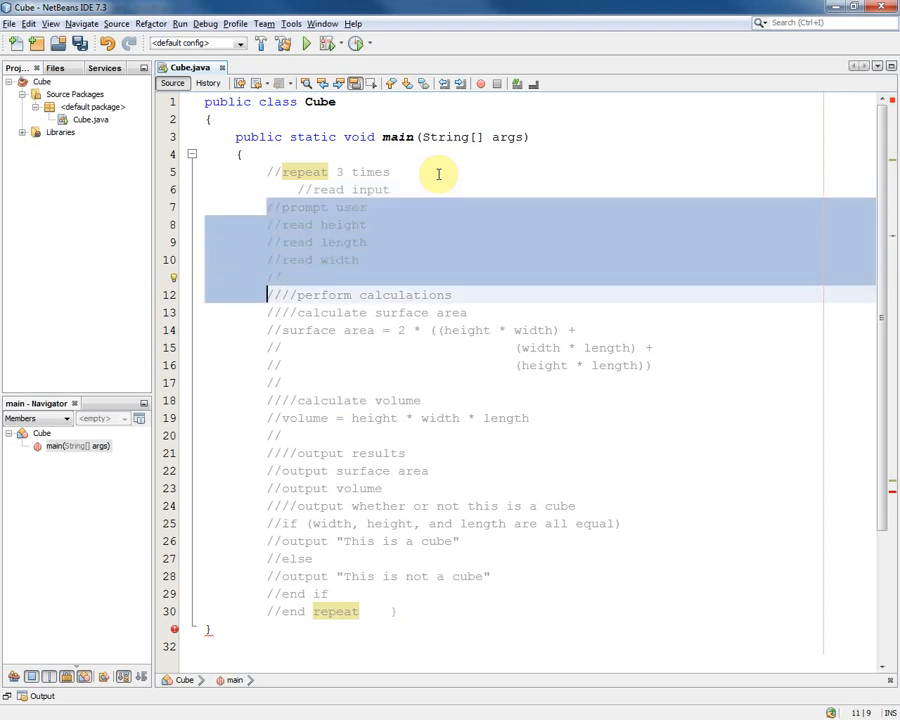
{"action": "key", "text": "shift+Down"}
{"action": "key", "text": "shift+Down"}
{"action": "key", "text": "shift+Down"}
{"action": "key", "text": "shift+Down"}
{"action": "key", "text": "shift+Down"}
{"action": "key", "text": "shift+Down"}
{"action": "key", "text": "shift+Down"}
{"action": "key", "text": "shift+Down"}
{"action": "key", "text": "shift+Down"}
{"action": "key", "text": "shift+Down"}
{"action": "key", "text": "shift+Down"}
{"action": "key", "text": "shift+Down"}
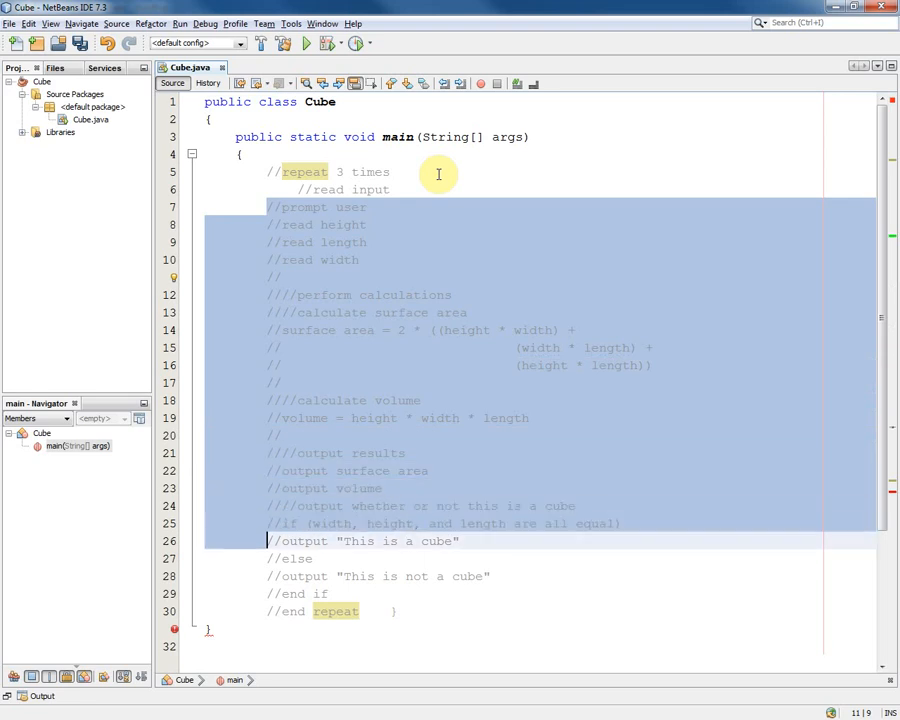
{"action": "key", "text": "shift+Down"}
{"action": "key", "text": "shift+Down"}
{"action": "key", "text": "shift+Down"}
{"action": "key", "text": "Tab"}
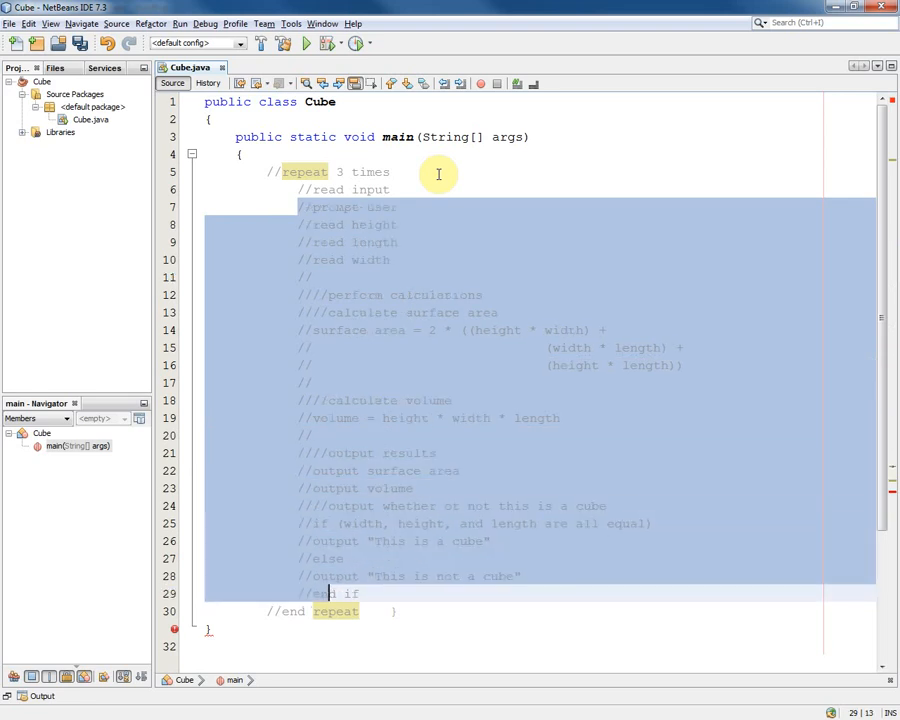
{"action": "key", "text": "Up"}
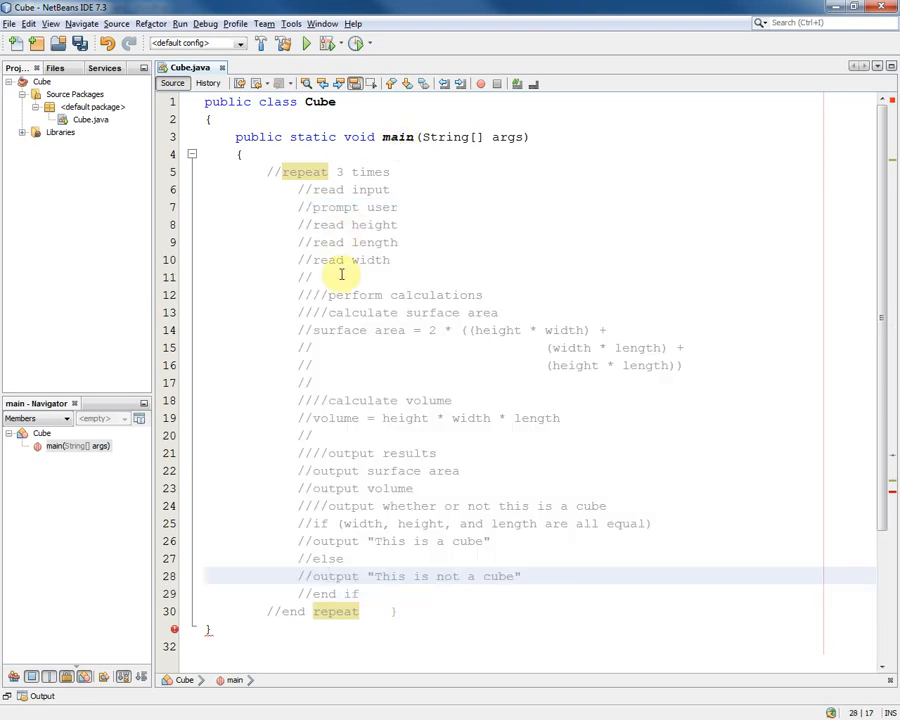
{"action": "left_click", "coordinate": [341, 271]}
{"action": "key", "text": "BackSpace"}
{"action": "key", "text": "BackSpace"}
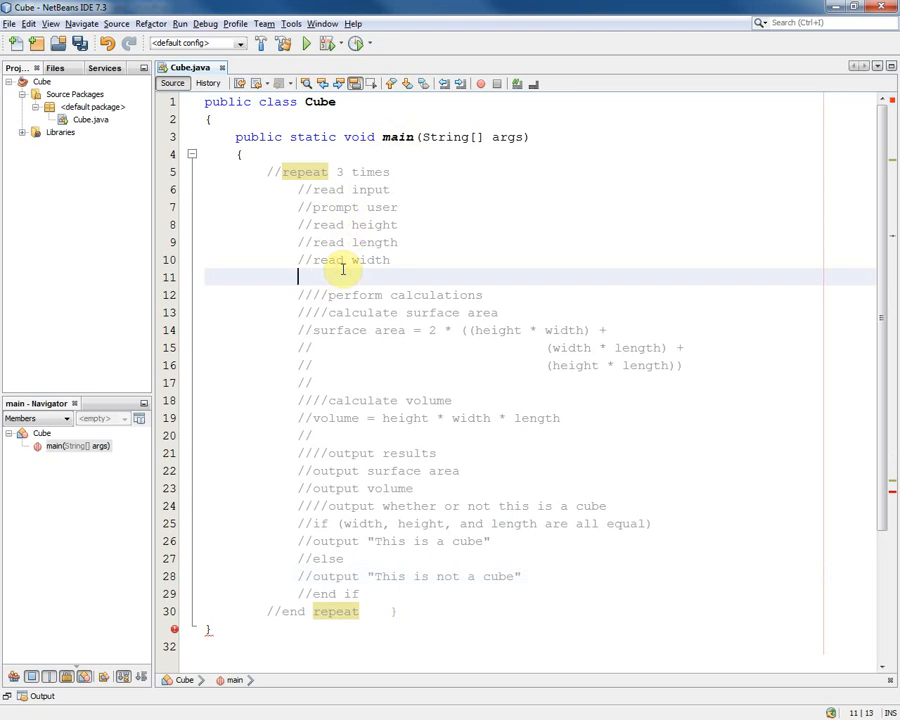
Step: Strip extra slashes from the calculation headings and align the surface area formula lines
{"action": "key", "text": "Down"}
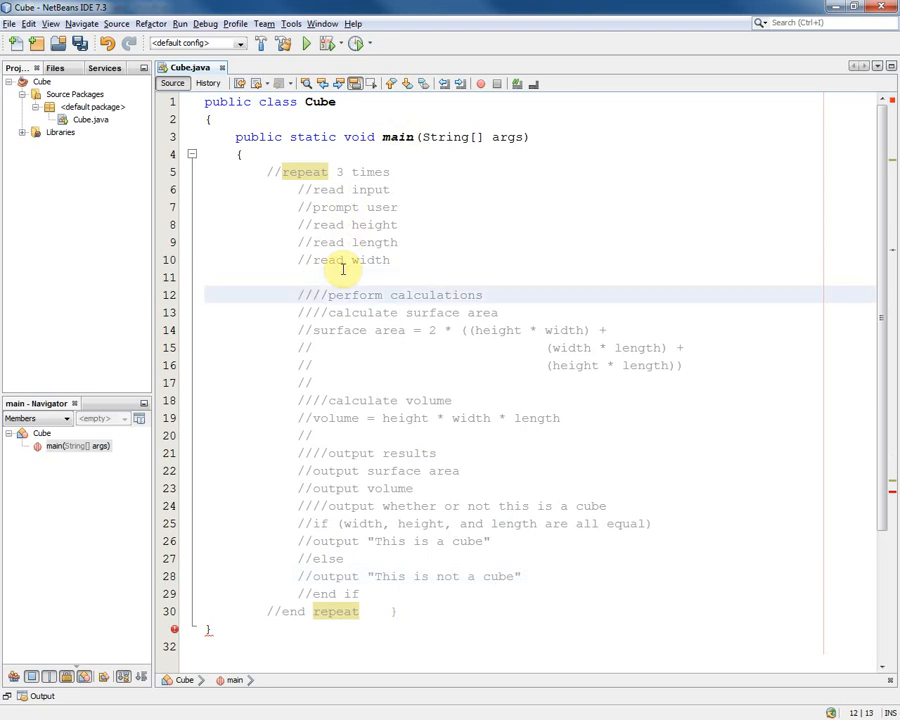
{"action": "key", "text": "Delete"}
{"action": "key", "text": "Delete"}
{"action": "key", "text": "Down"}
{"action": "key", "text": "Delete"}
{"action": "key", "text": "Delete"}
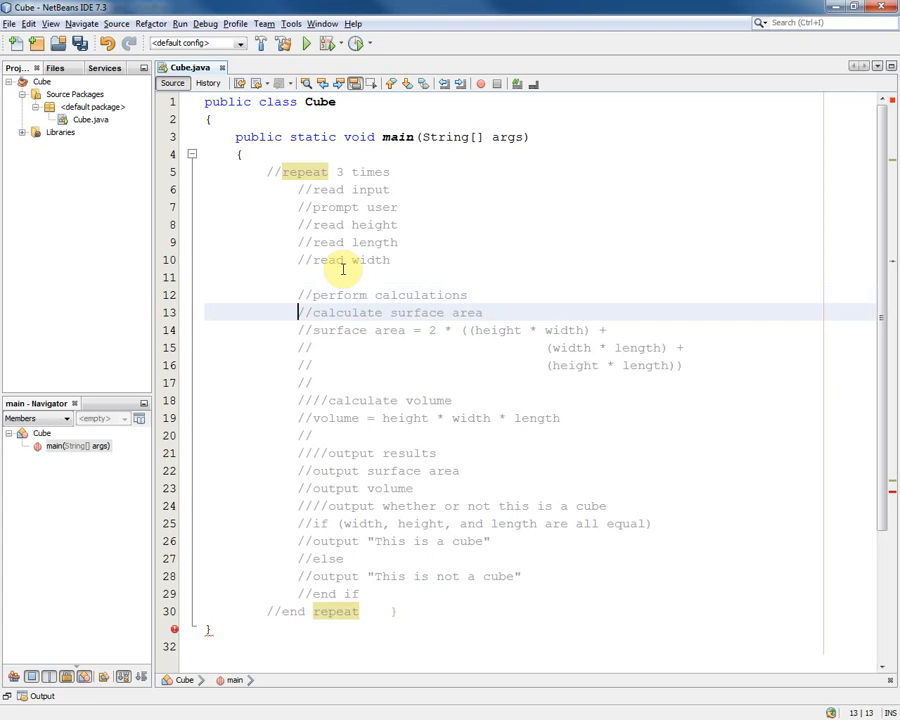
{"action": "key", "text": "Down"}
{"action": "key", "text": "Down"}
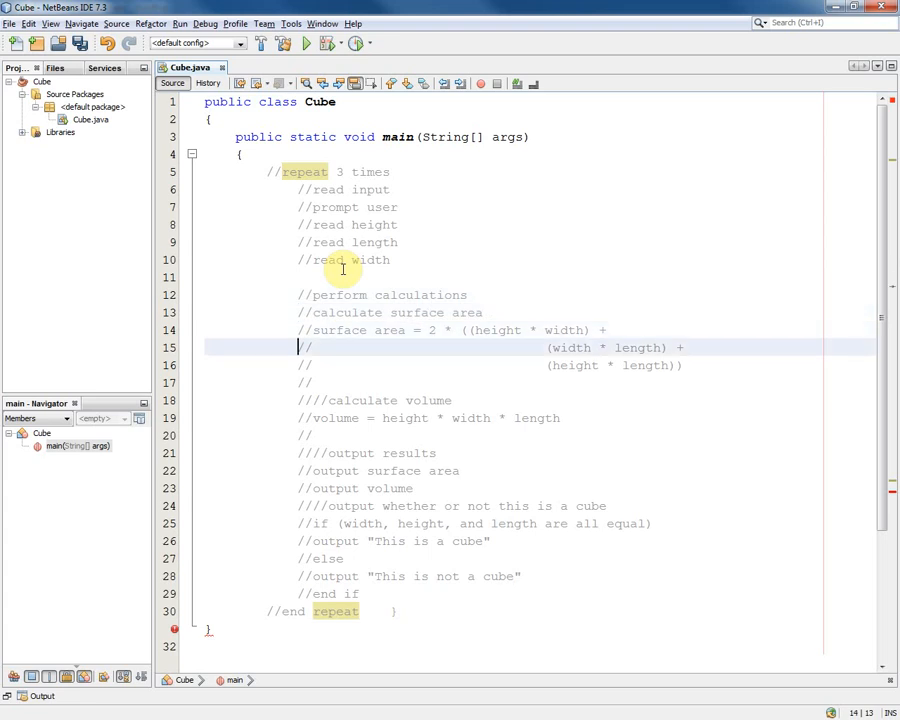
{"action": "key", "text": "Right"}
{"action": "key", "text": "Right"}
{"action": "key", "text": "Right"}
{"action": "key", "text": "Delete"}
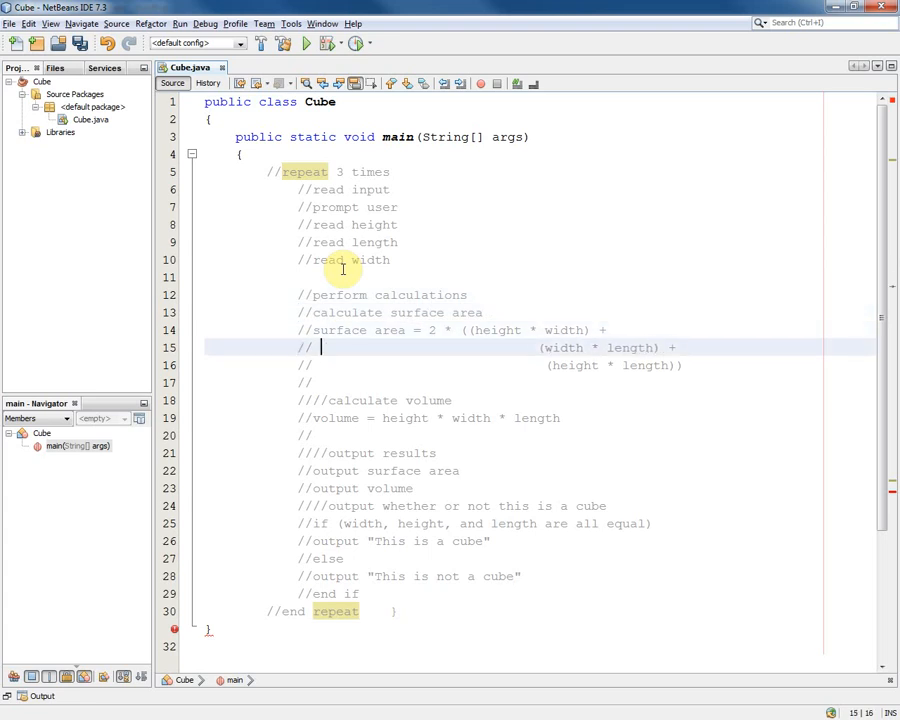
{"action": "key", "text": "Delete"}
{"action": "key", "text": "Delete"}
{"action": "key", "text": "Delete"}
{"action": "key", "text": "Delete"}
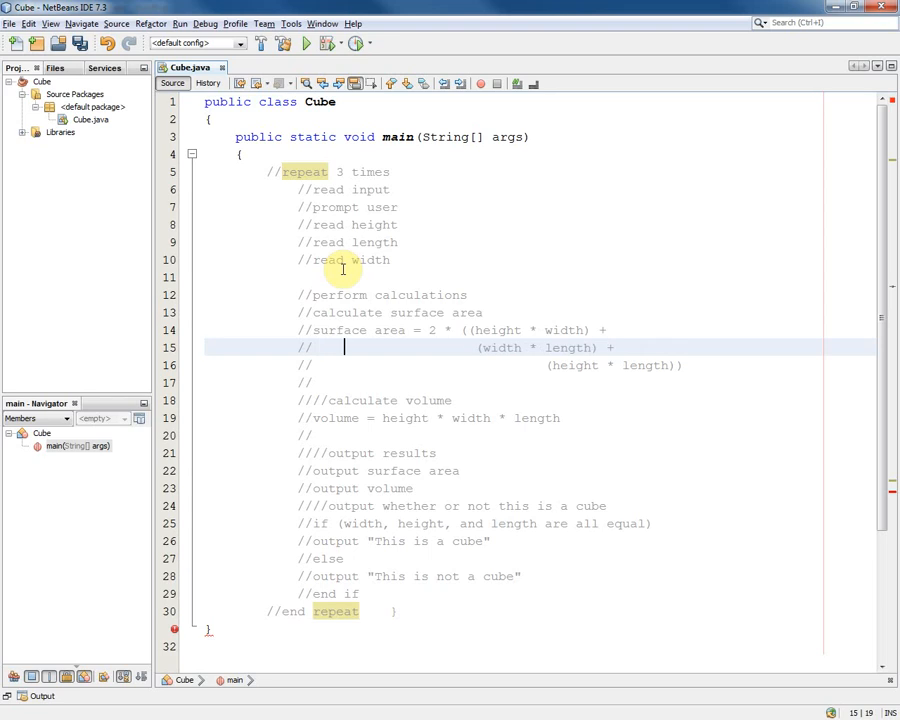
{"action": "key", "text": "Down"}
{"action": "key", "text": "Right"}
{"action": "key", "text": "Right"}
{"action": "key", "text": "Right"}
{"action": "key", "text": "Delete"}
{"action": "key", "text": "Delete"}
{"action": "key", "text": "Delete"}
{"action": "key", "text": "Delete"}
{"action": "key", "text": "Delete"}
{"action": "key", "text": "Delete"}
{"action": "key", "text": "Delete"}
{"action": "key", "text": "Delete"}
{"action": "key", "text": "Delete"}
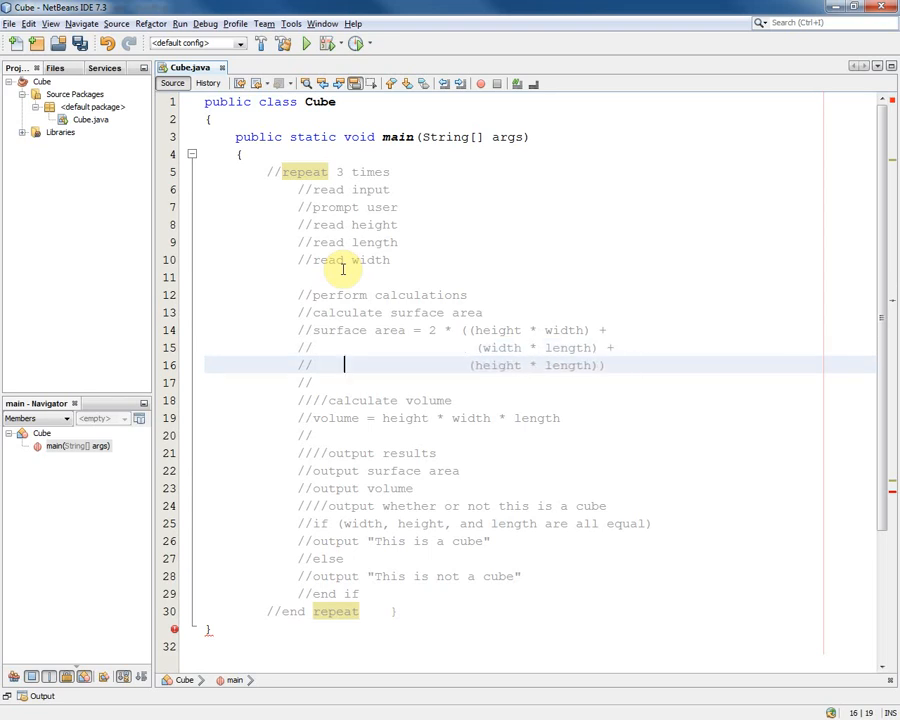
{"action": "key", "text": "Down"}
{"action": "key", "text": "Down"}
{"action": "key", "text": "Down"}
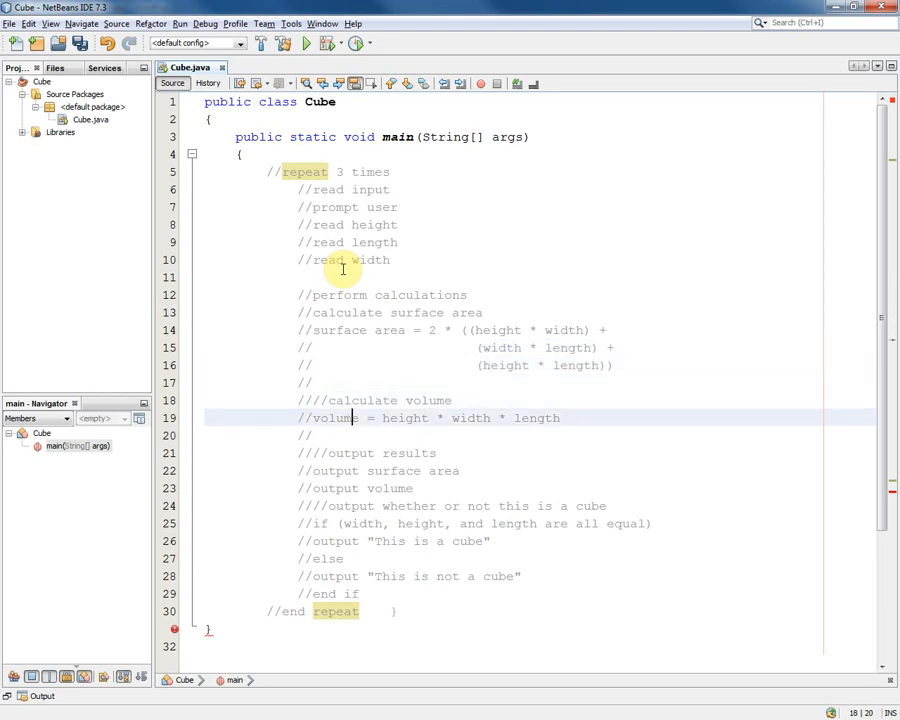
Step: Remove extra slashes from the calculate volume, output results and output whether comments
{"action": "key", "text": "Up"}
{"action": "key", "text": "Delete"}
{"action": "key", "text": "Delete"}
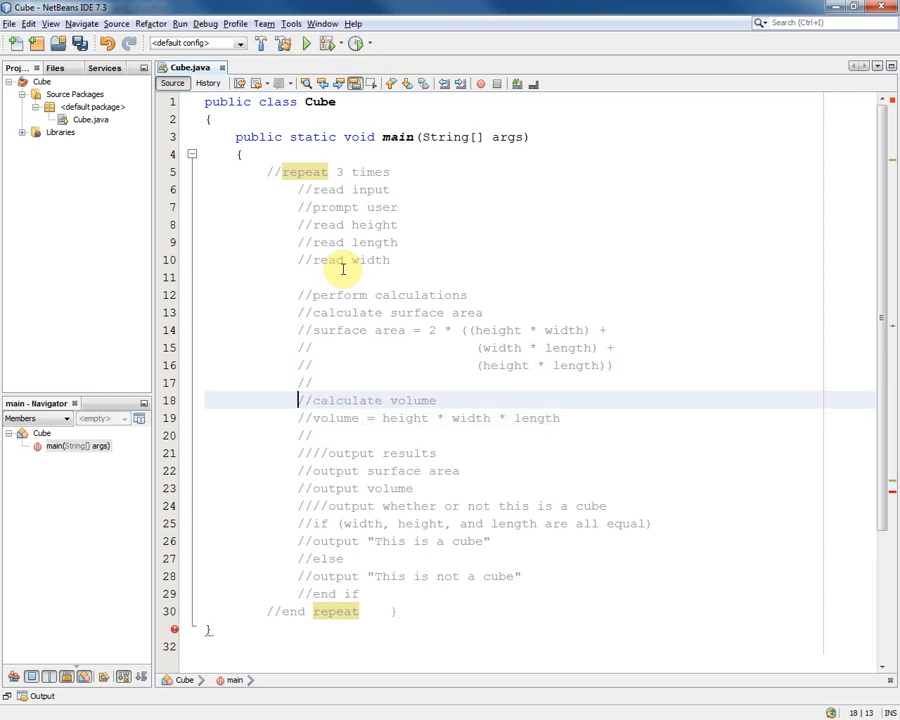
{"action": "key", "text": "Down"}
{"action": "key", "text": "Down"}
{"action": "key", "text": "Down"}
{"action": "key", "text": "Delete"}
{"action": "key", "text": "Delete"}
{"action": "key", "text": "Down"}
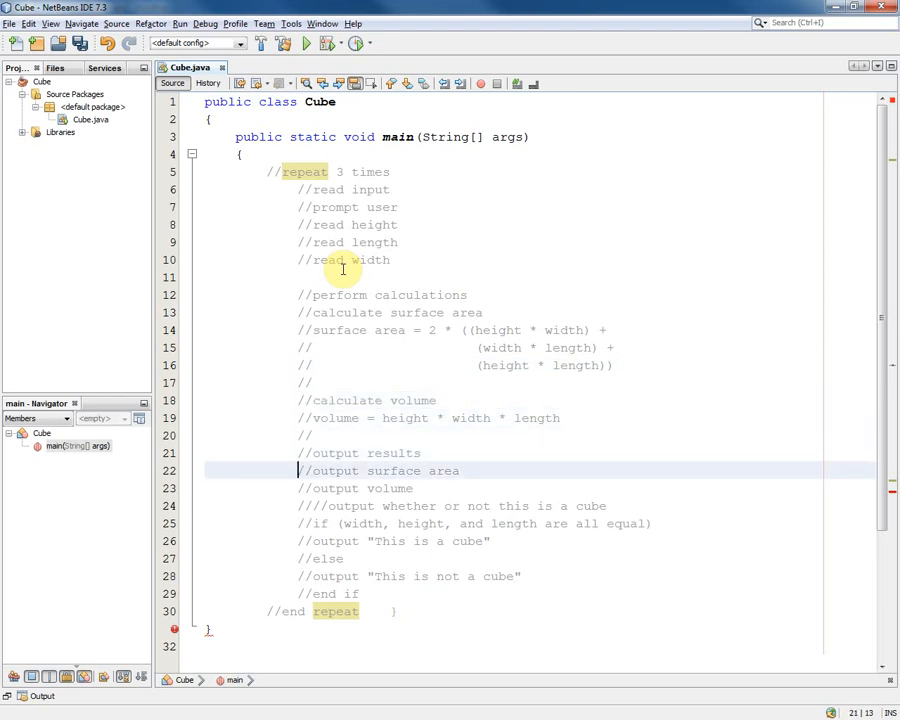
{"action": "key", "text": "Down"}
{"action": "key", "text": "Down"}
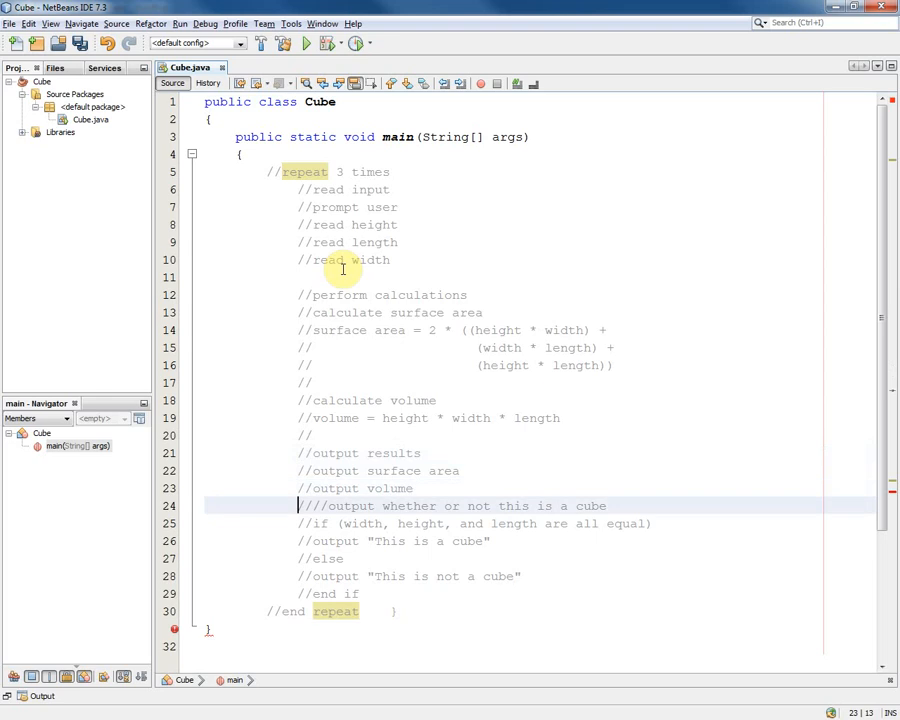
{"action": "key", "text": "Delete"}
{"action": "key", "text": "Delete"}
{"action": "key", "text": "Down"}
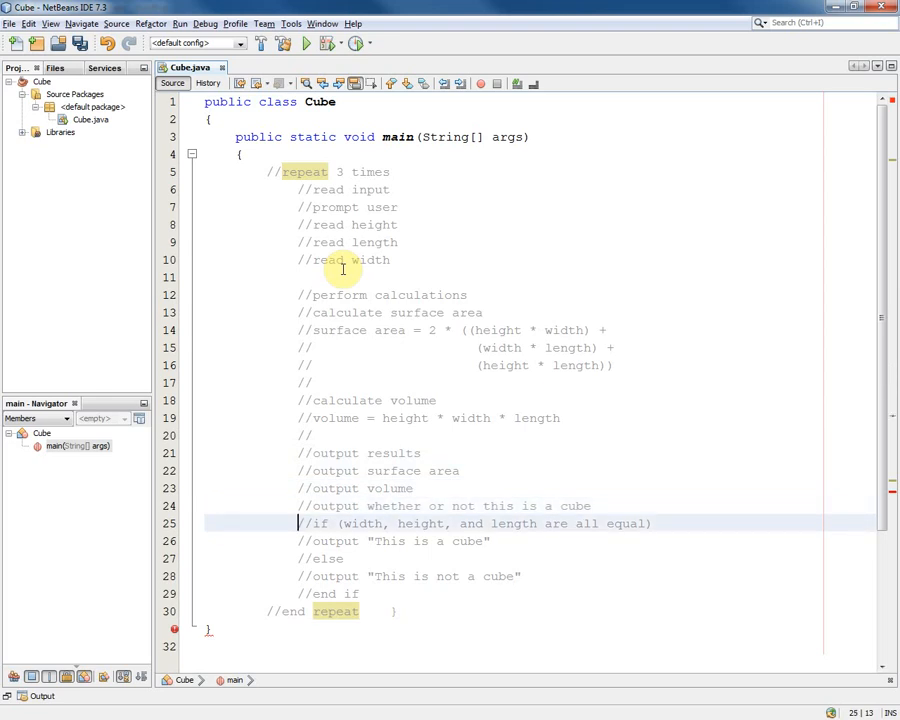
{"action": "key", "text": "Down"}
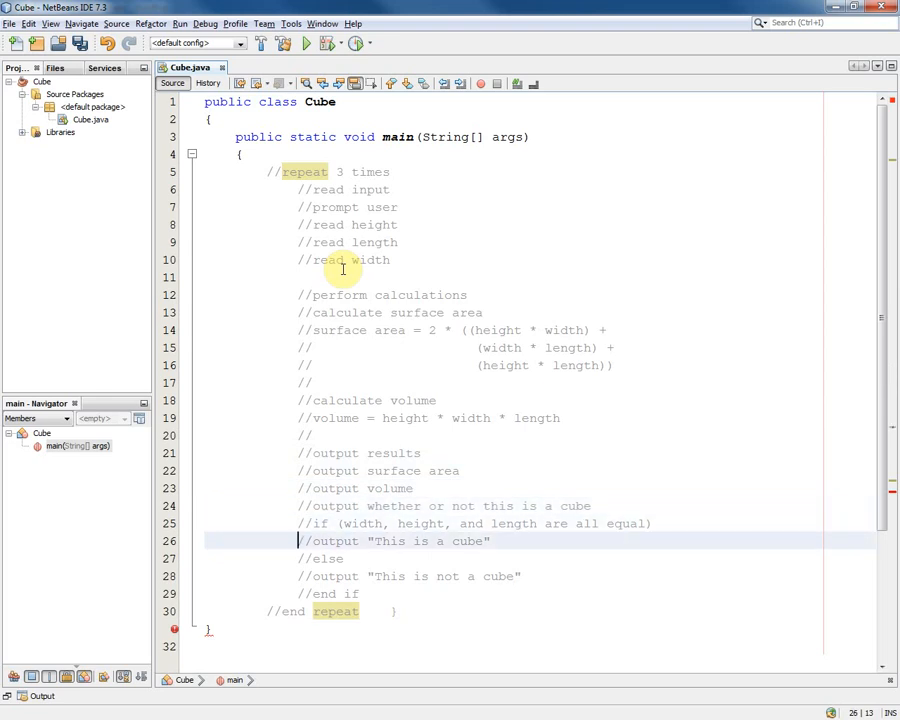
Step: Indent the 'This is a cube' and 'This is not a cube' outputs and move main's closing brace to its own line
{"action": "key", "text": "Right"}
{"action": "key", "text": "Right"}
{"action": "key", "text": "Tab"}
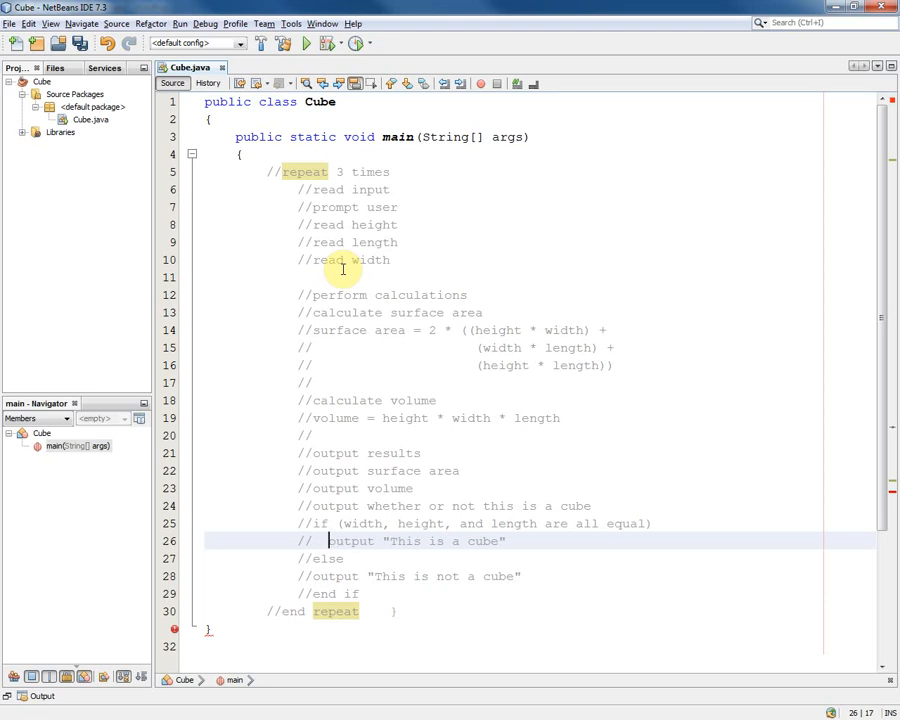
{"action": "key", "text": "Down"}
{"action": "key", "text": "Down"}
{"action": "key", "text": "Left"}
{"action": "key", "text": "Left"}
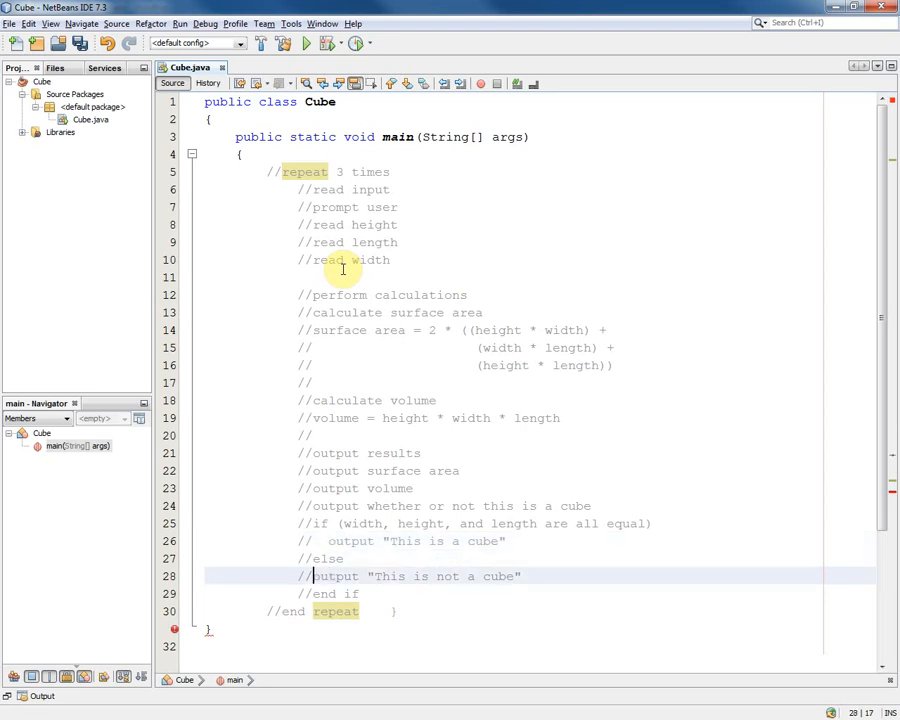
{"action": "key", "text": "Tab"}
{"action": "key", "text": "Down"}
{"action": "key", "text": "Down"}
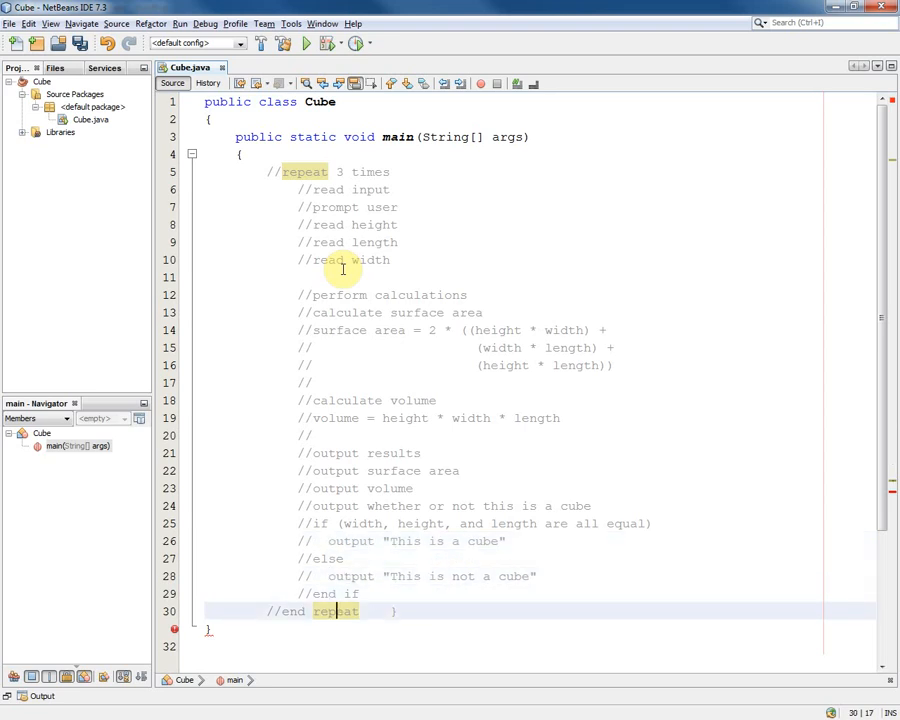
{"action": "key", "text": "Right"}
{"action": "key", "text": "Right"}
{"action": "key", "text": "Right"}
{"action": "key", "text": "Return"}
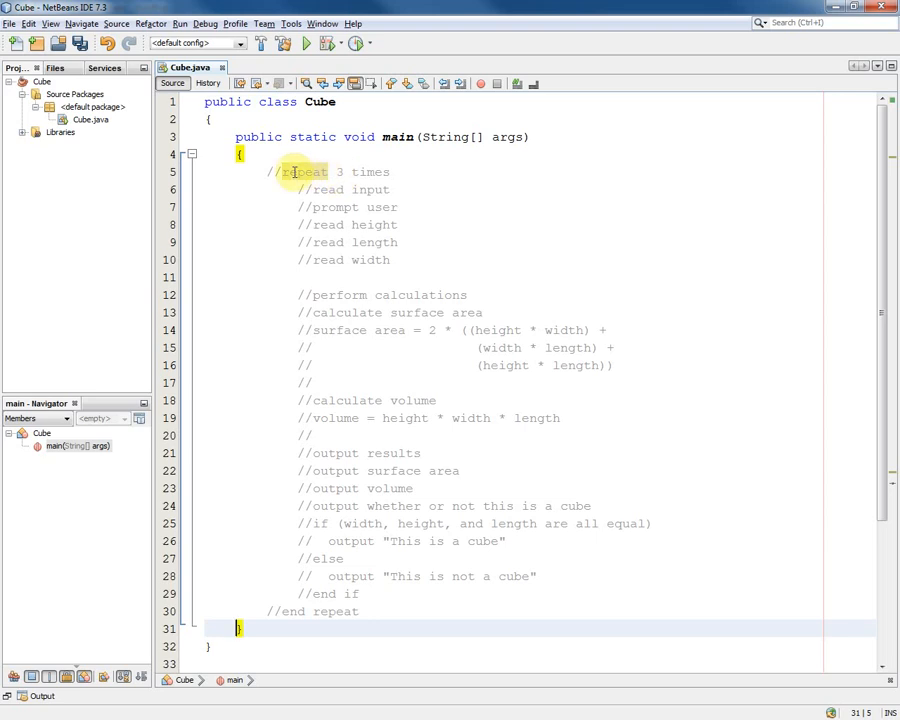
{"action": "left_click", "coordinate": [394, 171]}
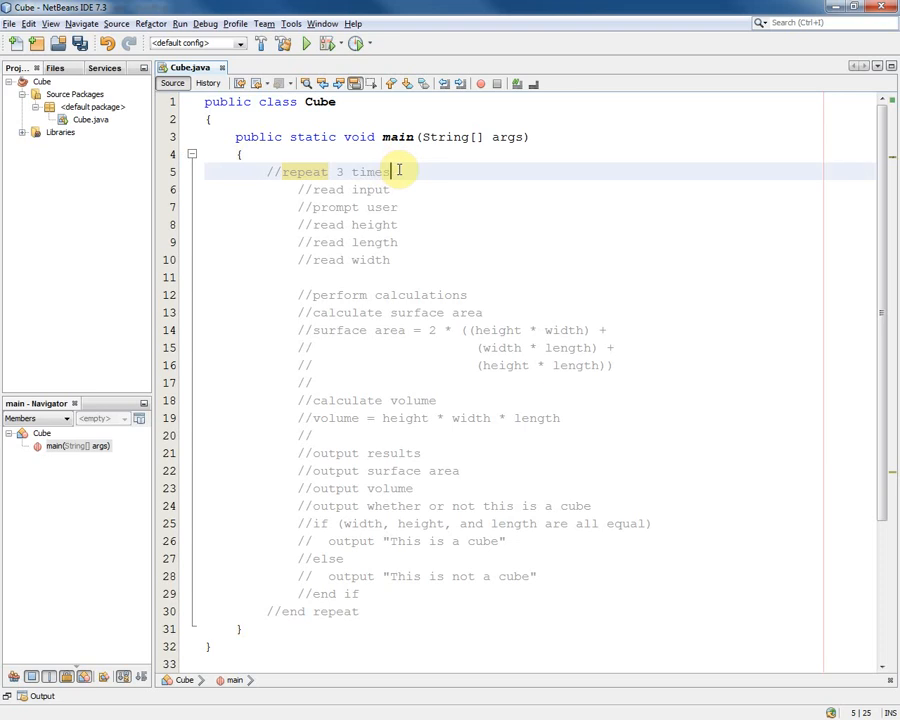
Step: Replace the repeat 3 times comment with for (int i=0; i<3; i++) { and end repeat with }
{"action": "key", "text": "shift+Home"}
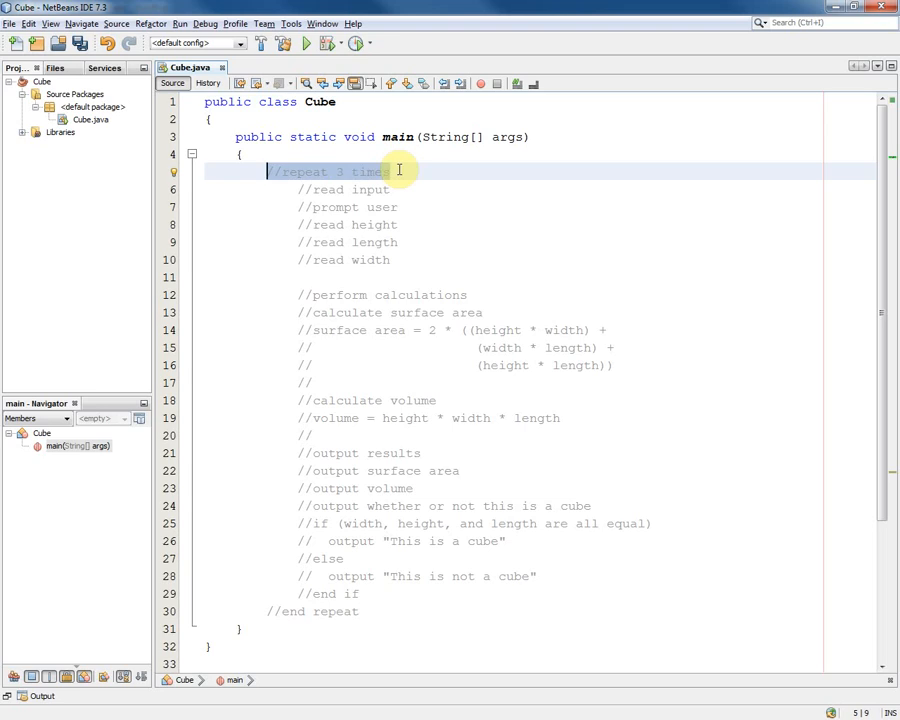
{"action": "type", "text": "for"}
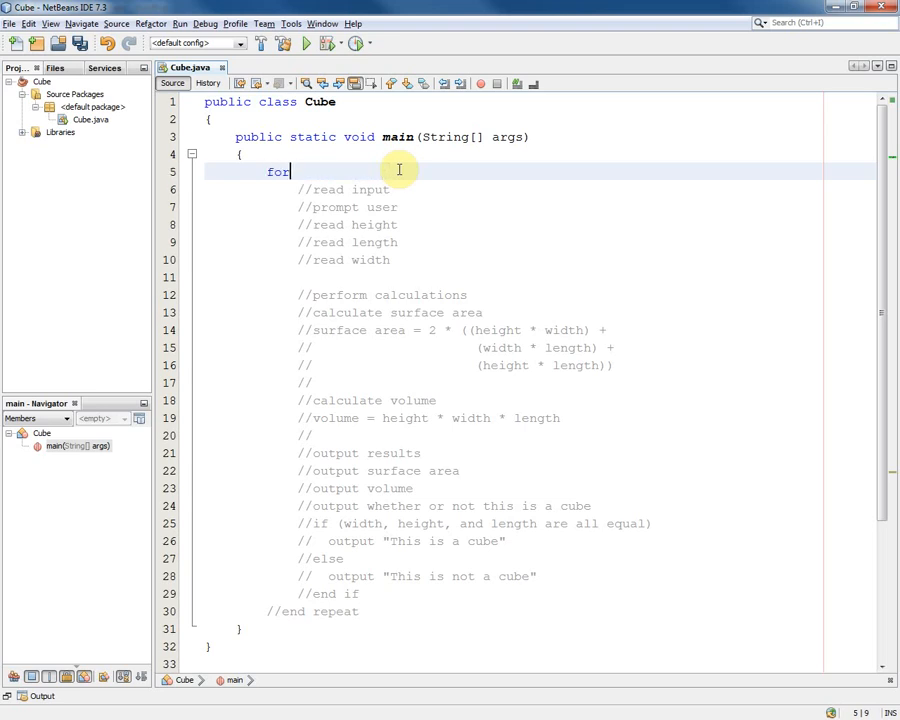
{"action": "type", "text": " (int "}
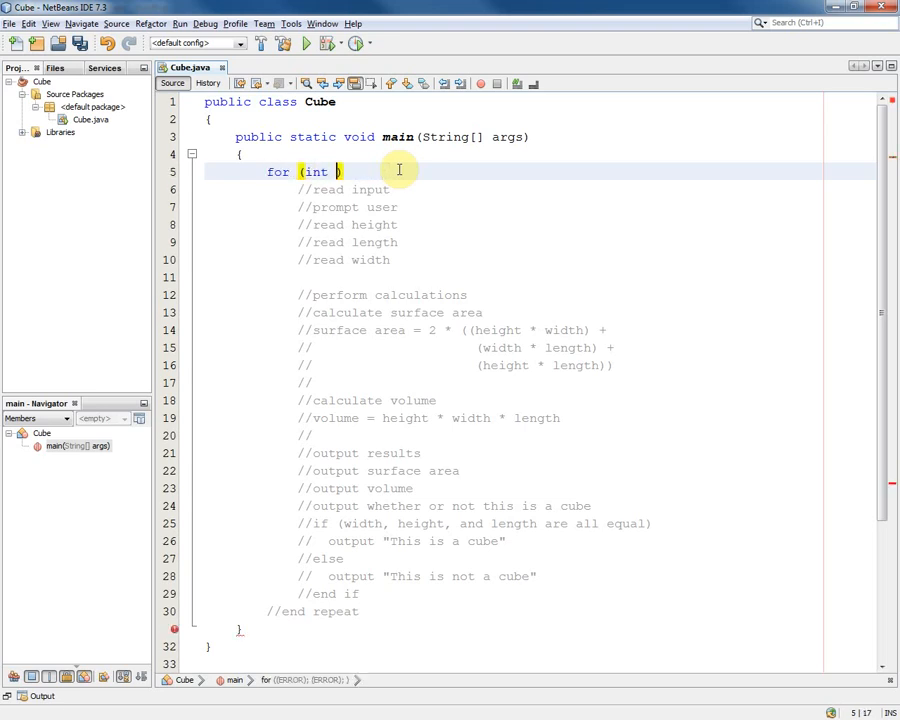
{"action": "type", "text": "i=0;"}
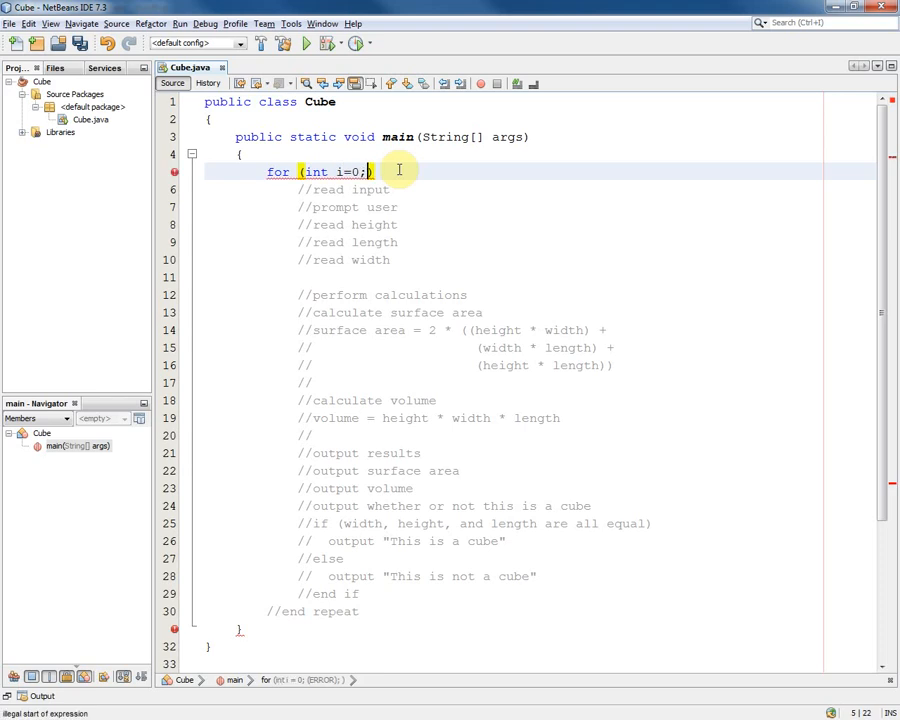
{"action": "type", "text": " i<3;"}
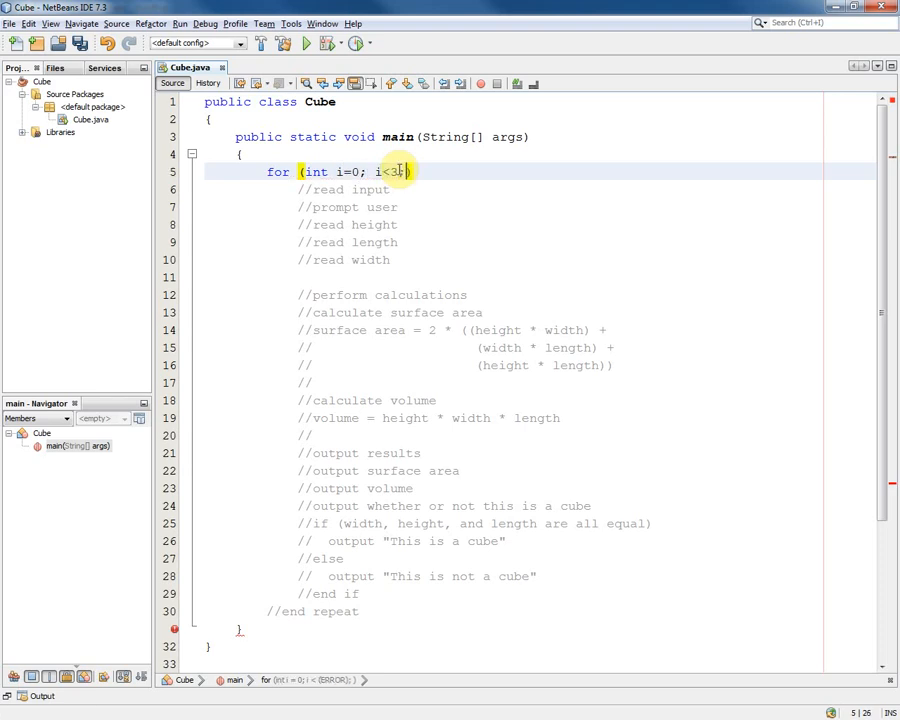
{"action": "type", "text": " i++)"}
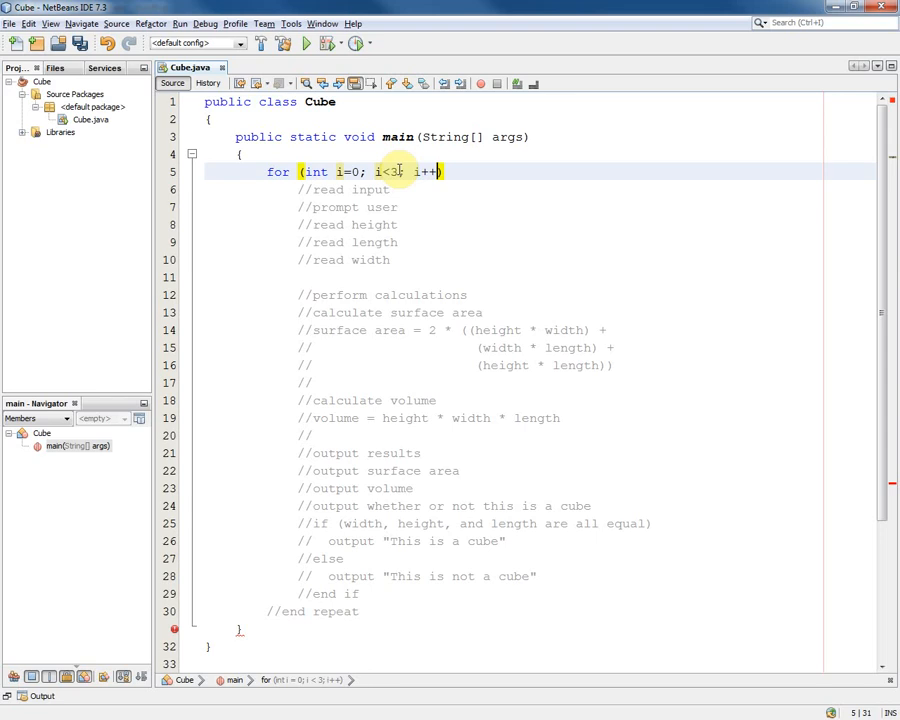
{"action": "key", "text": "Return"}
{"action": "type", "text": "{"}
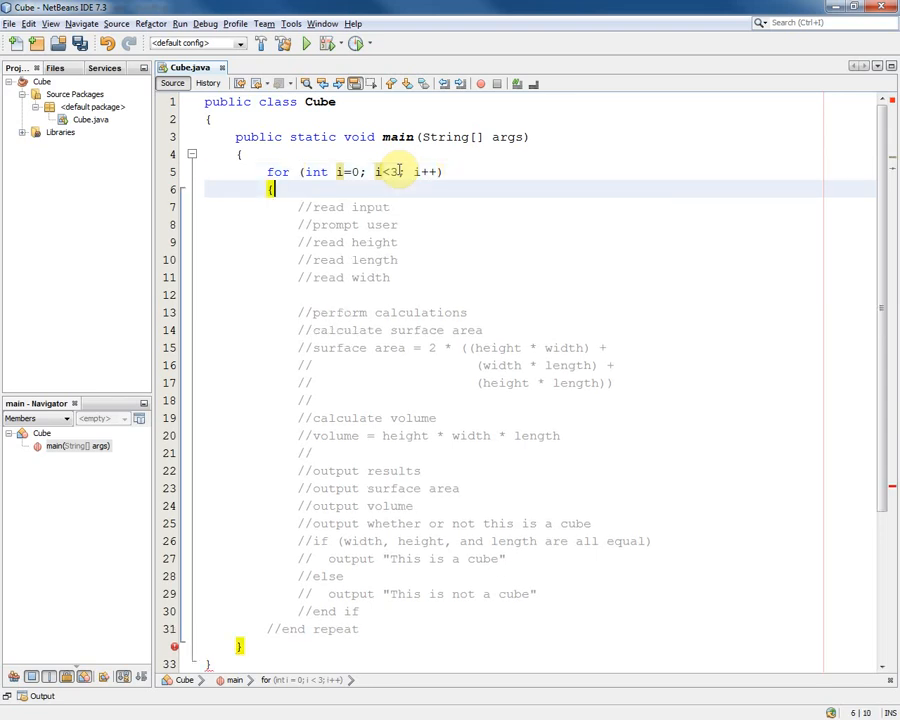
{"action": "left_click", "coordinate": [369, 628]}
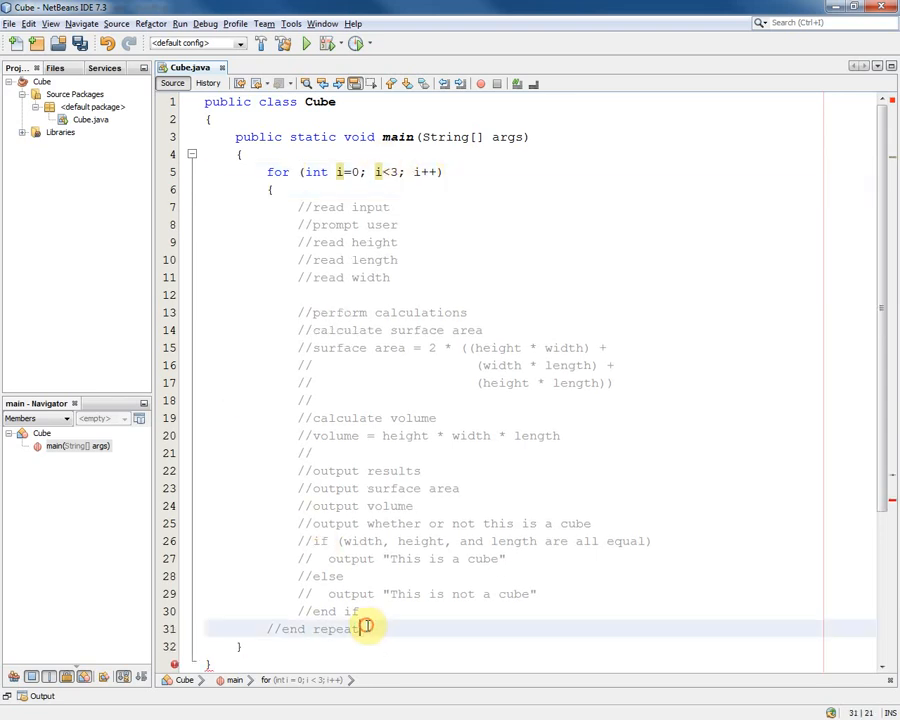
{"action": "key", "text": "ctrl+shift+Left"}
{"action": "key", "text": "ctrl+shift+Left"}
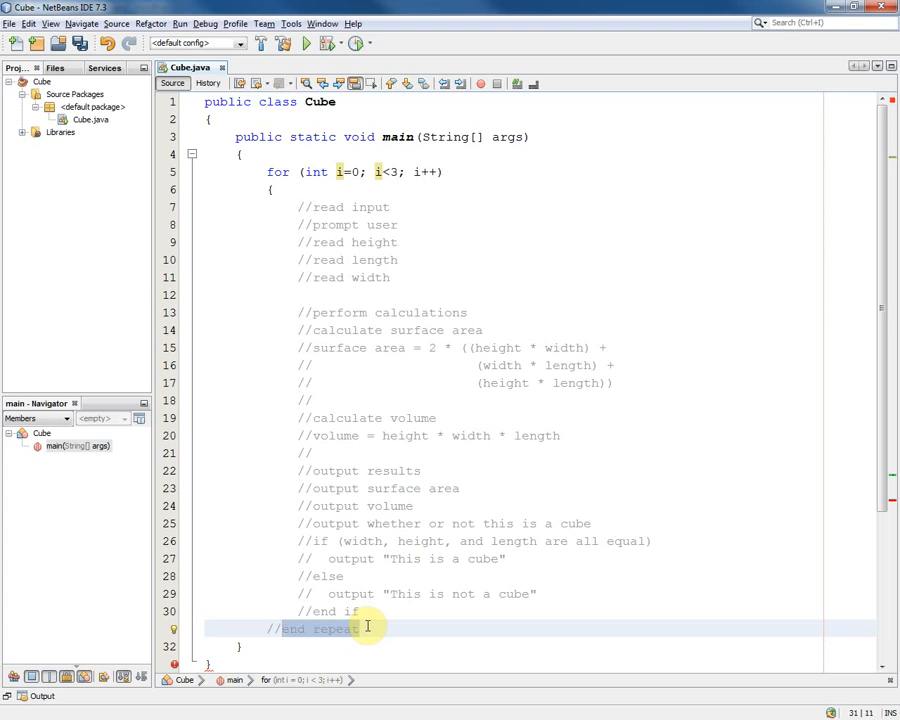
{"action": "key", "text": "ctrl+shift+Left"}
{"action": "type", "text": "}"}
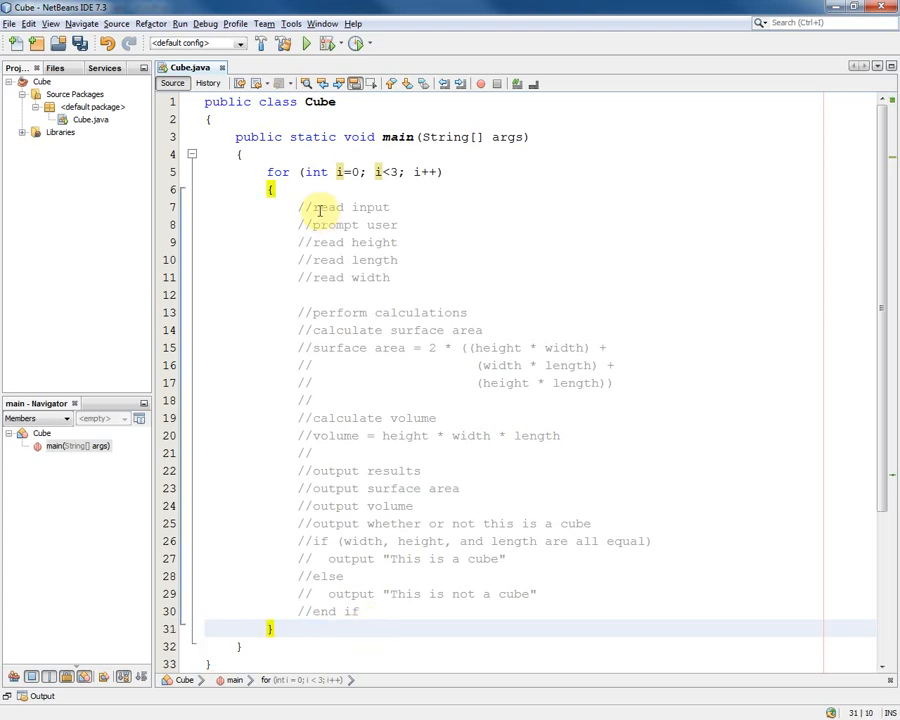
Step: Declare Scanner kybd = new Scanner(System.in); above the for loop, importing java.util.Scanner via completion
{"action": "left_click", "coordinate": [312, 207]}
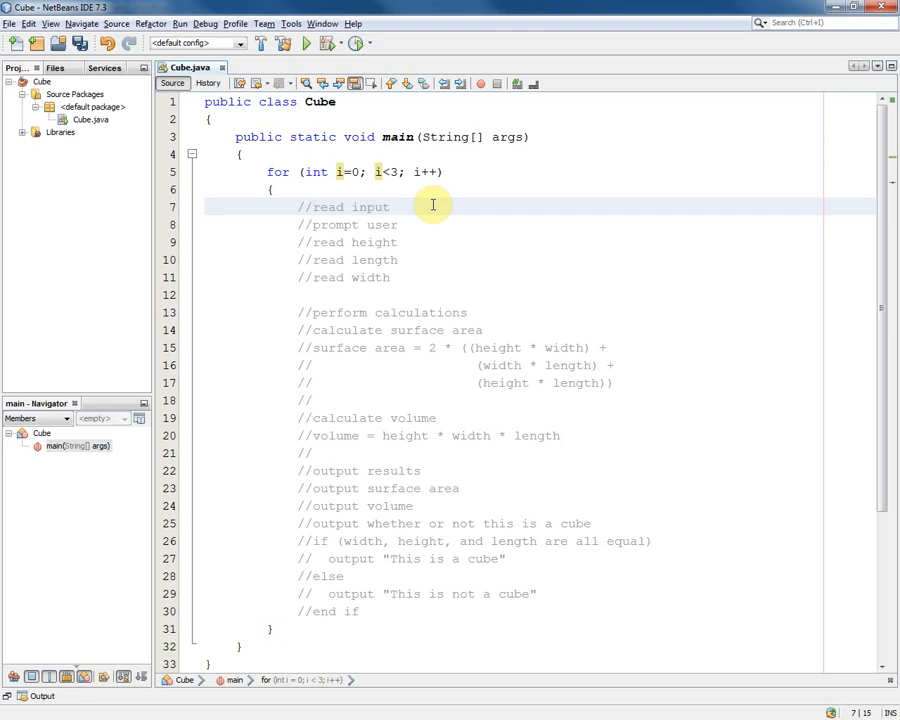
{"action": "key", "text": "Up"}
{"action": "key", "text": "Up"}
{"action": "key", "text": "Up"}
{"action": "key", "text": "Return"}
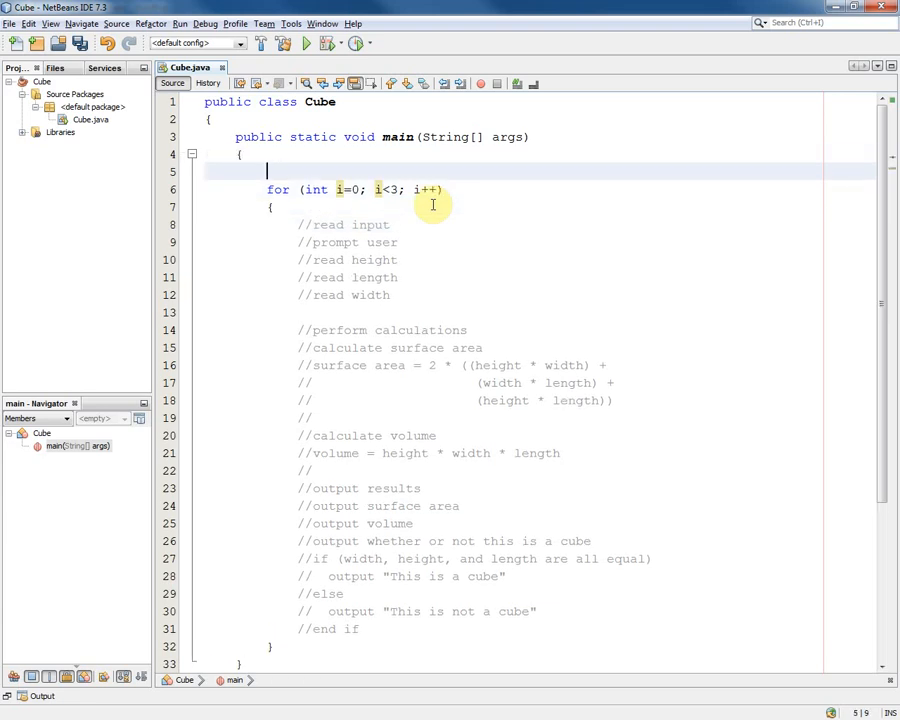
{"action": "type", "text": "S"}
{"action": "type", "text": "cann"}
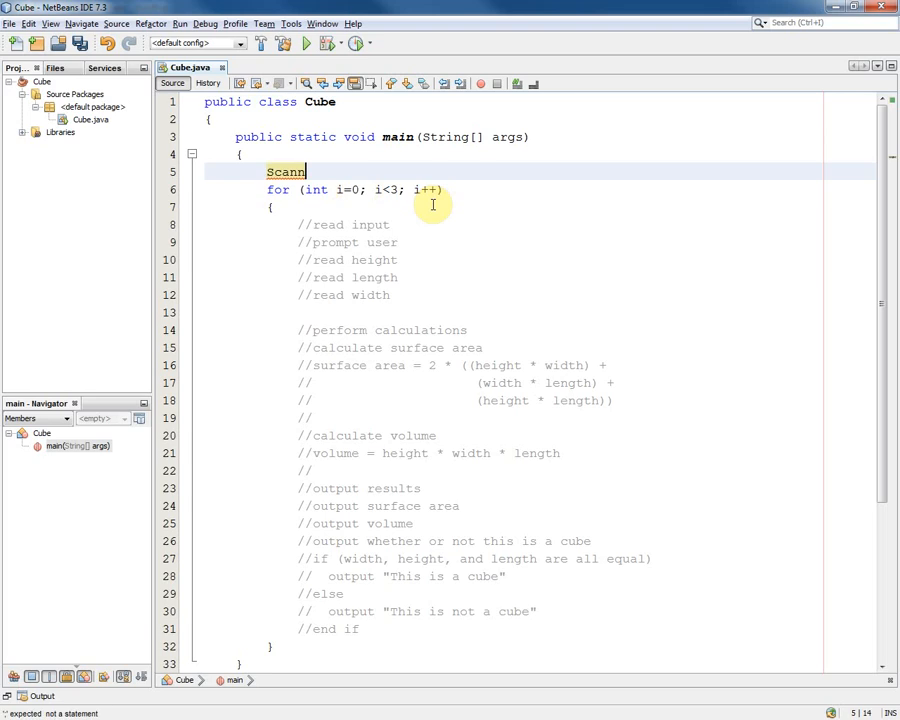
{"action": "key", "text": "ctrl+space"}
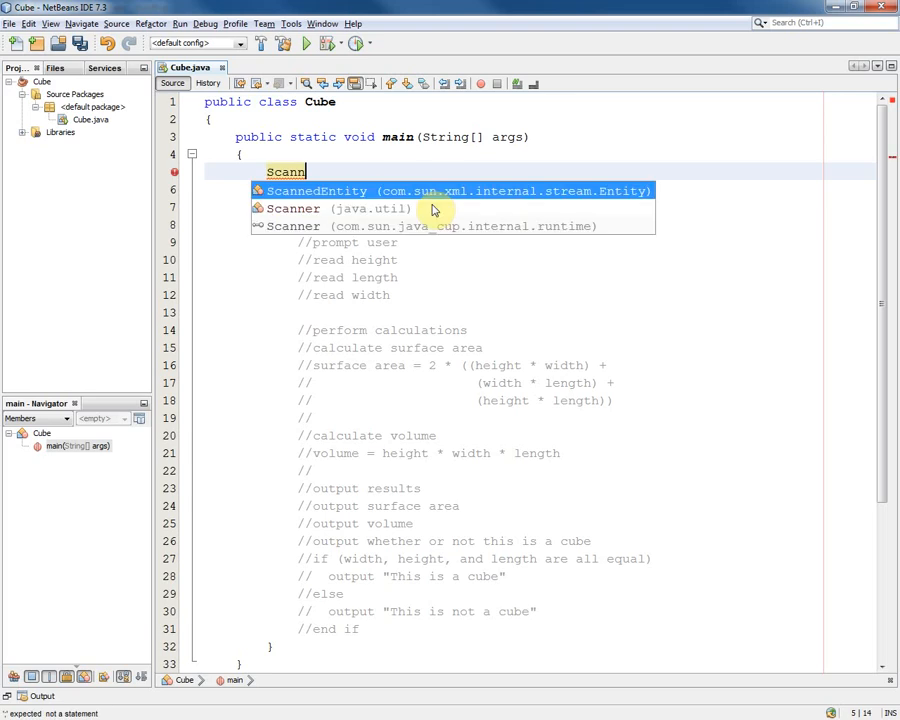
{"action": "left_click", "coordinate": [433, 209]}
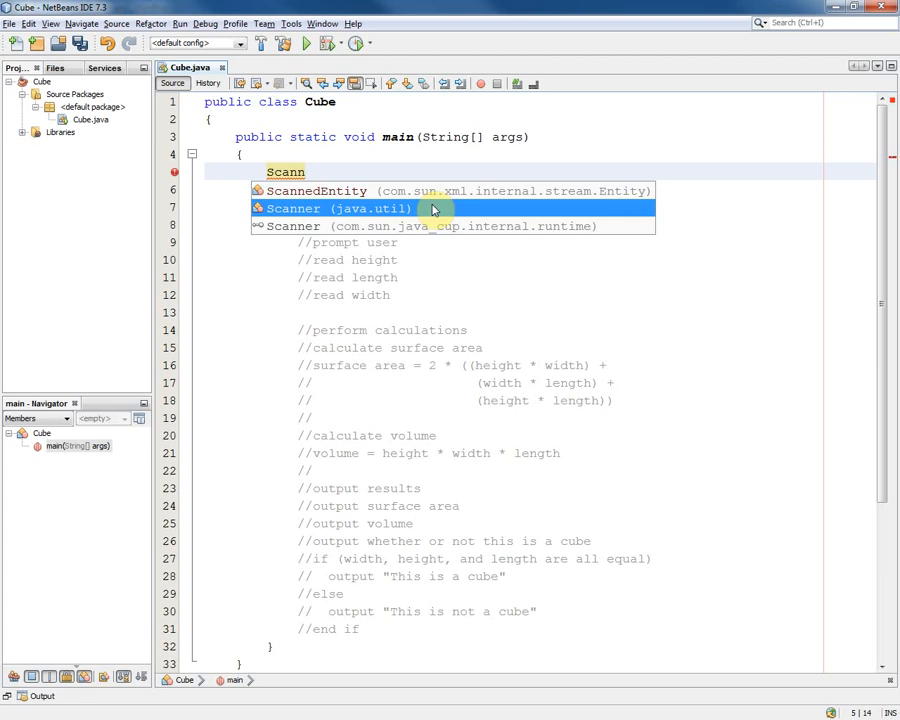
{"action": "double_click", "coordinate": [433, 209]}
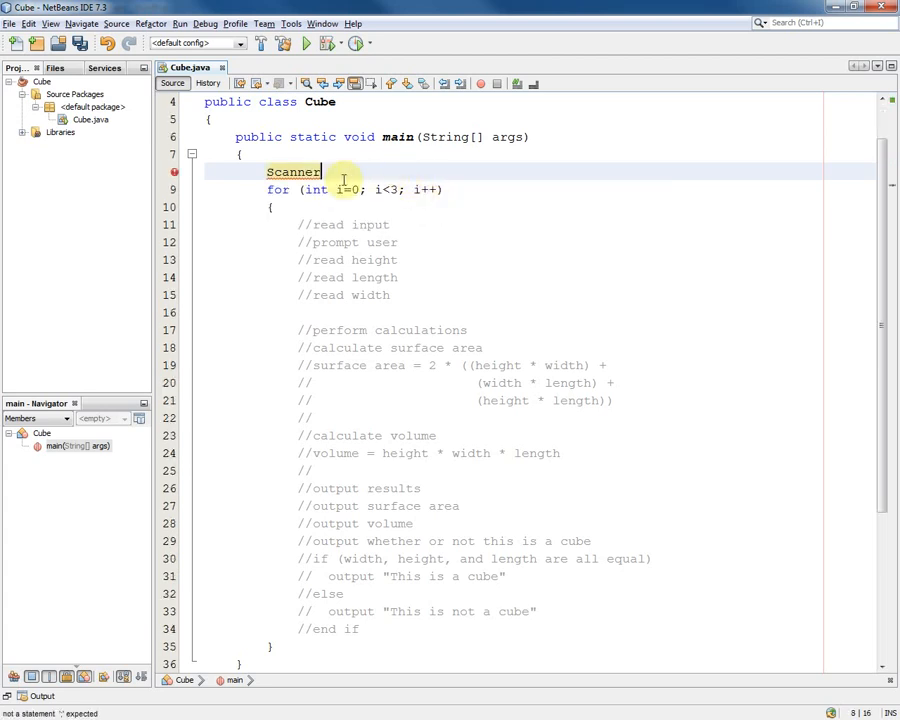
{"action": "scroll", "coordinate": [303, 156], "scroll_direction": "up", "scroll_amount": 1}
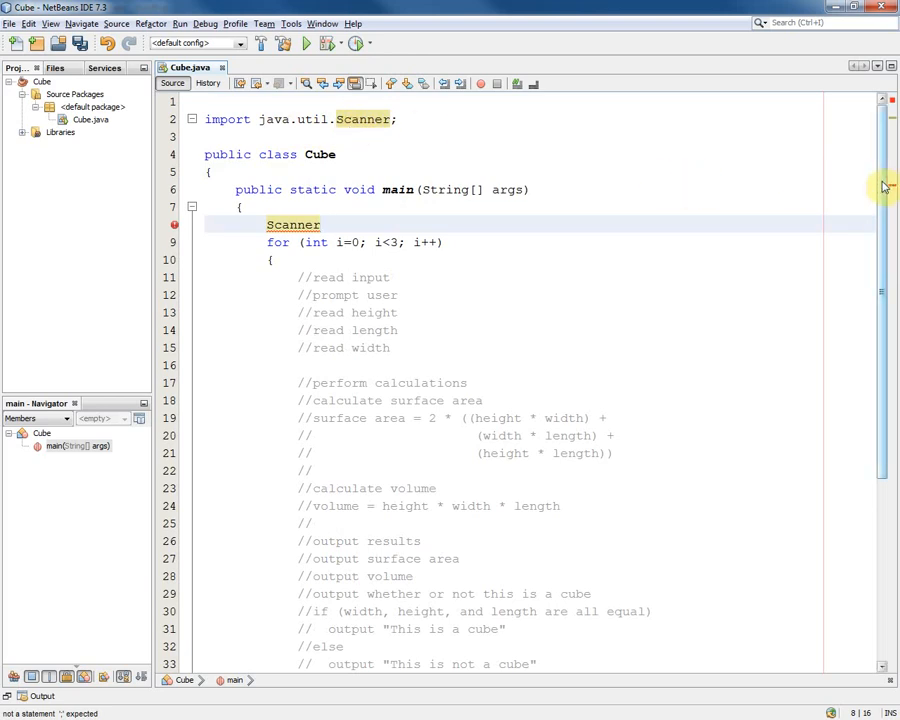
{"action": "left_click_drag", "start_coordinate": [888, 187], "coordinate": [884, 222]}
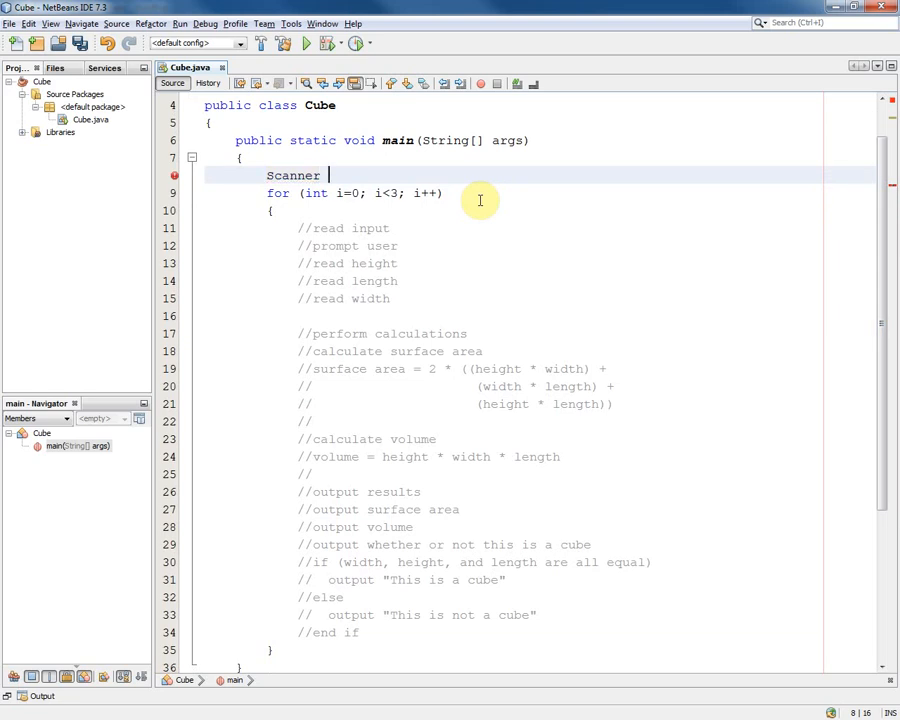
{"action": "type", "text": "kybd"}
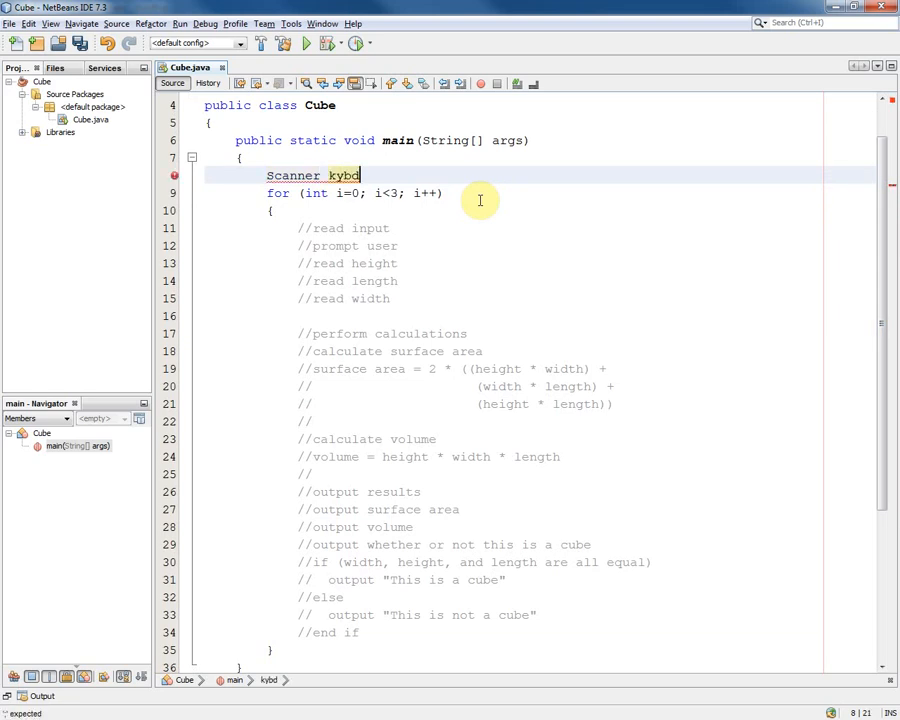
{"action": "type", "text": " = new S"}
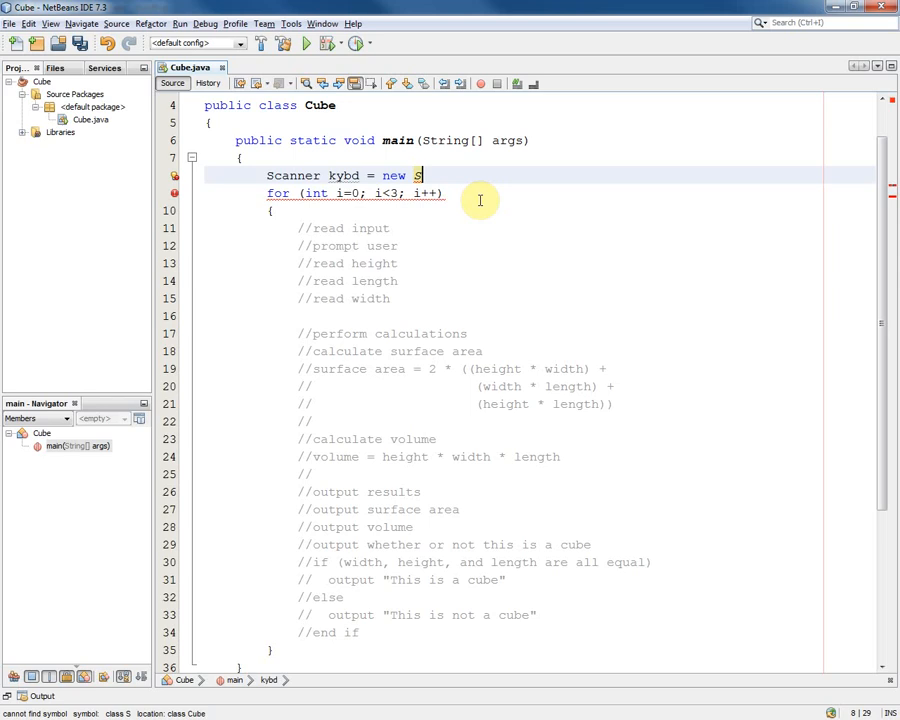
{"action": "type", "text": "canner("}
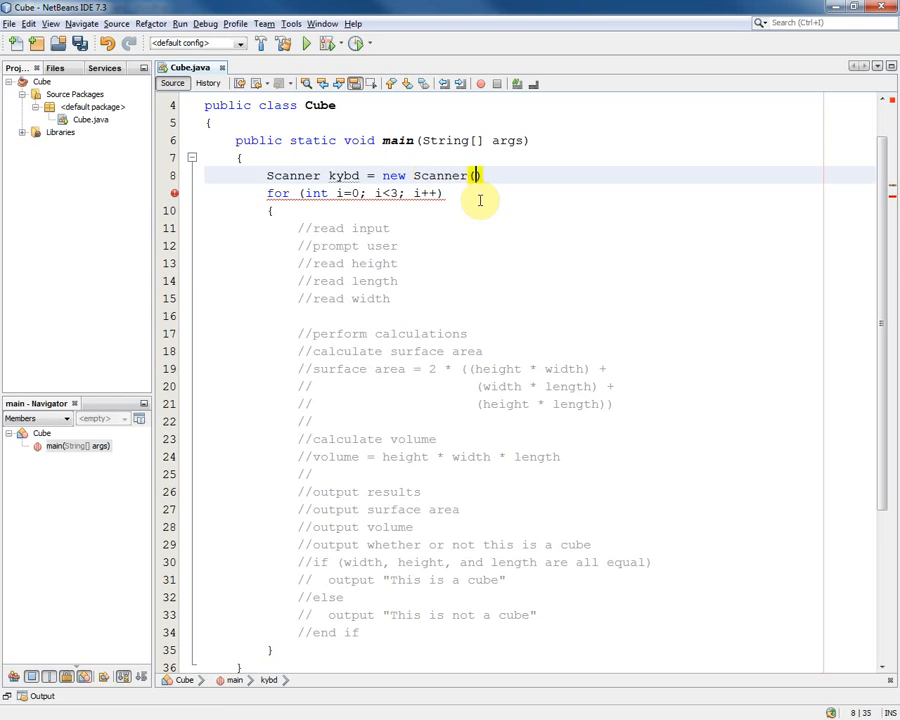
{"action": "type", "text": "System.in)"}
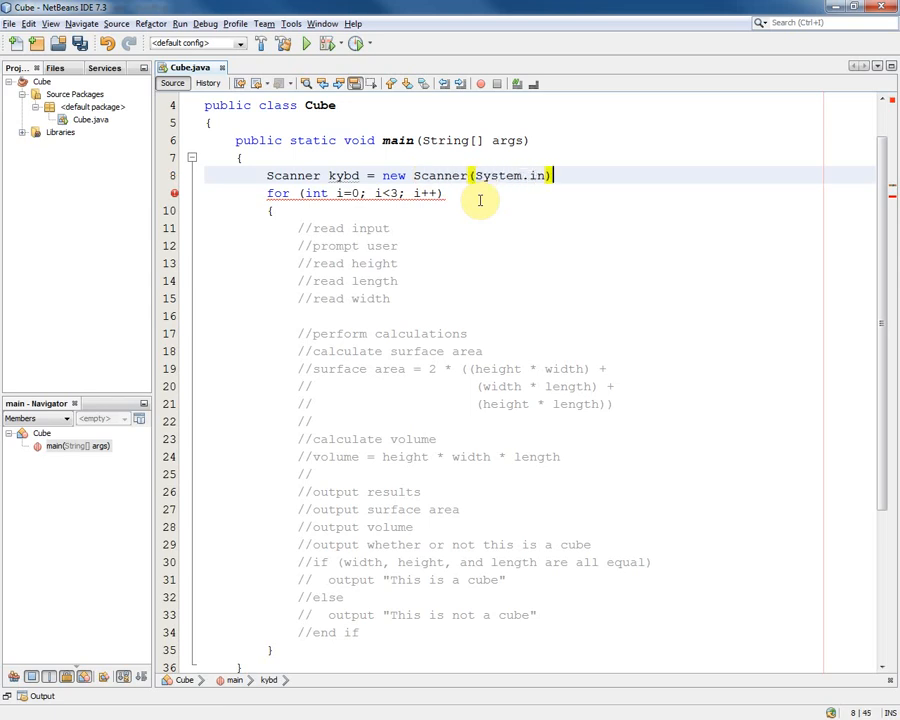
{"action": "type", "text": ";"}
{"action": "key", "text": "Return"}
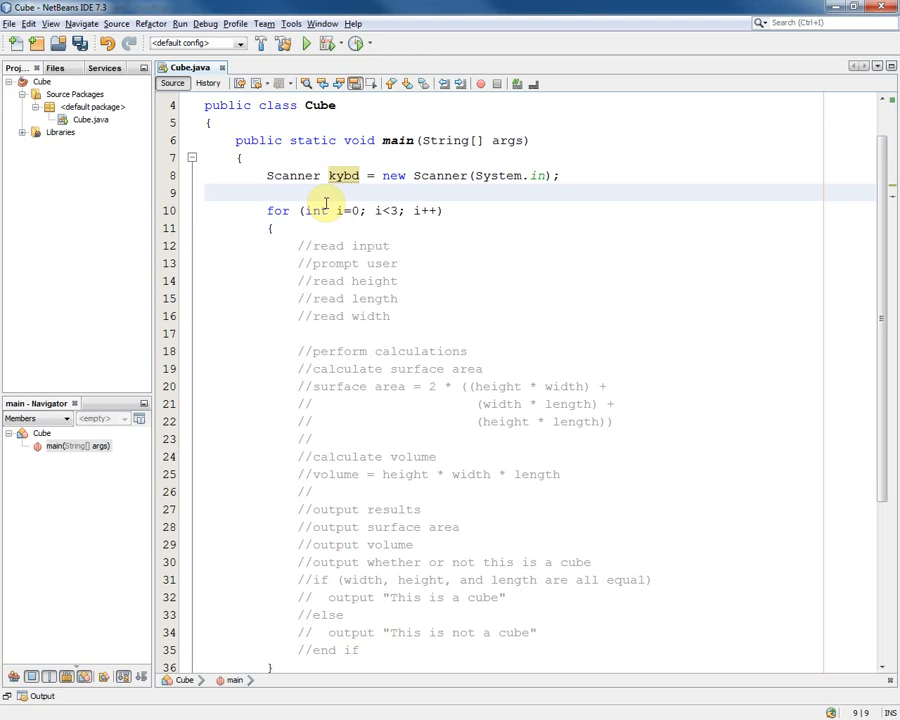
{"action": "type", "text": "int "}
{"action": "type", "text": "h"}
{"action": "type", "text": "eight"}
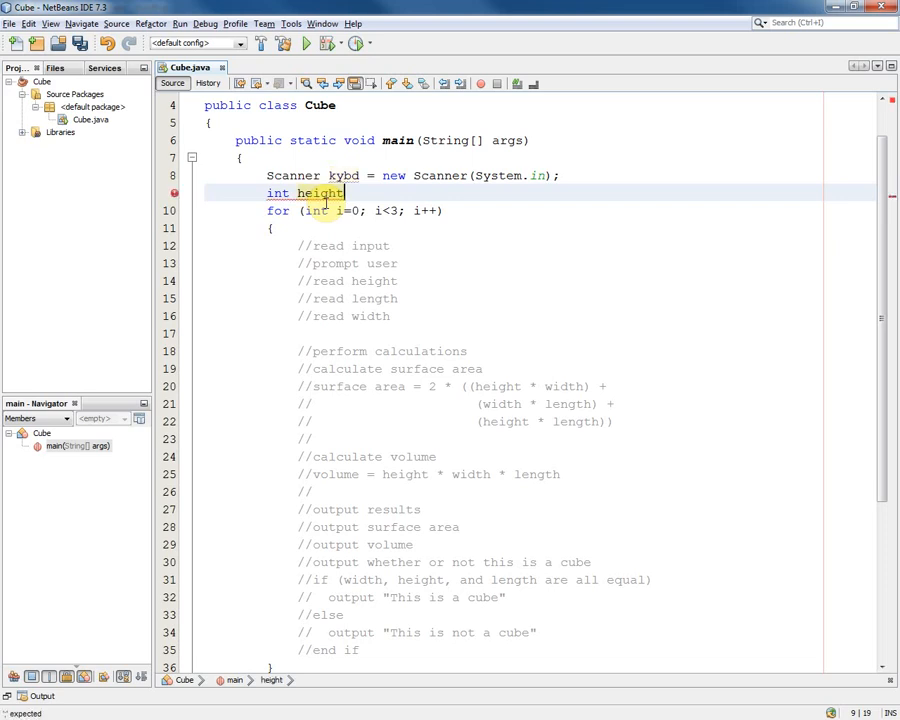
{"action": "type", "text": ", leng"}
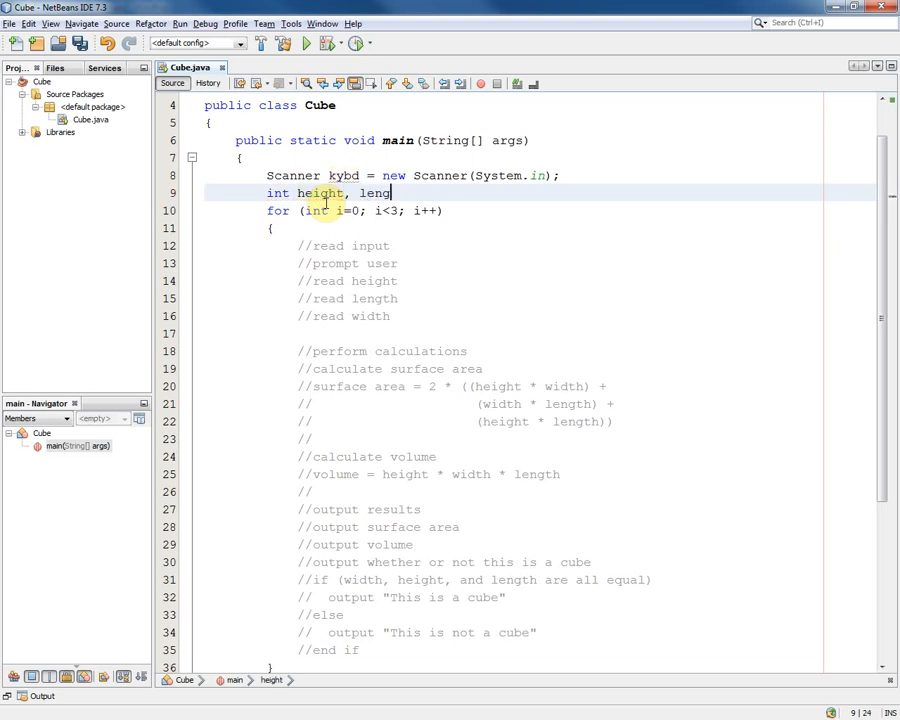
{"action": "type", "text": "th"}
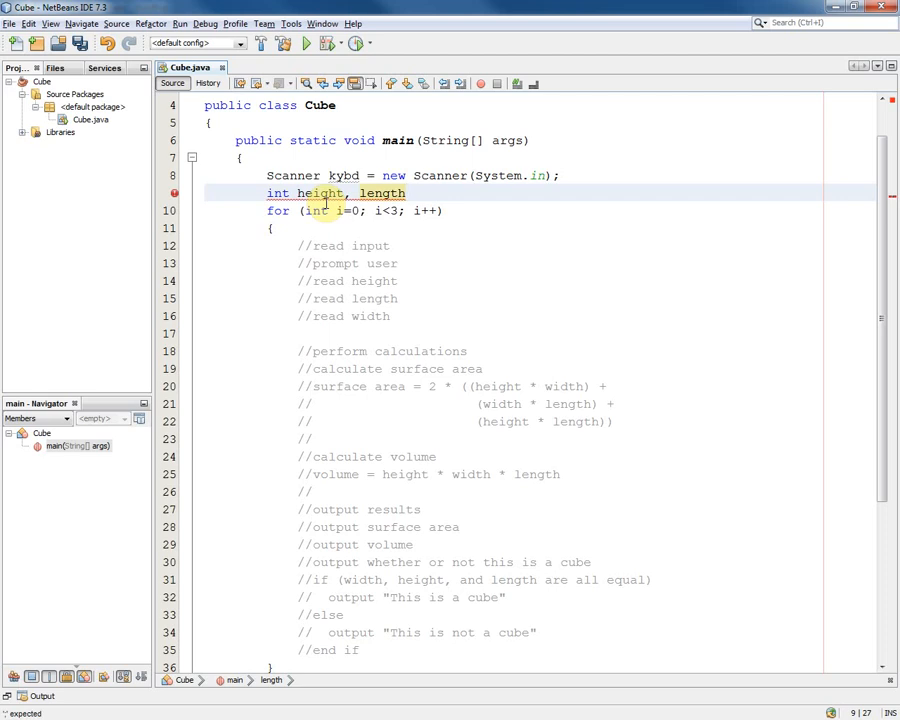
{"action": "type", "text": ", width"}
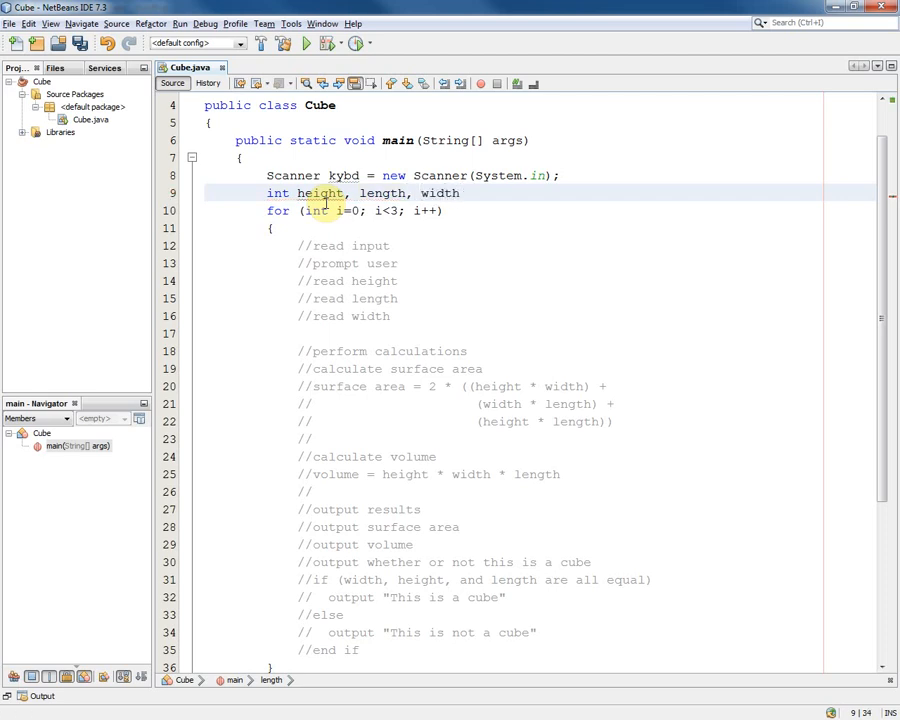
{"action": "type", "text": ";"}
Step: End the int height, length, width; declaration and leave a blank line before the loop
{"action": "key", "text": "Return"}
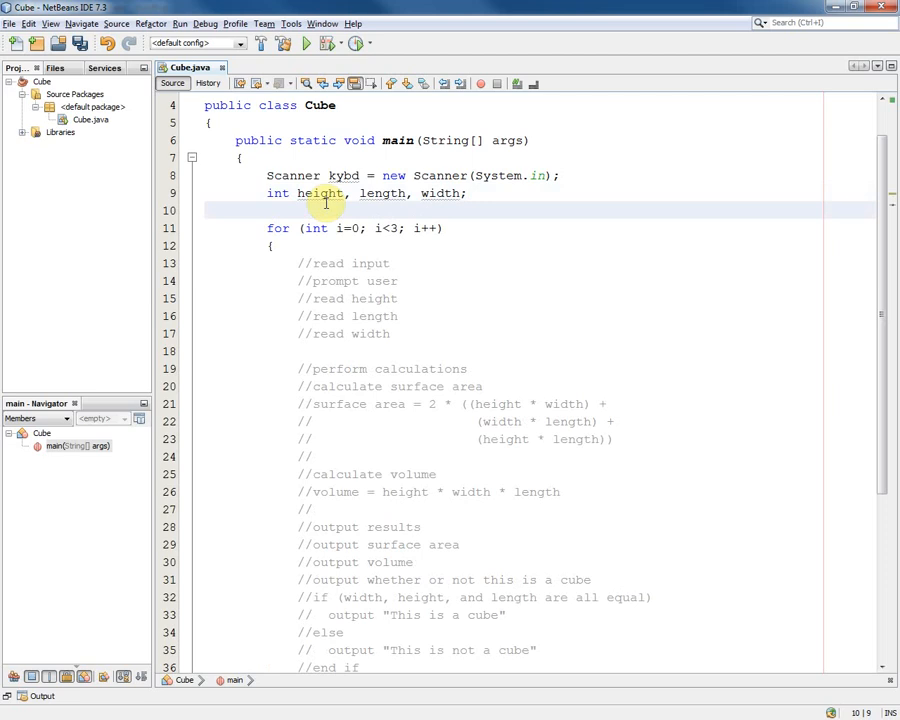
{"action": "left_click", "coordinate": [313, 281]}
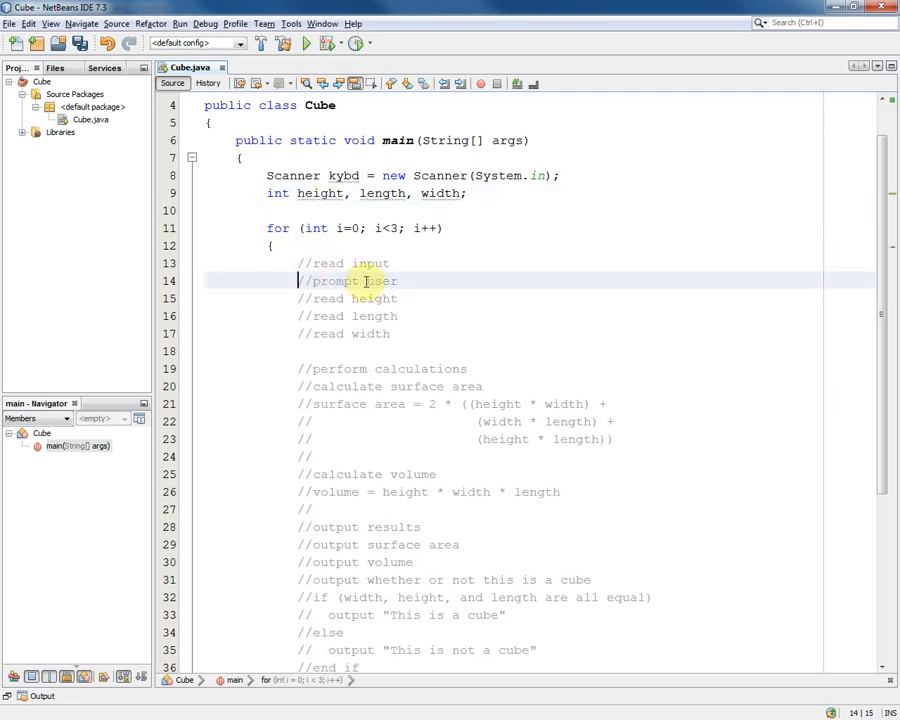
Step: Replace //prompt user with a println asking for three integers for length, width, and height, then select //read height
{"action": "key", "text": "shift+End"}
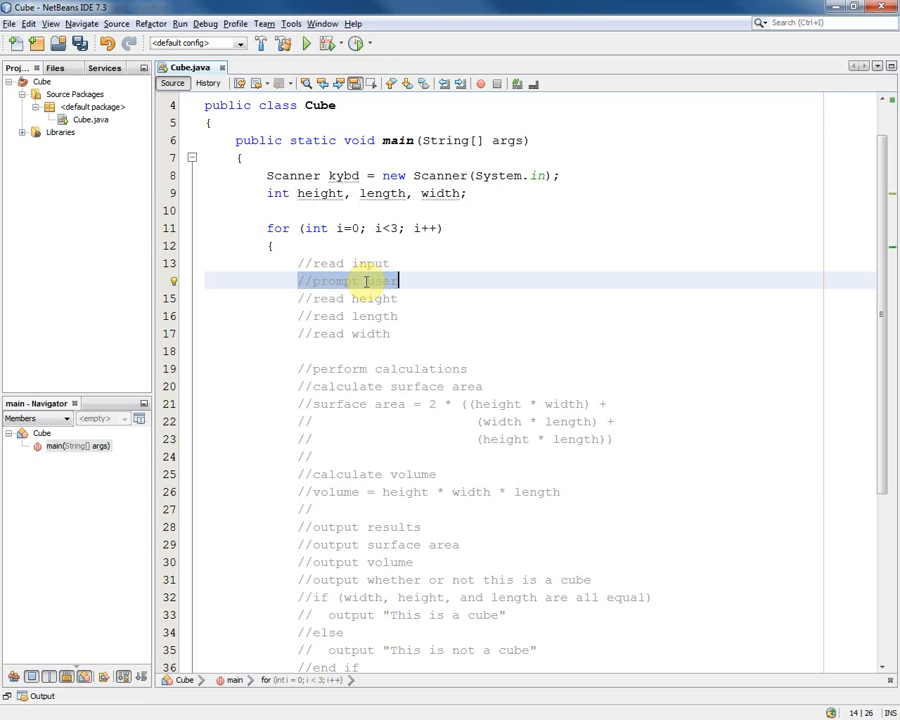
{"action": "type", "text": "System.out."}
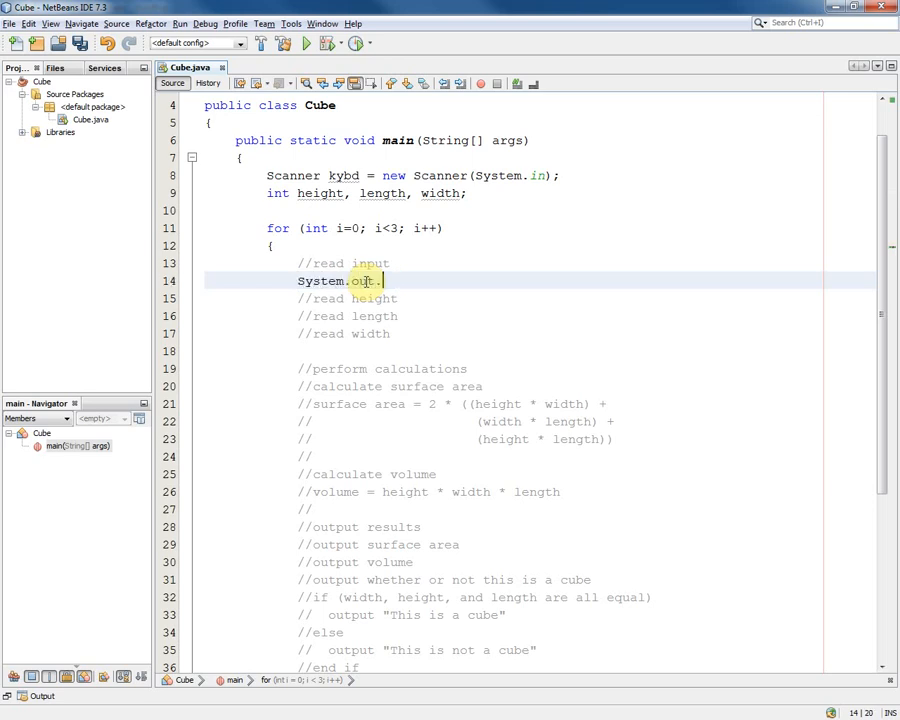
{"action": "type", "text": "println()"}
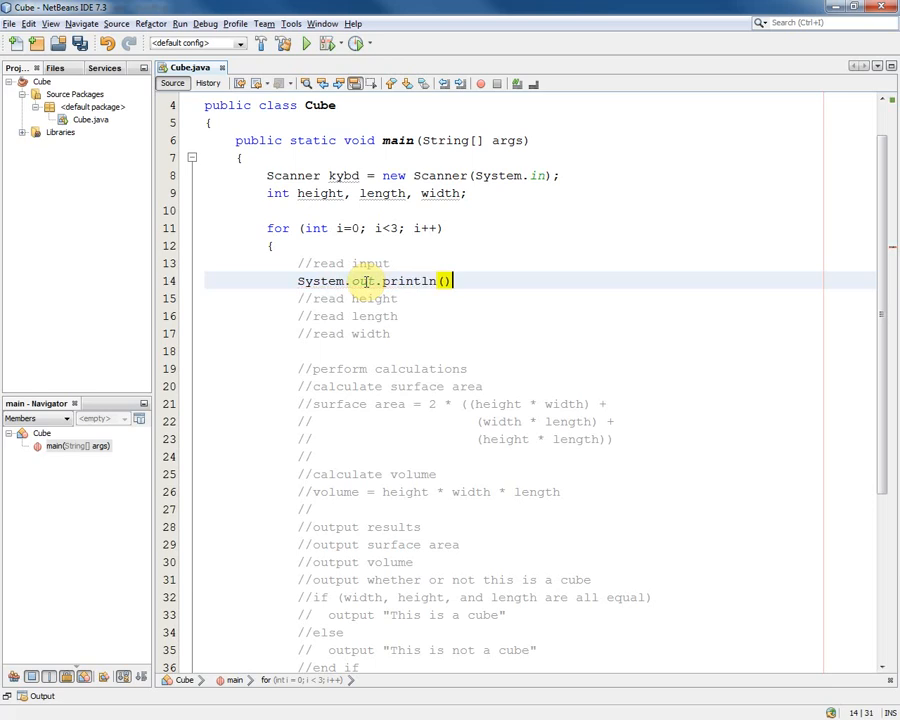
{"action": "type", "text": ";"}
{"action": "key", "text": "Left"}
{"action": "key", "text": "Left"}
{"action": "type", "text": "\""}
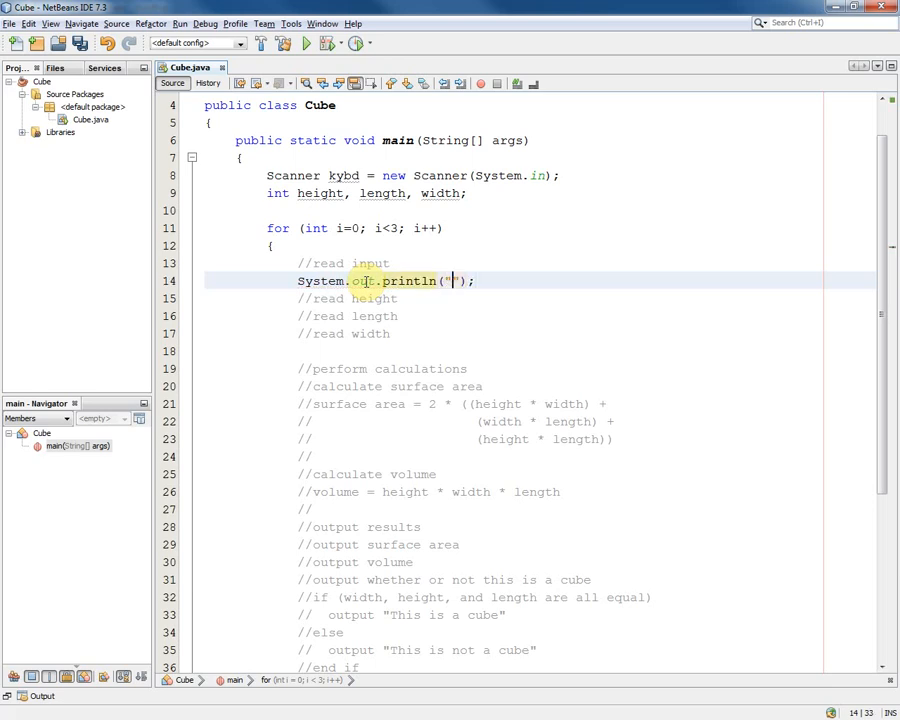
{"action": "type", "text": "Please "}
{"action": "type", "text": "enter"}
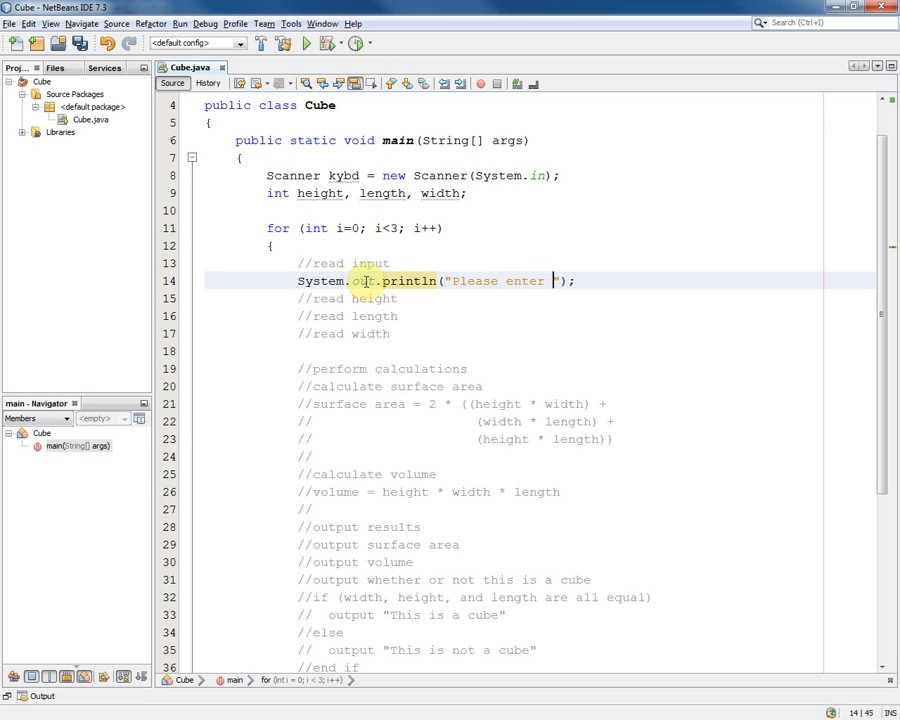
{"action": "type", "text": " three integ"}
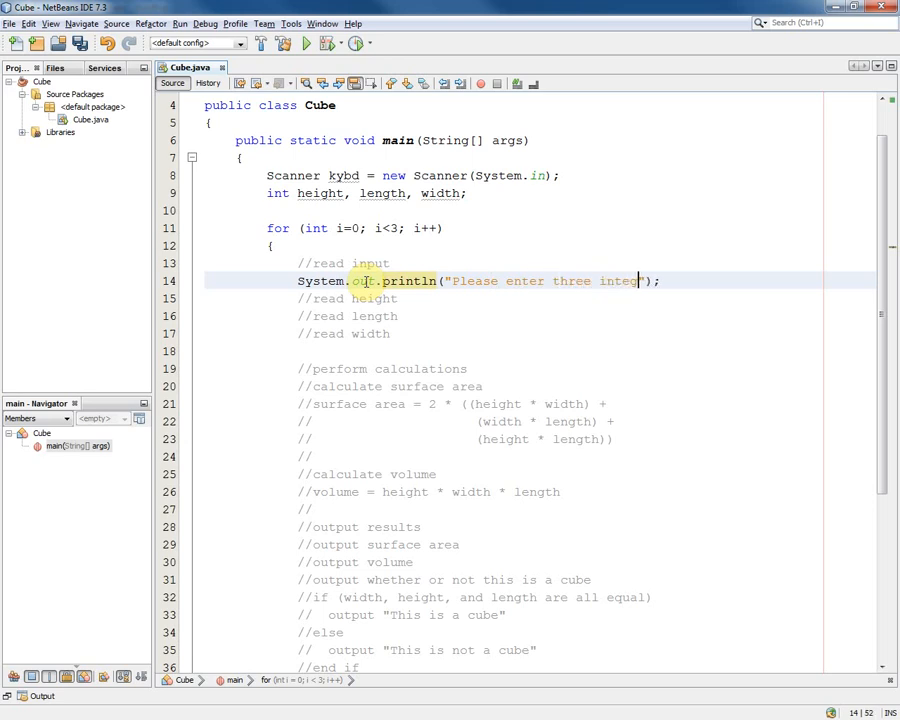
{"action": "type", "text": "ers for the "}
{"action": "type", "text": "len"}
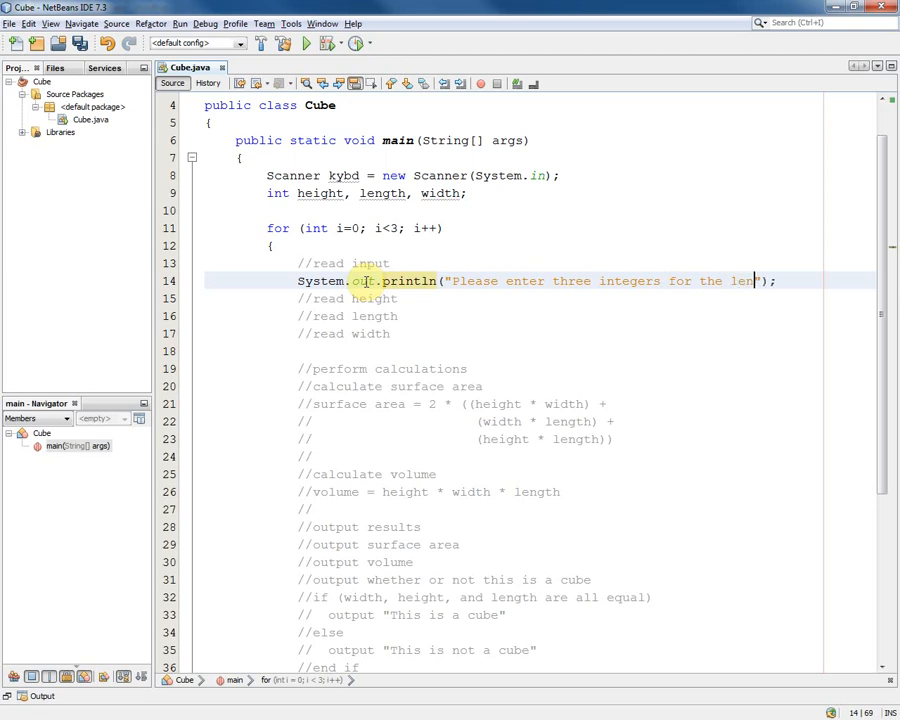
{"action": "type", "text": "gth, w"}
{"action": "type", "text": "idth, "}
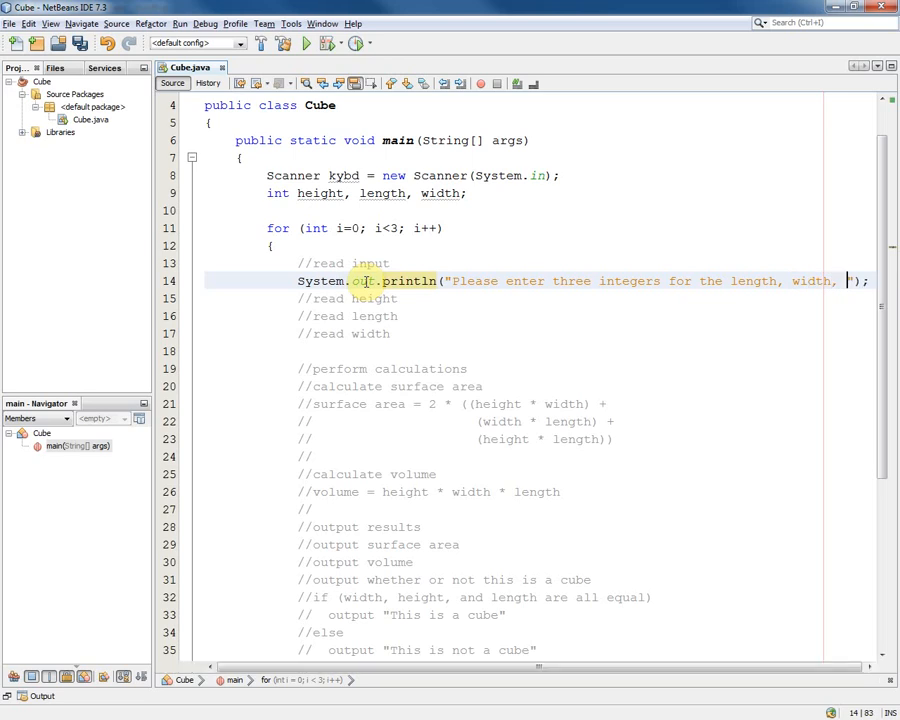
{"action": "type", "text": "and height of "}
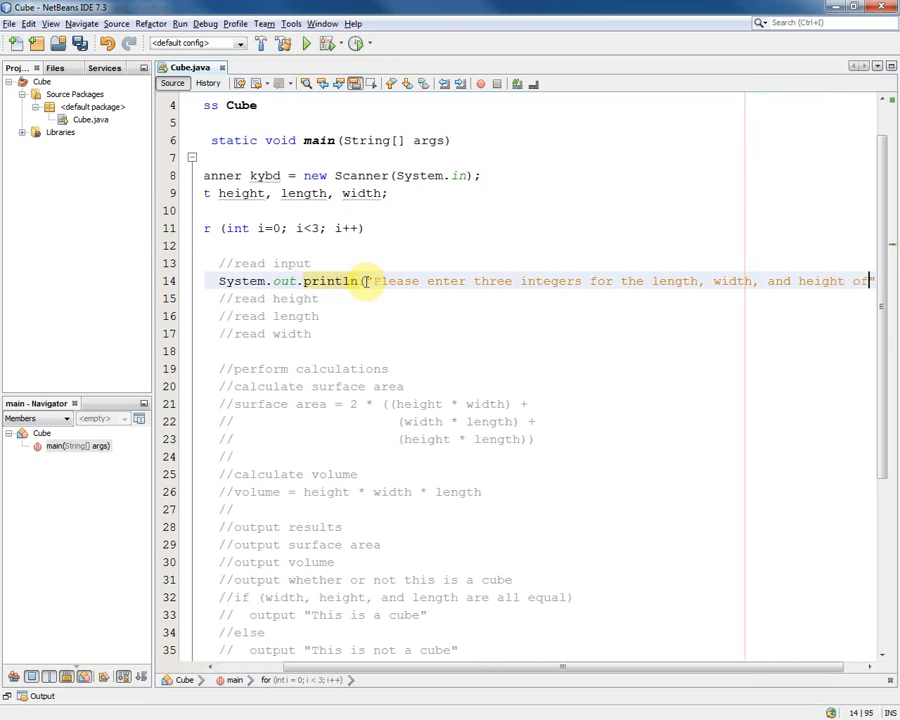
{"action": "type", "text": "the cu"}
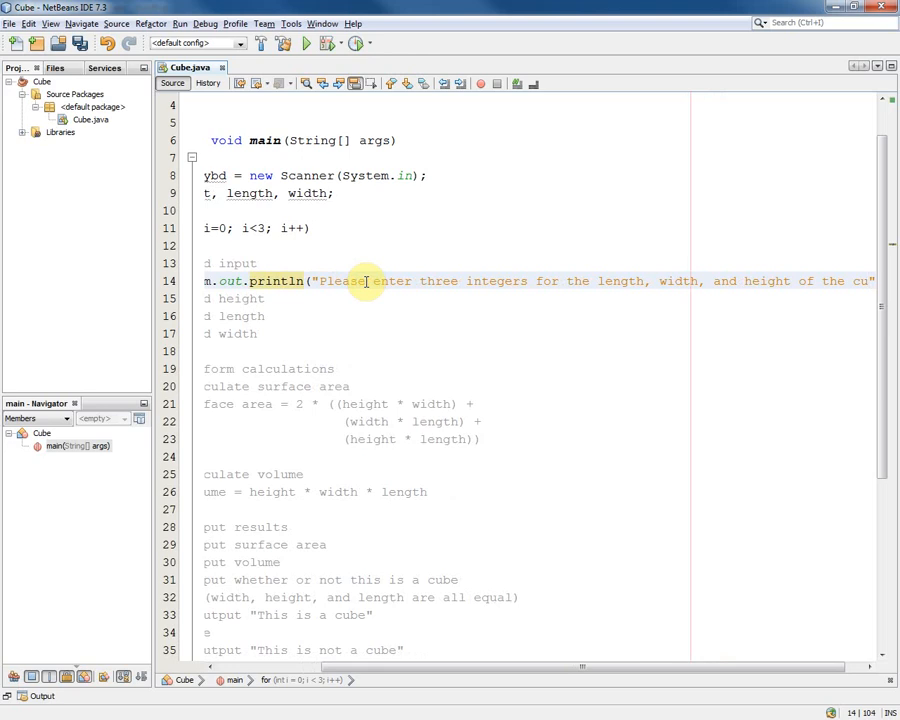
{"action": "type", "text": "boid"}
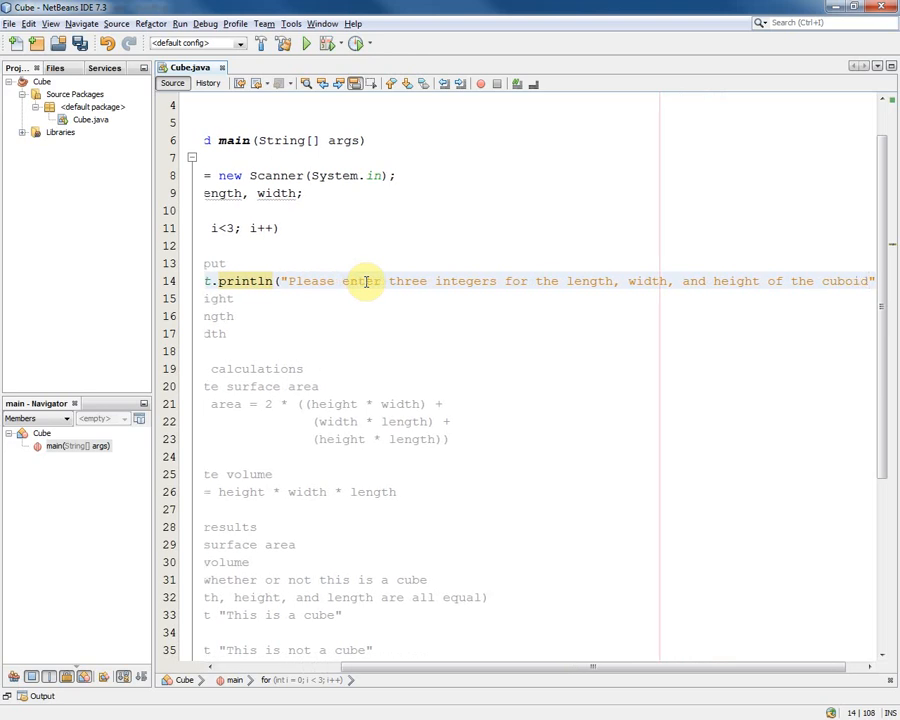
{"action": "type", "text": "\");"}
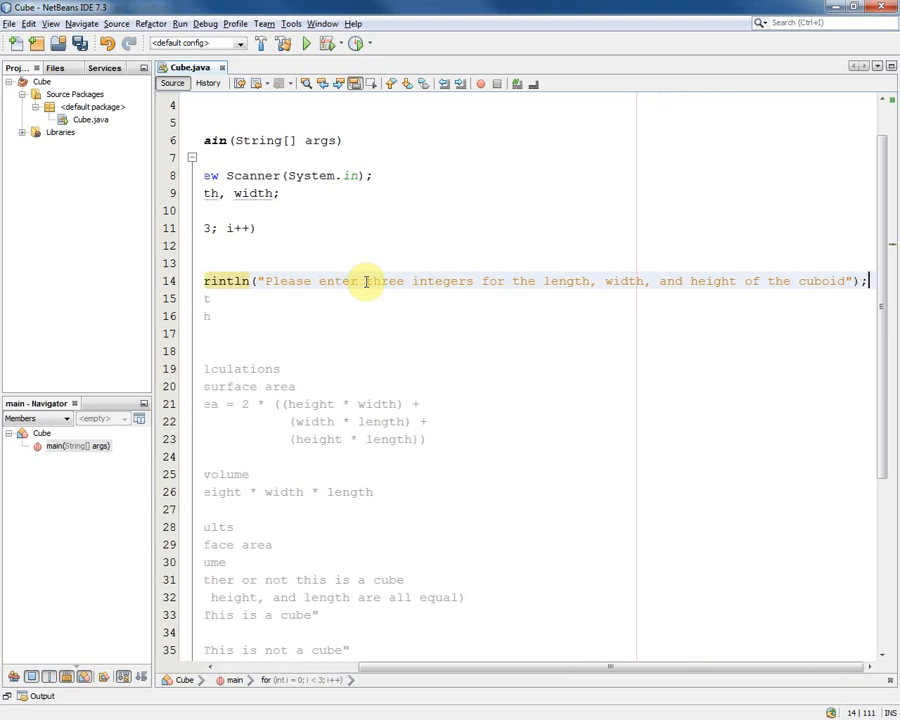
{"action": "key", "text": "Return"}
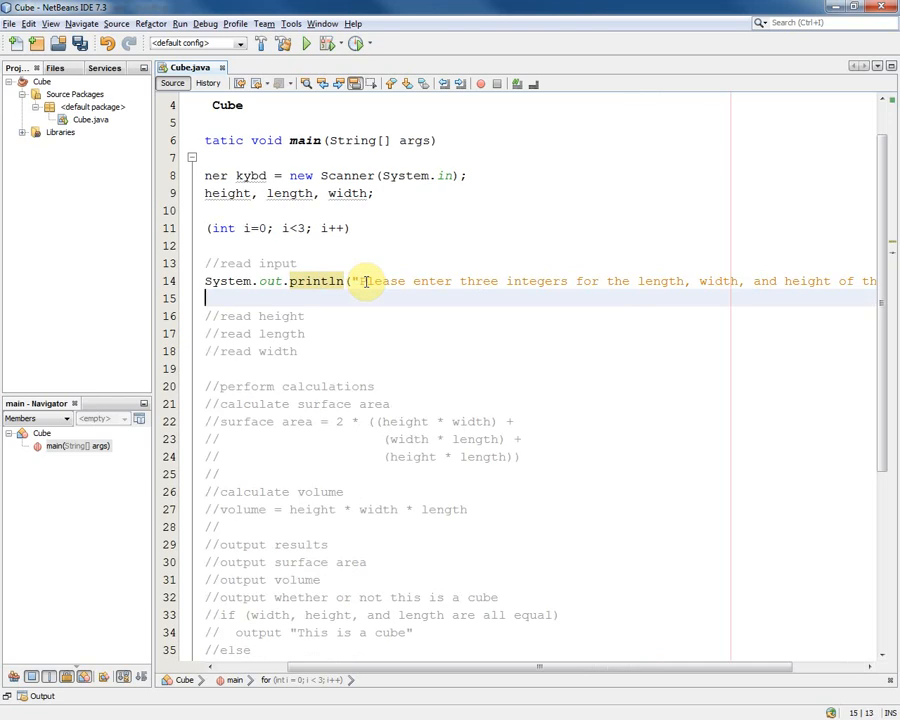
{"action": "key", "text": "Down"}
{"action": "key", "text": "Right"}
{"action": "key", "text": "Right"}
{"action": "key", "text": "Right"}
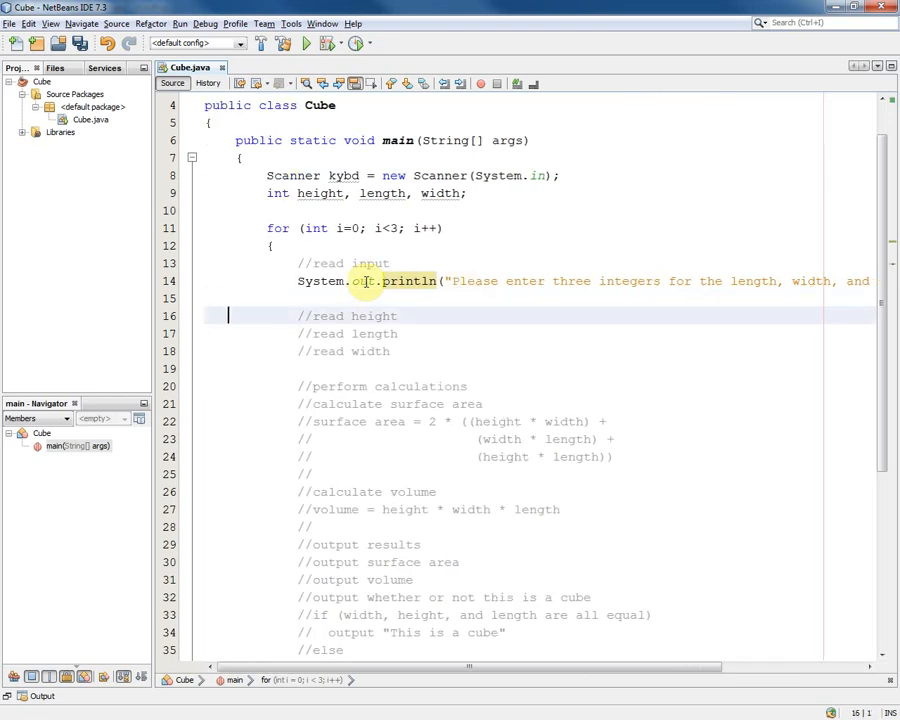
{"action": "key", "text": "Right"}
{"action": "key", "text": "Right"}
{"action": "key", "text": "Right"}
{"action": "key", "text": "shift+End"}
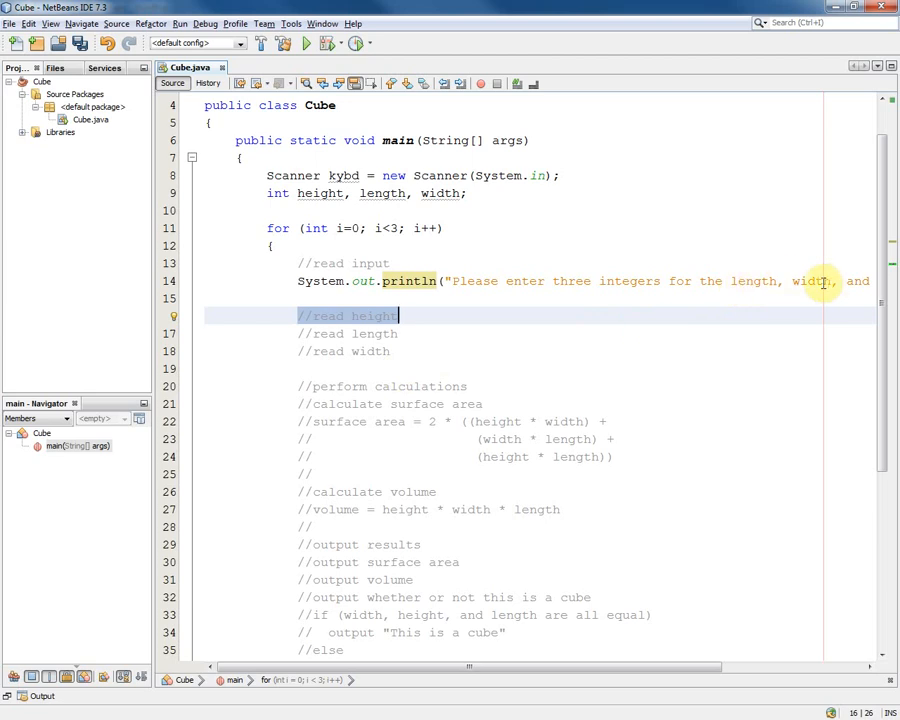
Step: Reword the prompt to ask for height, length, and width, removing the duplicated ', and height'
{"action": "left_click", "coordinate": [742, 281]}
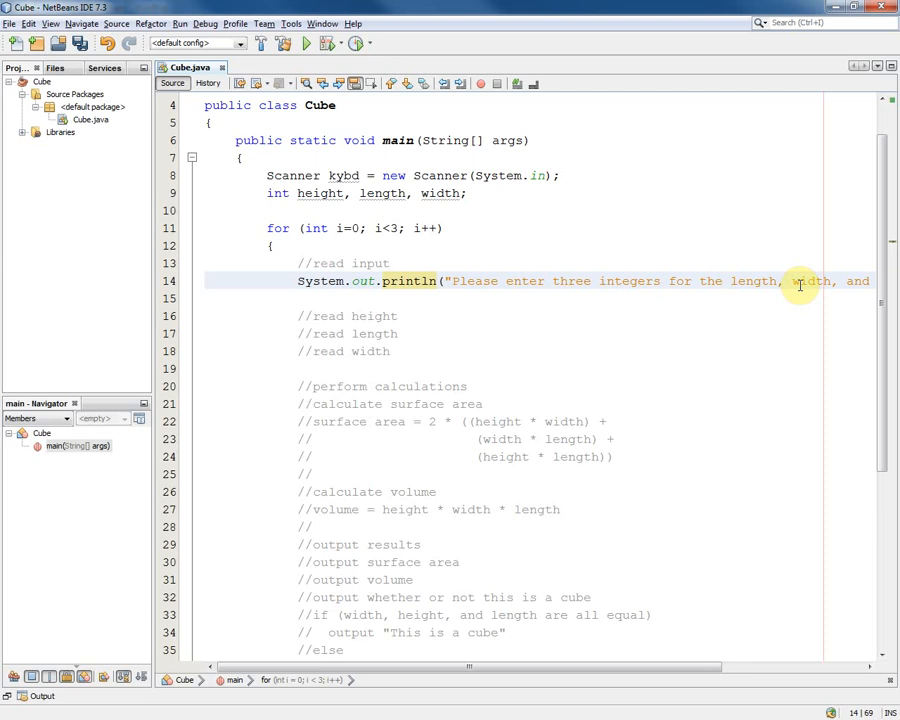
{"action": "type", "text": "heig"}
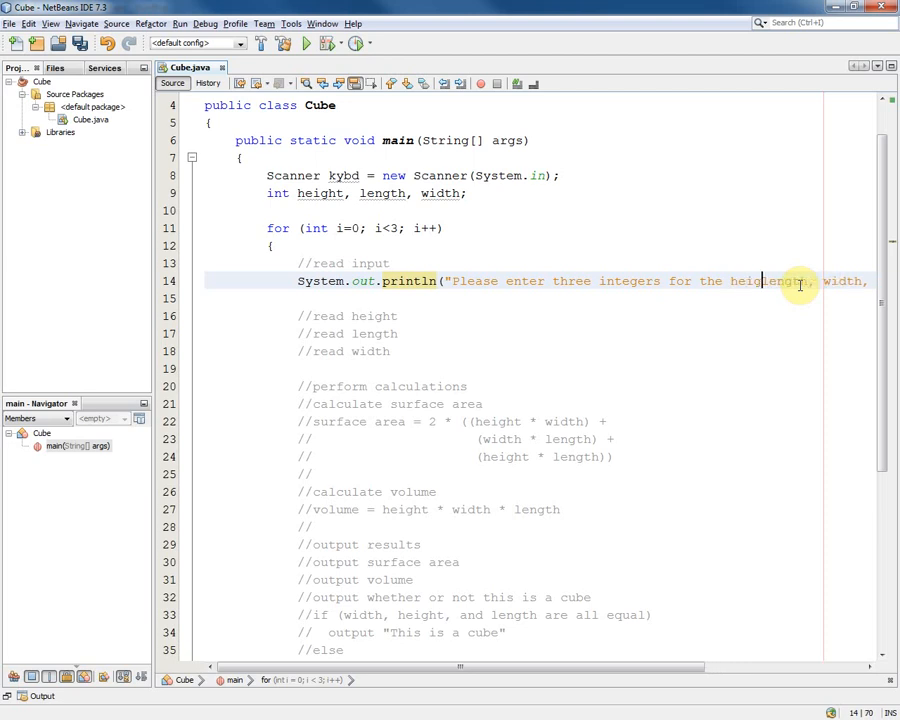
{"action": "type", "text": "ht, length, "}
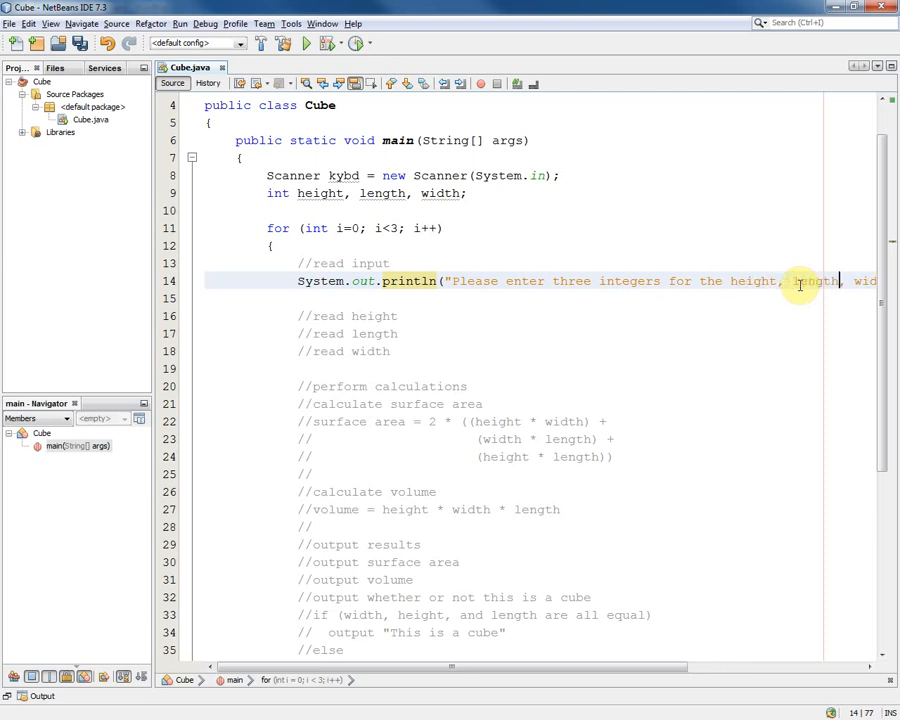
{"action": "type", "text": "and"}
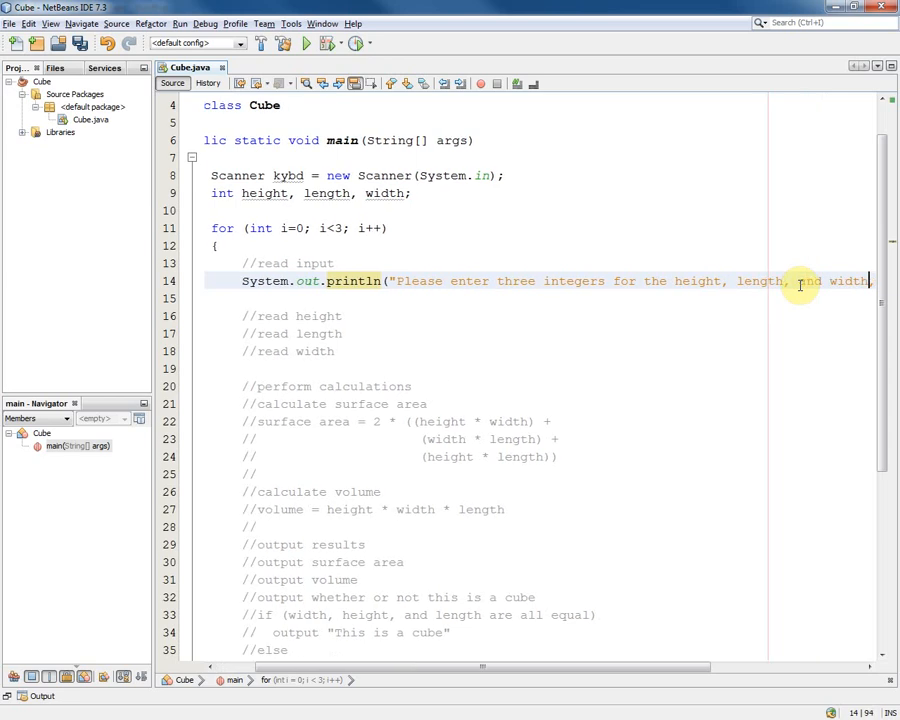
{"action": "key", "text": "ctrl+shift+Right"}
{"action": "key", "text": "ctrl+shift+Right"}
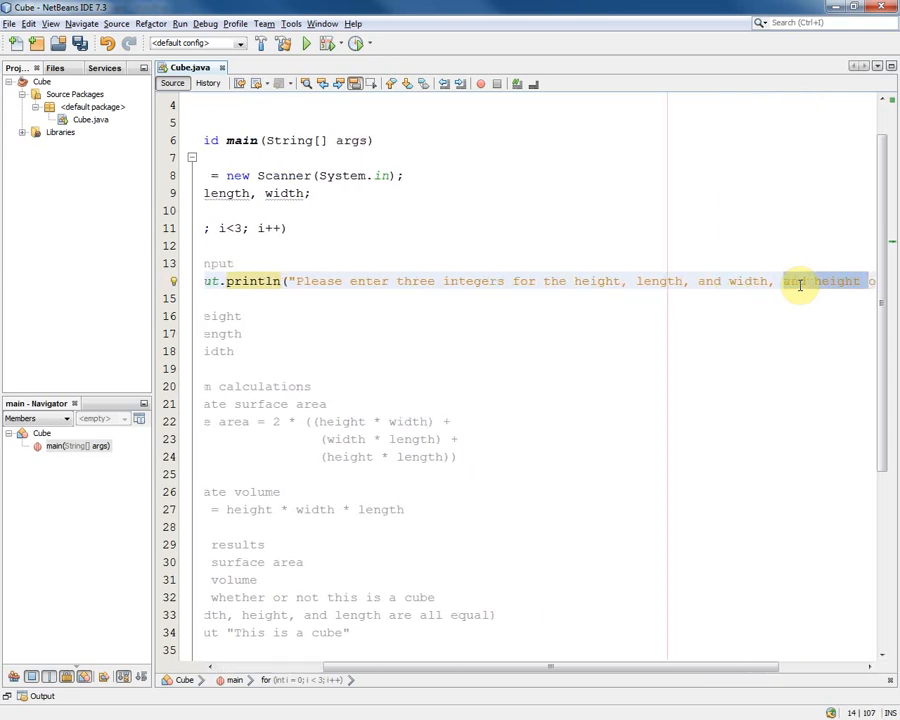
{"action": "key", "text": "Delete"}
{"action": "key", "text": "Left"}
{"action": "key", "text": "BackSpace"}
{"action": "key", "text": "Right"}
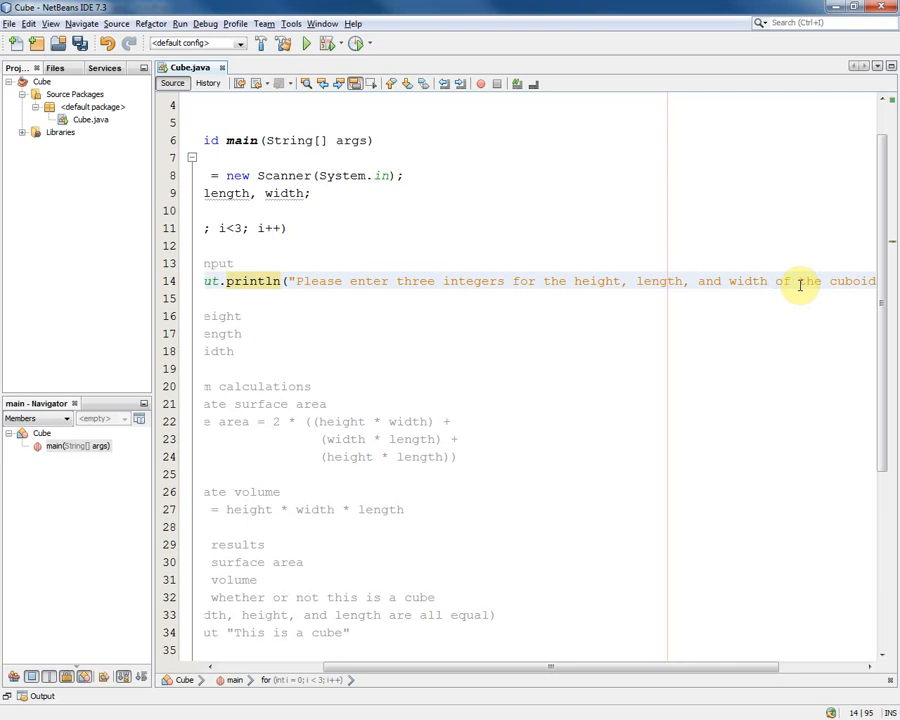
Step: Return to the read height line and select its comment for replacement
{"action": "key", "text": "Home"}
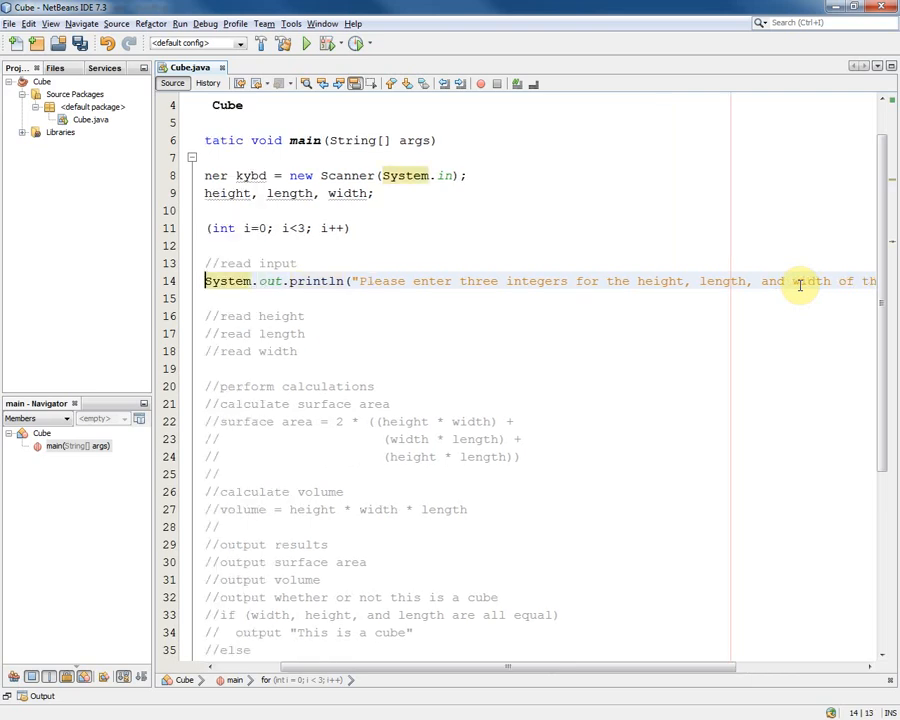
{"action": "key", "text": "Home"}
{"action": "key", "text": "Down"}
{"action": "key", "text": "Down"}
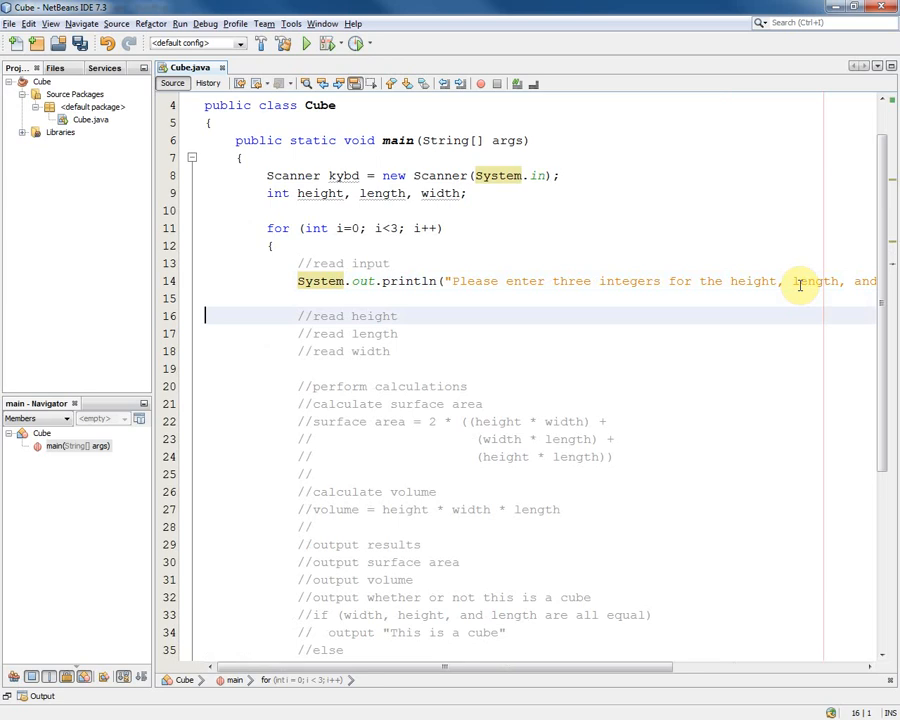
{"action": "key", "text": "End"}
{"action": "key", "text": "ctrl+shift+Left"}
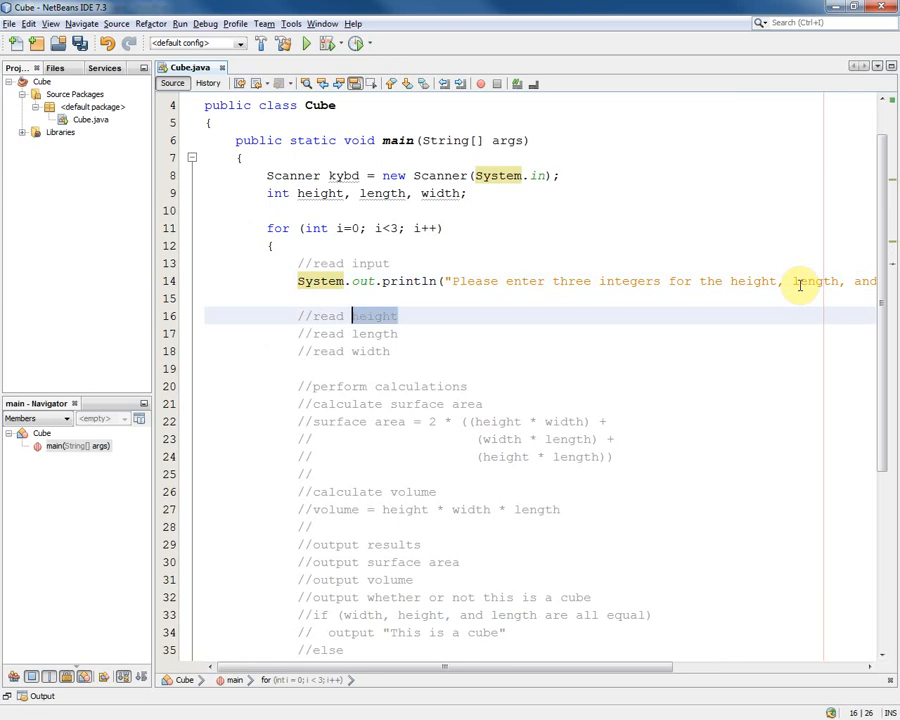
{"action": "key", "text": "ctrl+shift+Left"}
{"action": "key", "text": "shift+Left"}
{"action": "key", "text": "shift+Left"}
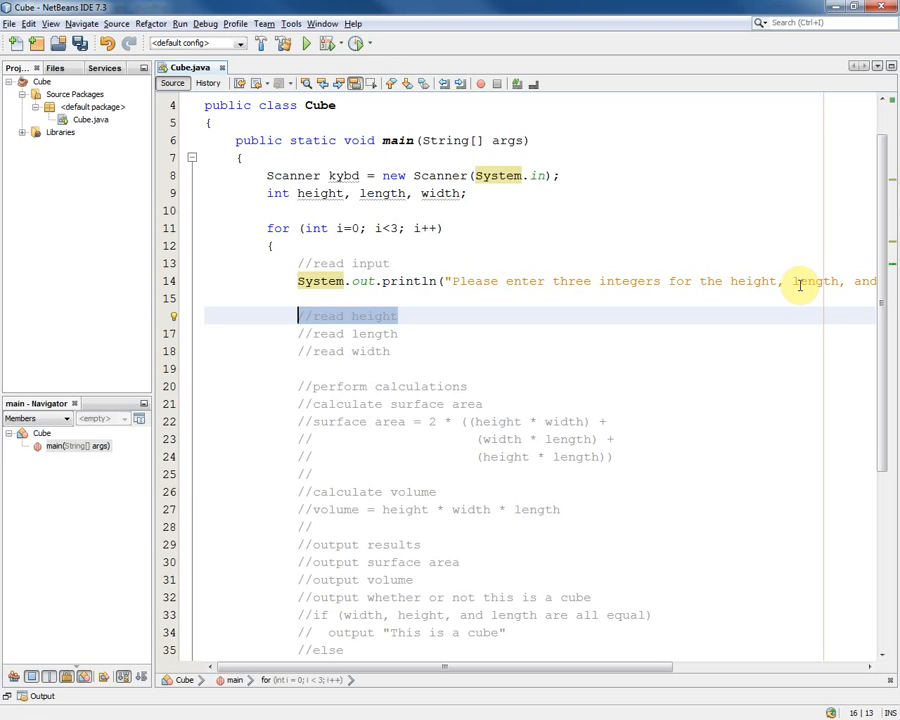
Step: Turn the read height comment into height = kybd.nextInt(); using completion
{"action": "key", "text": "Up"}
{"action": "key", "text": "Up"}
{"action": "key", "text": "End"}
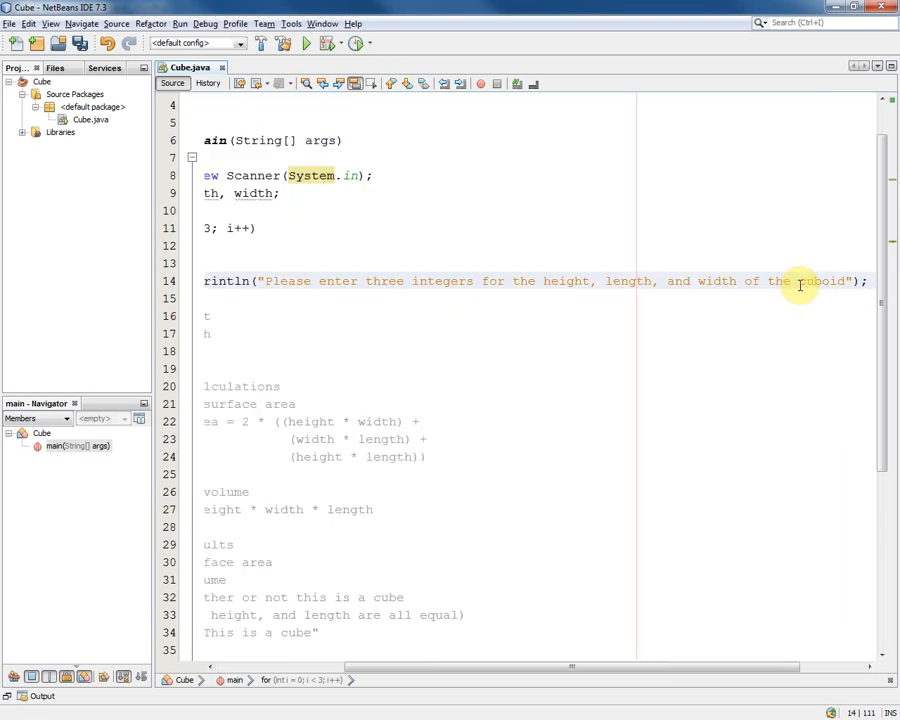
{"action": "key", "text": "Down"}
{"action": "key", "text": "Down"}
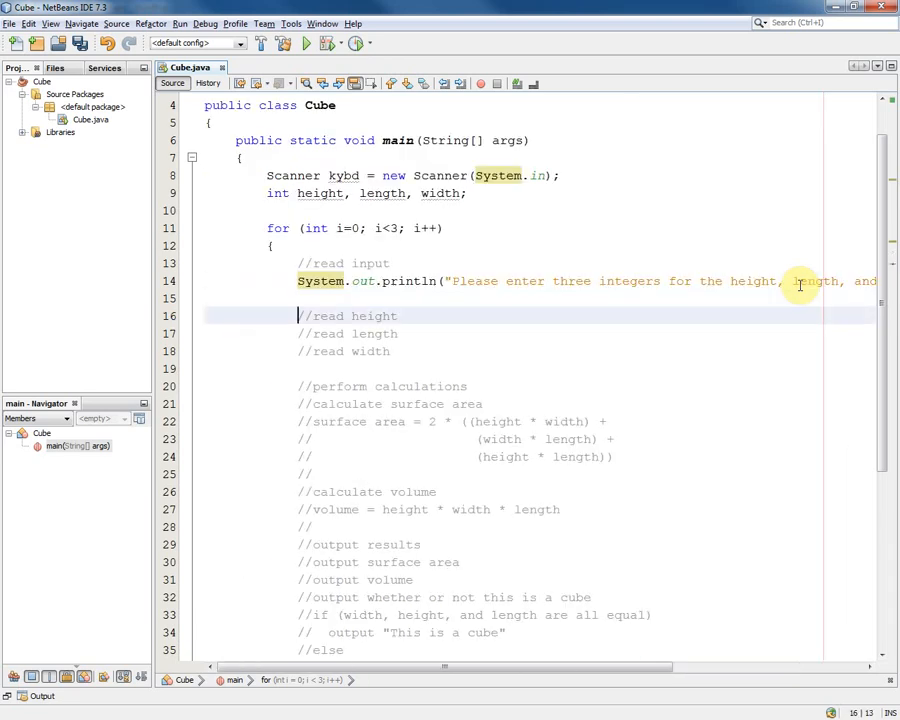
{"action": "key", "text": "ctrl+shift+Right"}
{"action": "key", "text": "ctrl+shift+Right"}
{"action": "key", "text": "Delete"}
{"action": "key", "text": "End"}
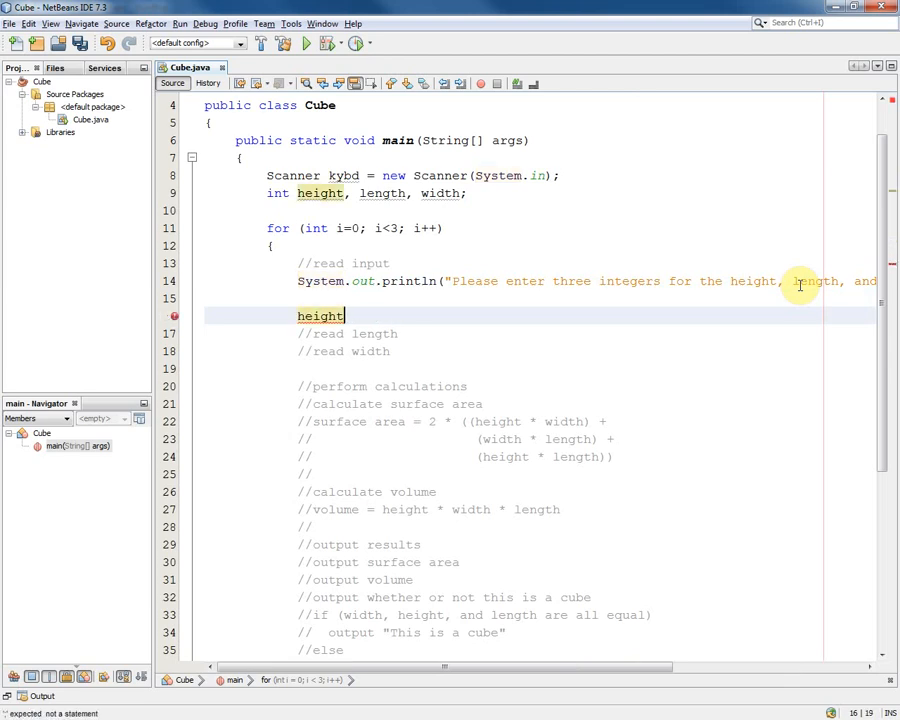
{"action": "type", "text": " = "}
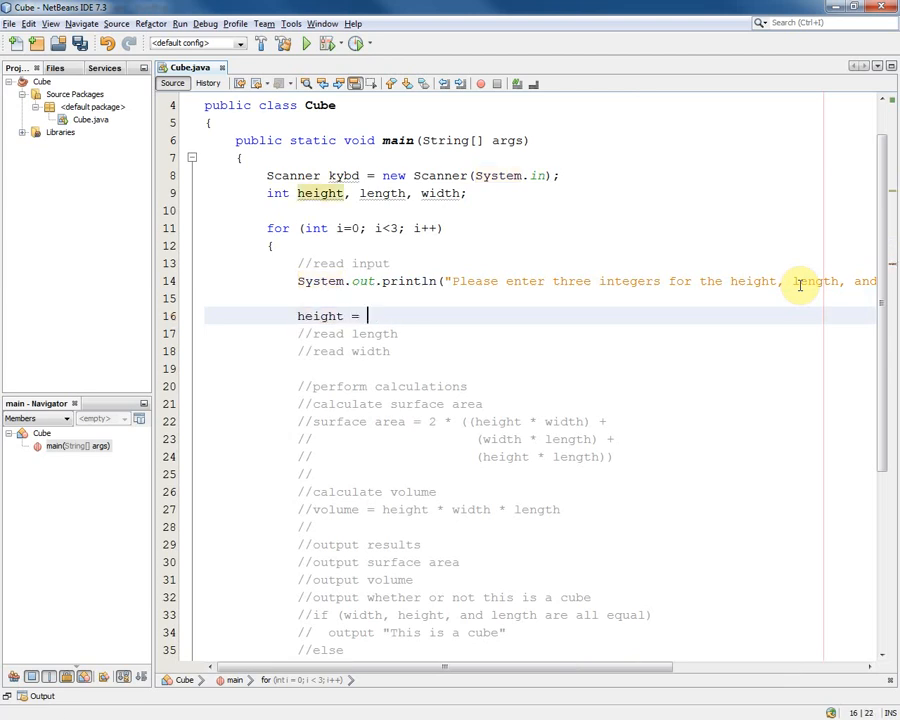
{"action": "type", "text": "kyb"}
{"action": "type", "text": "d."}
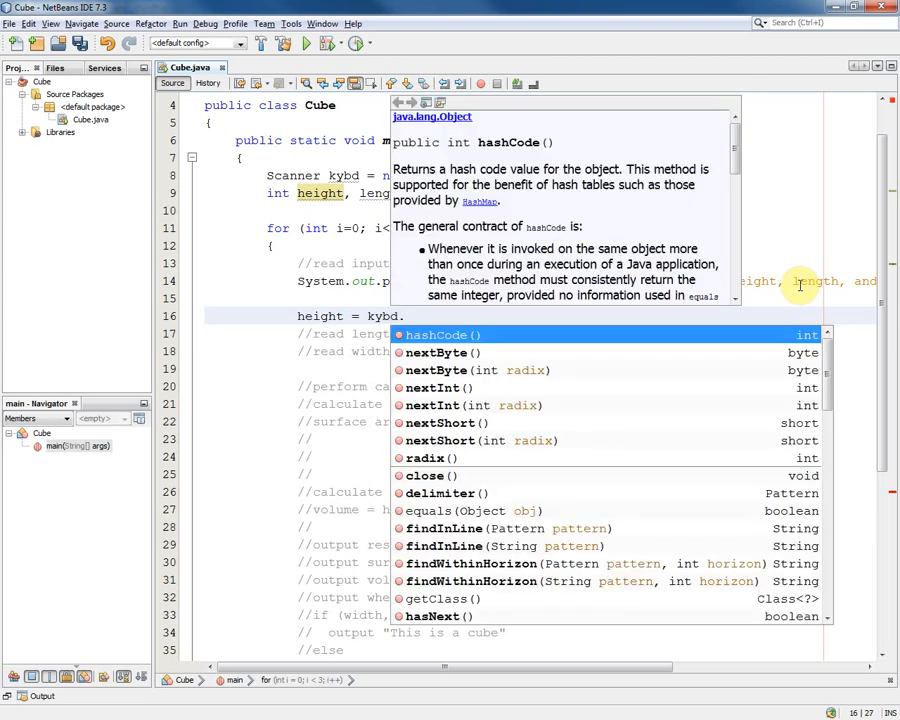
{"action": "key", "text": "Down"}
{"action": "key", "text": "Down"}
{"action": "key", "text": "Down"}
{"action": "key", "text": "Return"}
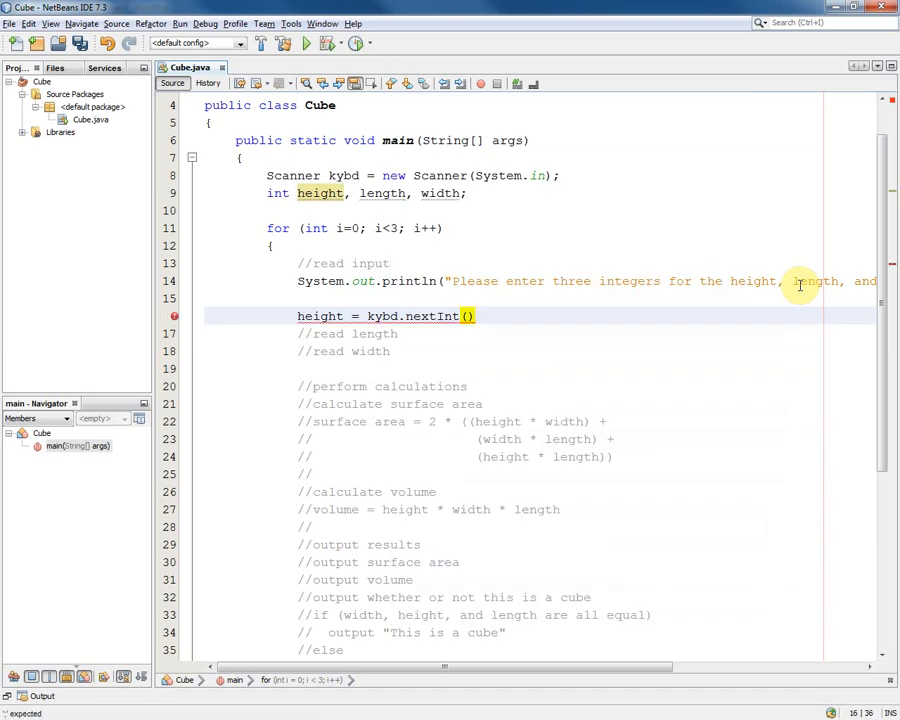
{"action": "type", "text": ";"}
Step: Turn the read length comment into length = kybd.nextInt(); by copying from the height line
{"action": "key", "text": "Down"}
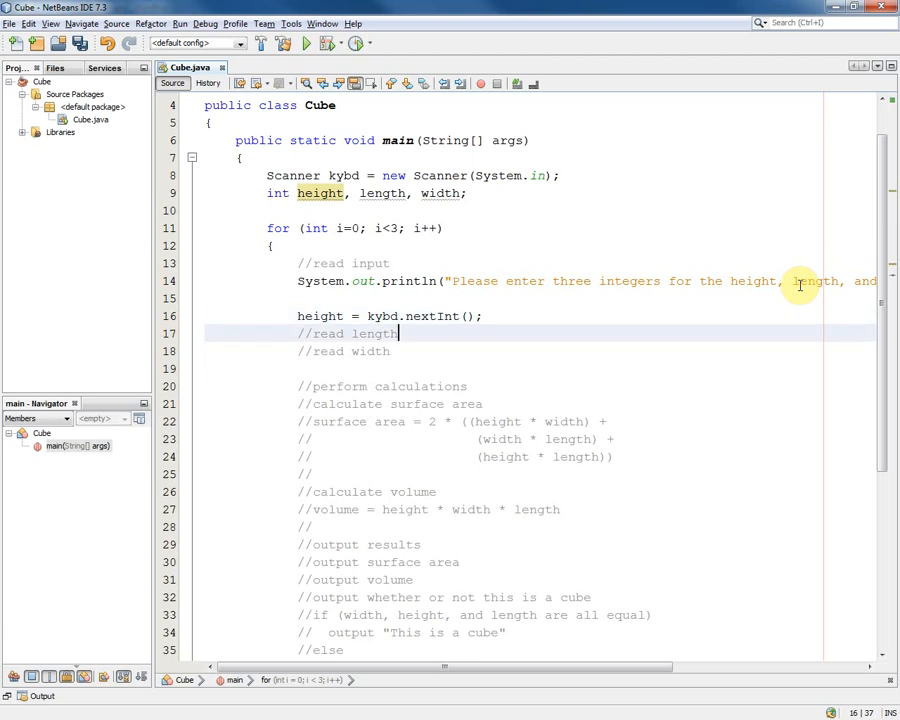
{"action": "key", "text": "ctrl+Left"}
{"action": "key", "text": "ctrl+shift+Left"}
{"action": "key", "text": "ctrl+shift+Left"}
{"action": "key", "text": "Delete"}
{"action": "key", "text": "End"}
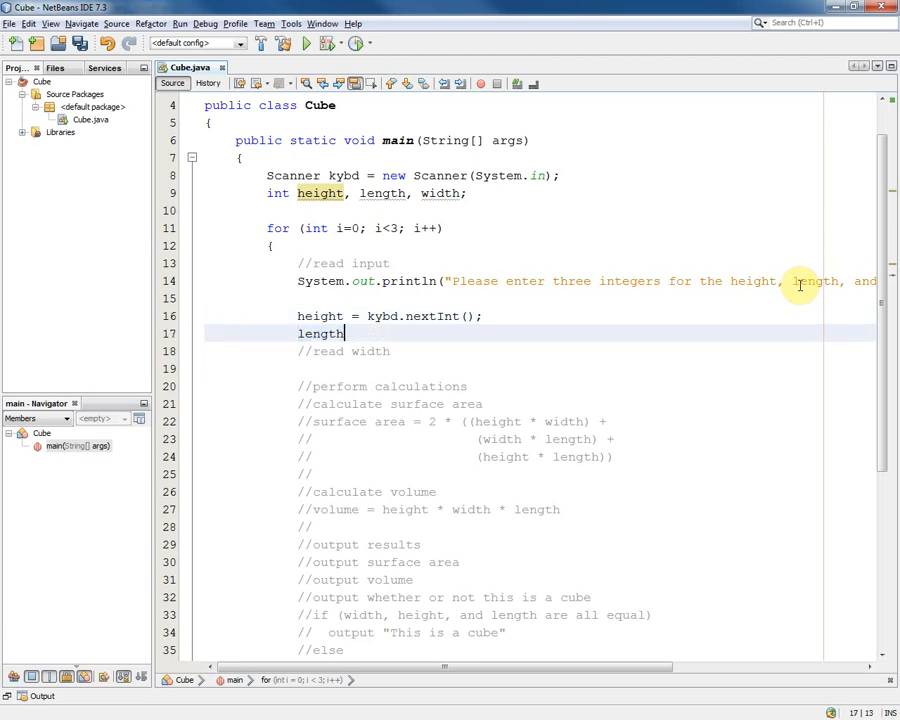
{"action": "type", "text": " ="}
{"action": "key", "text": "Up"}
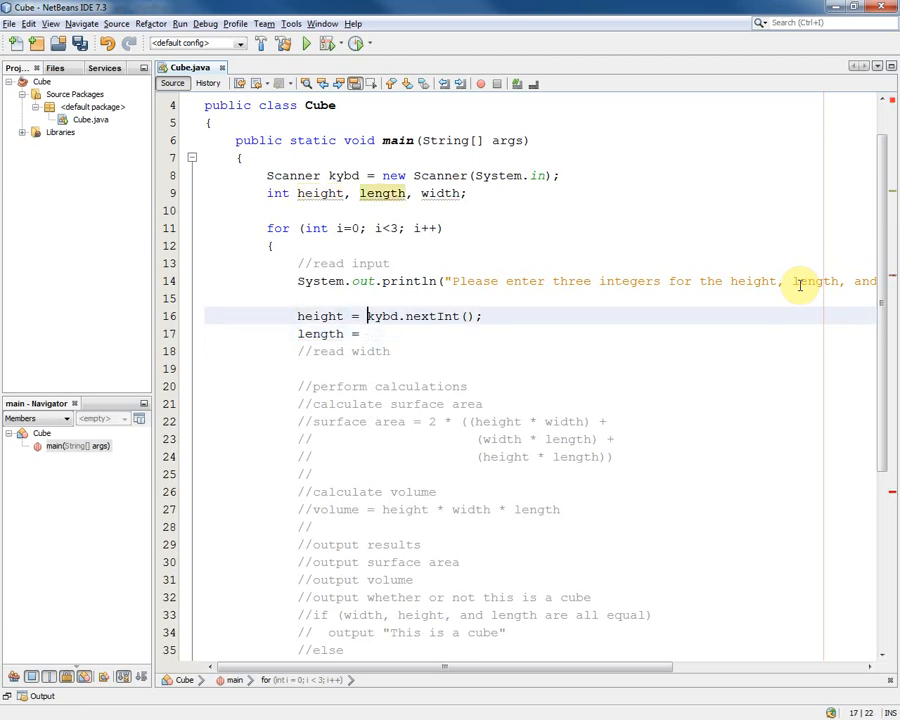
{"action": "key", "text": "shift+End"}
{"action": "key", "text": "ctrl+c"}
{"action": "key", "text": "Down"}
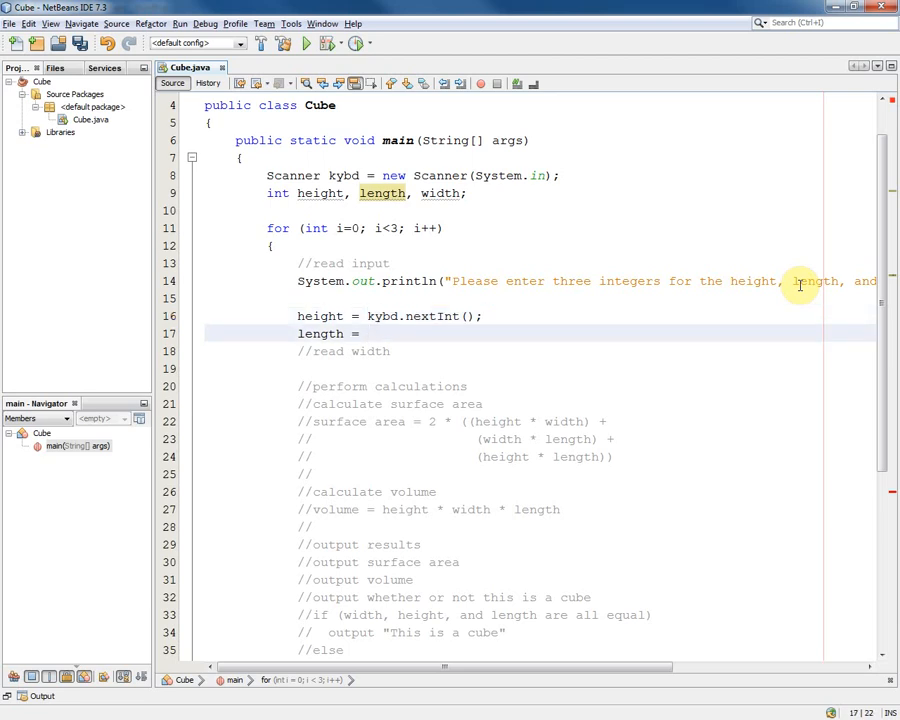
{"action": "key", "text": "ctrl+v"}
Step: Turn the read width comment into width = kybd.nextInt(); with the pasted call
{"action": "key", "text": "Down"}
{"action": "key", "text": "ctrl+Left"}
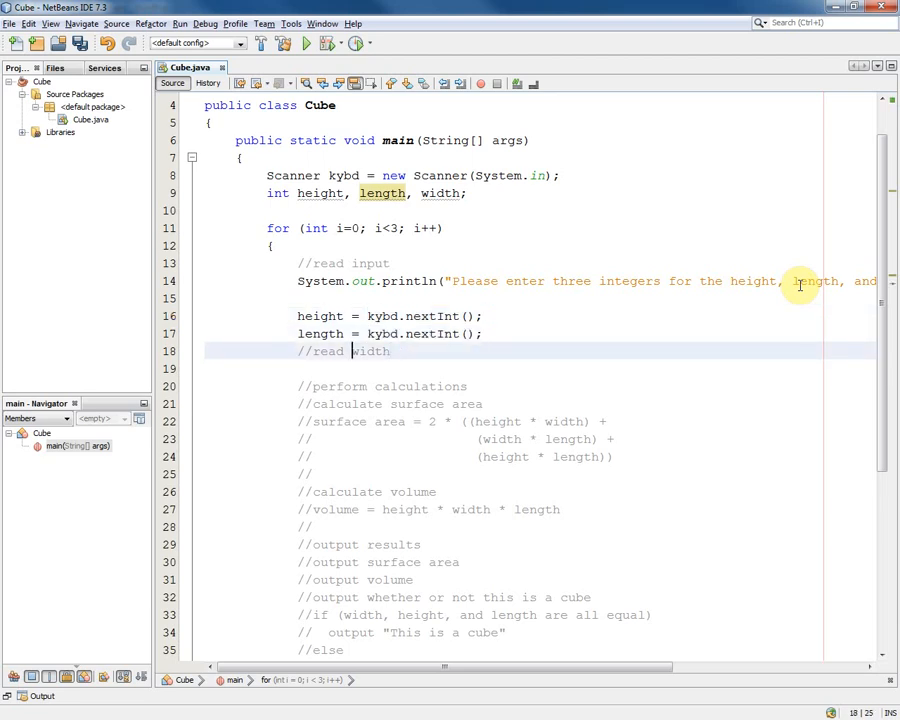
{"action": "key", "text": "shift+Home"}
{"action": "key", "text": "Delete"}
{"action": "key", "text": "End"}
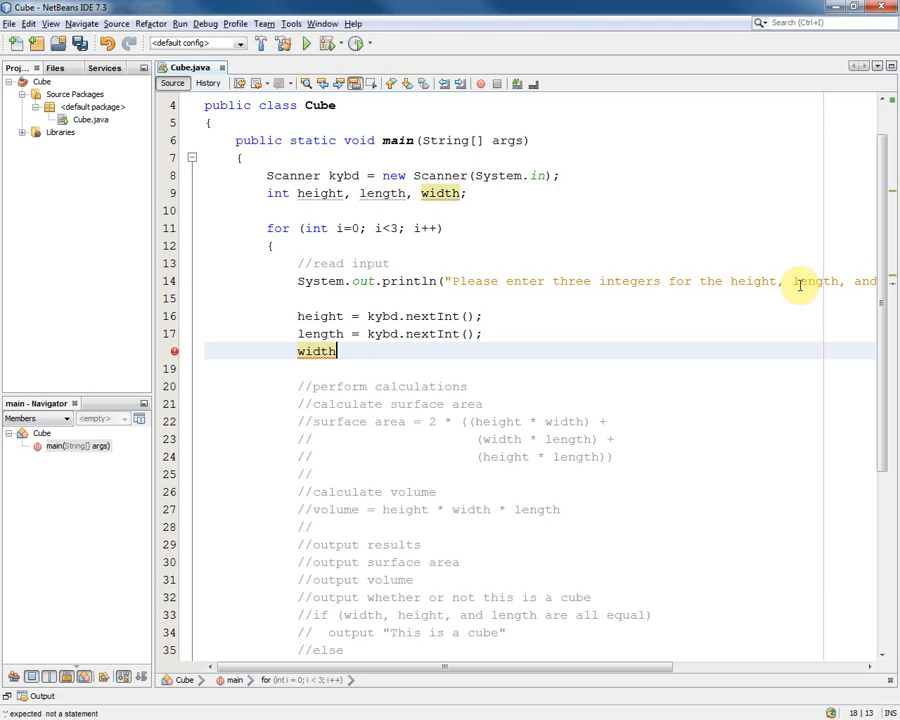
{"action": "type", "text": " ="}
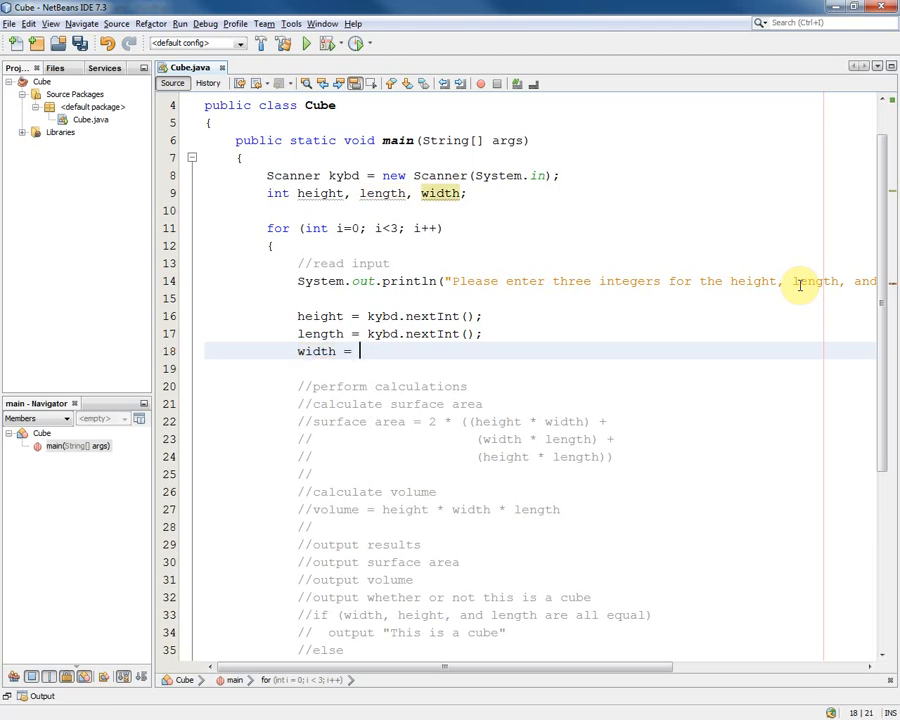
{"action": "key", "text": "ctrl+v"}
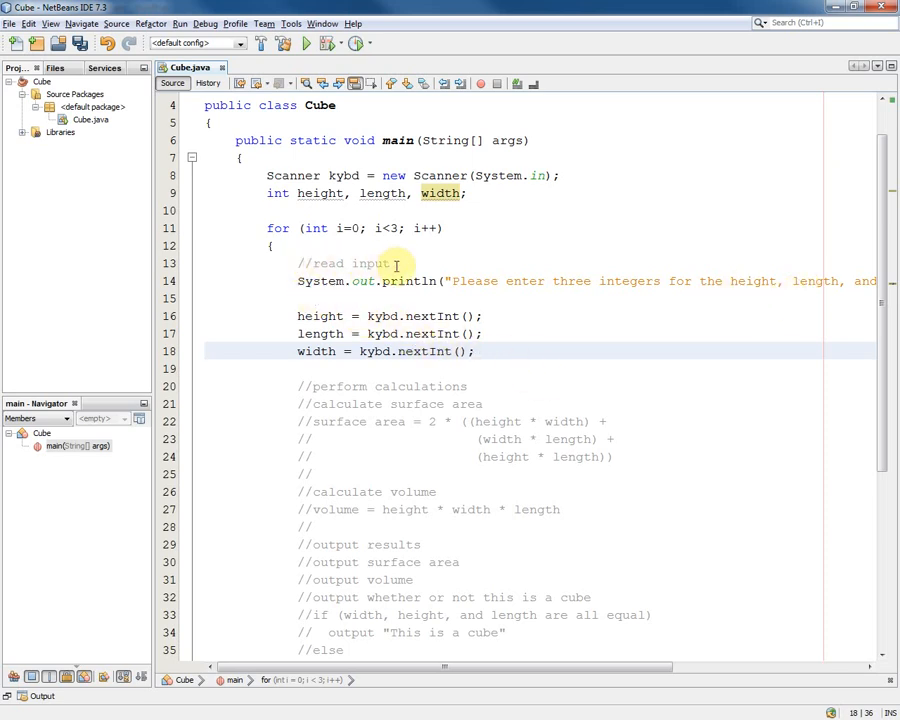
{"action": "scroll", "coordinate": [378, 289], "scroll_direction": "down", "scroll_amount": 2}
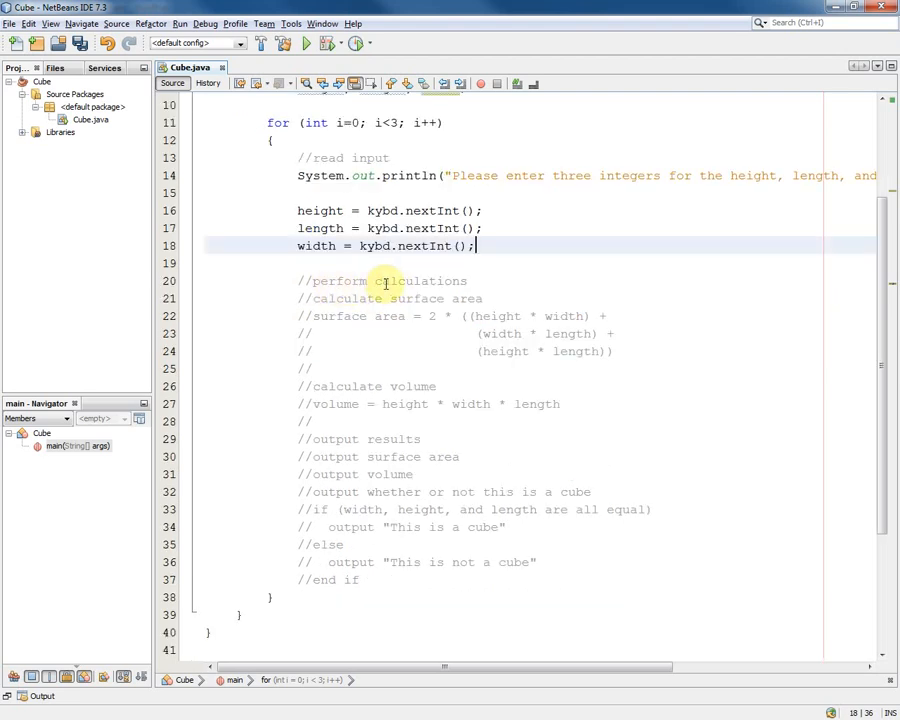
{"action": "scroll", "coordinate": [390, 282], "scroll_direction": "down", "scroll_amount": 1}
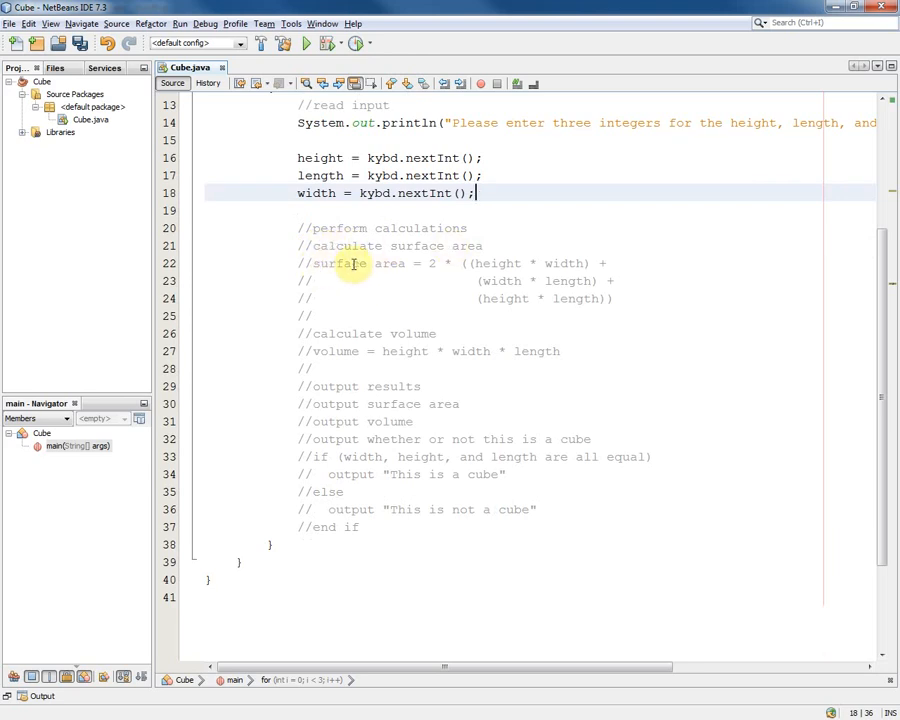
{"action": "scroll", "coordinate": [390, 258], "scroll_direction": "up", "scroll_amount": 1}
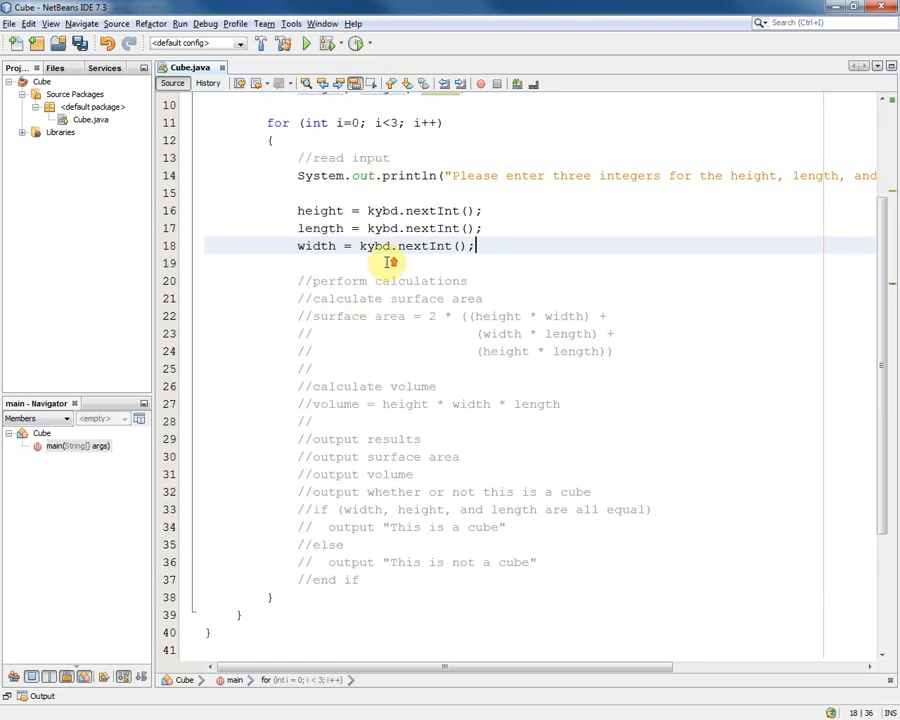
{"action": "scroll", "coordinate": [400, 254], "scroll_direction": "up", "scroll_amount": 2}
Step: Declare int surfaceArea, volume; on a new line below the height, length, width declaration
{"action": "left_click", "coordinate": [466, 194]}
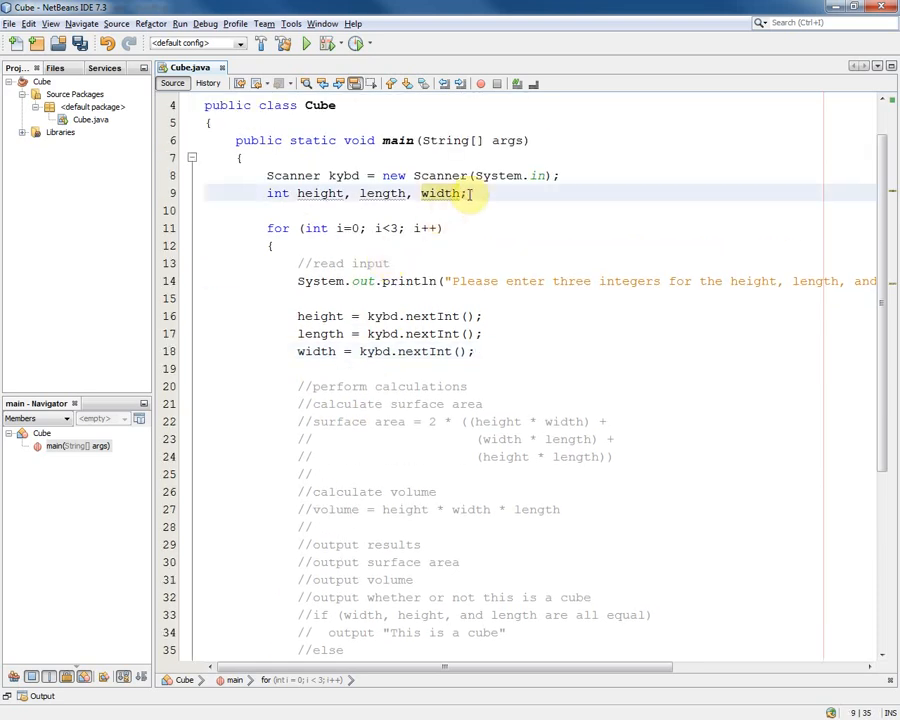
{"action": "key", "text": "Return"}
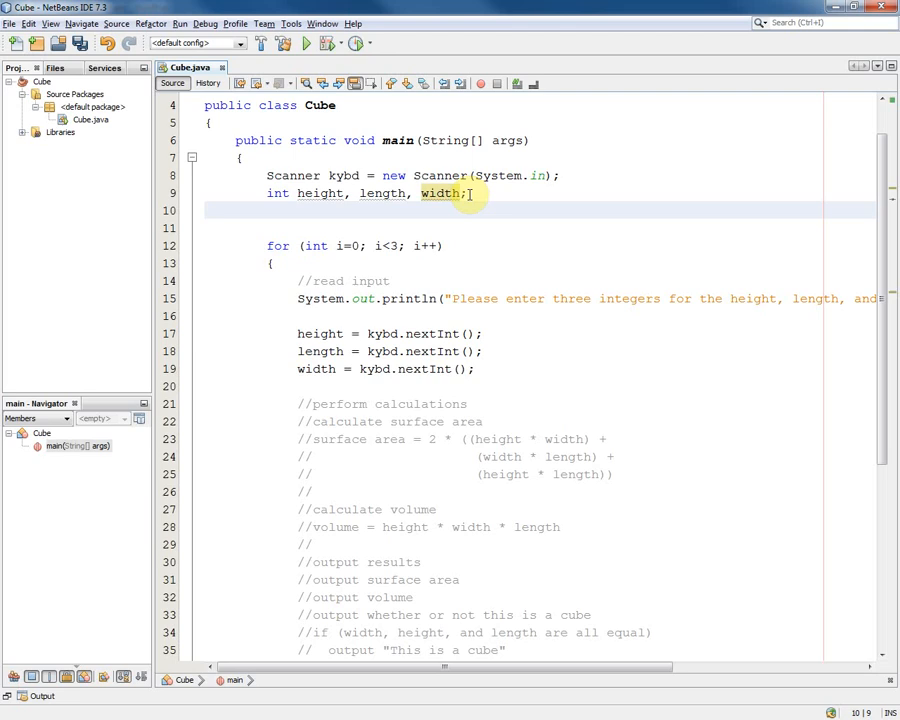
{"action": "type", "text": "int sur"}
{"action": "type", "text": "face"}
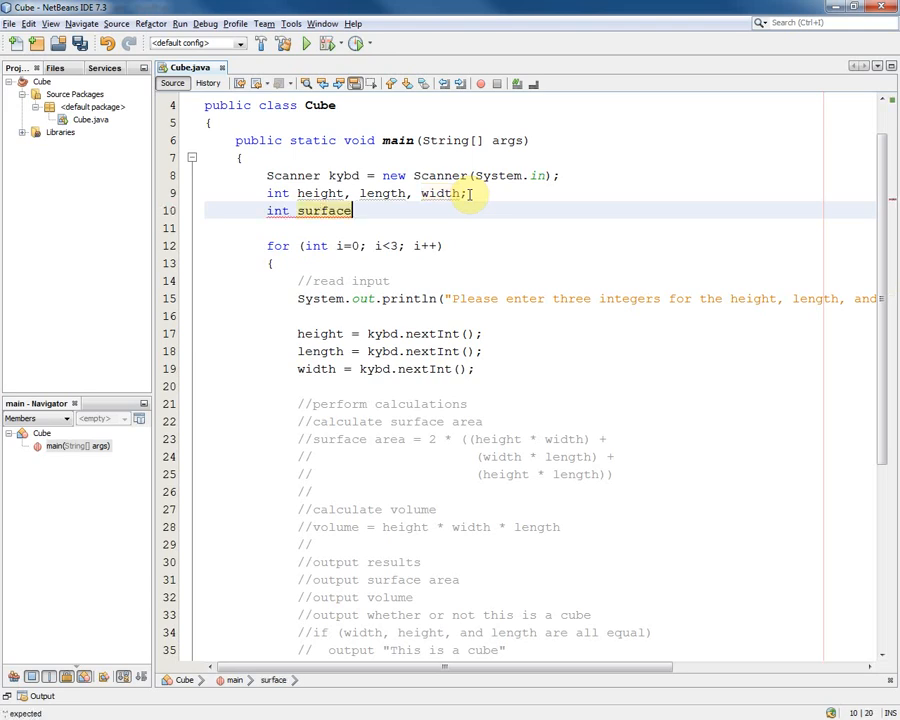
{"action": "type", "text": "Area"}
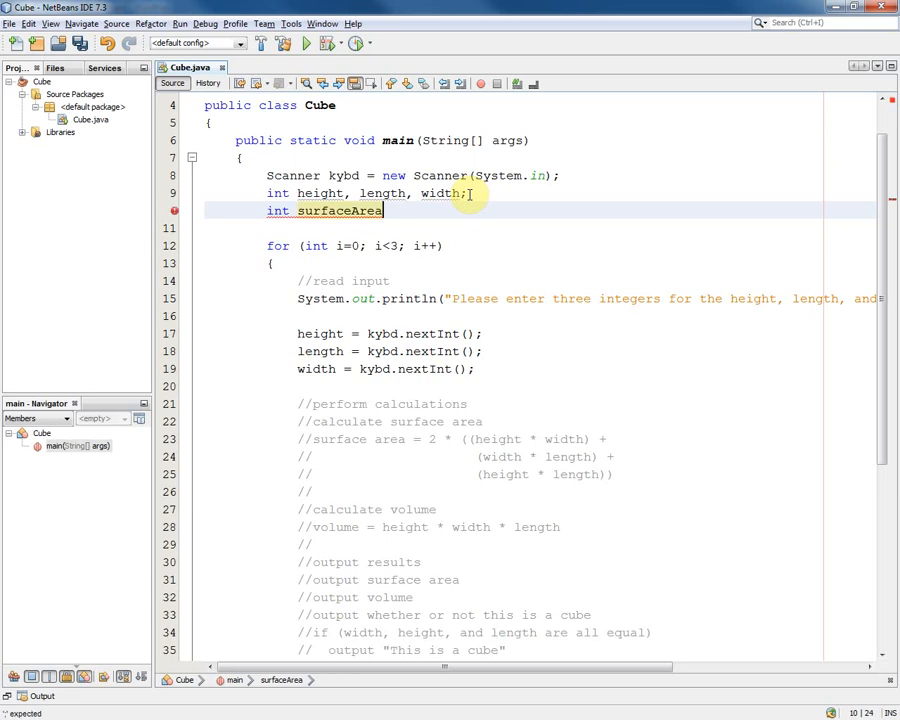
{"action": "type", "text": ", volu"}
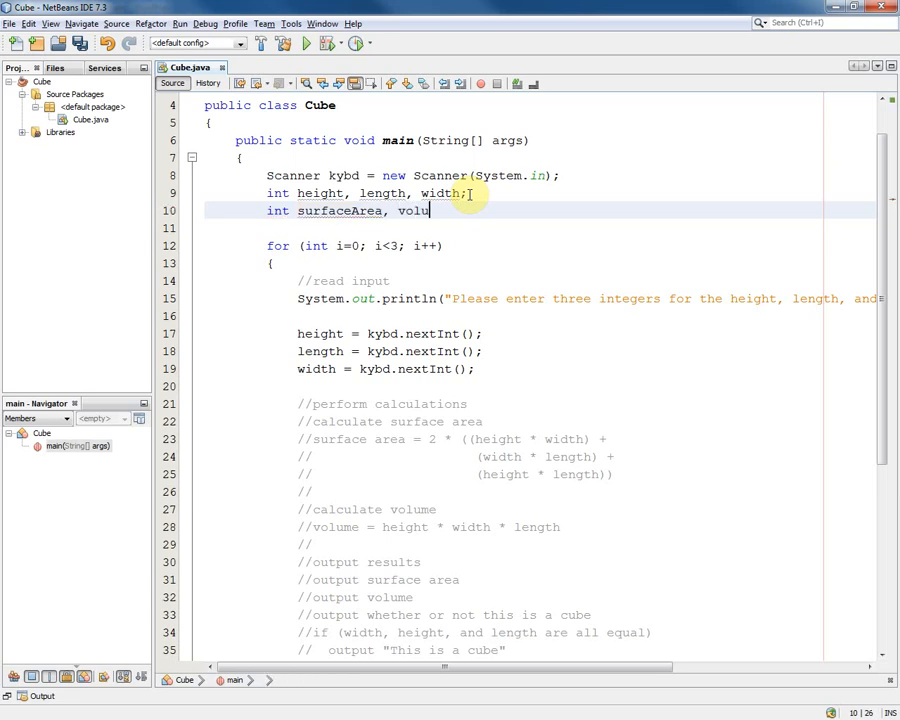
{"action": "type", "text": "me;"}
Step: Uncomment the surface area formula into surfaceArea = 2*((height*width)+(width*length)+(height*length));
{"action": "left_click", "coordinate": [305, 439]}
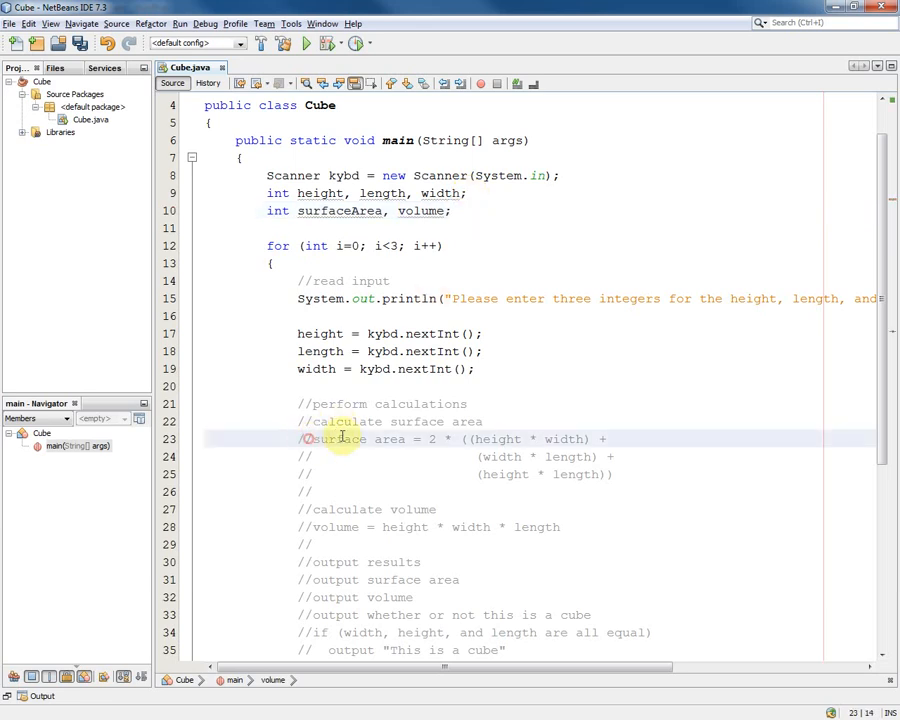
{"action": "key", "text": "Right"}
{"action": "key", "text": "BackSpace"}
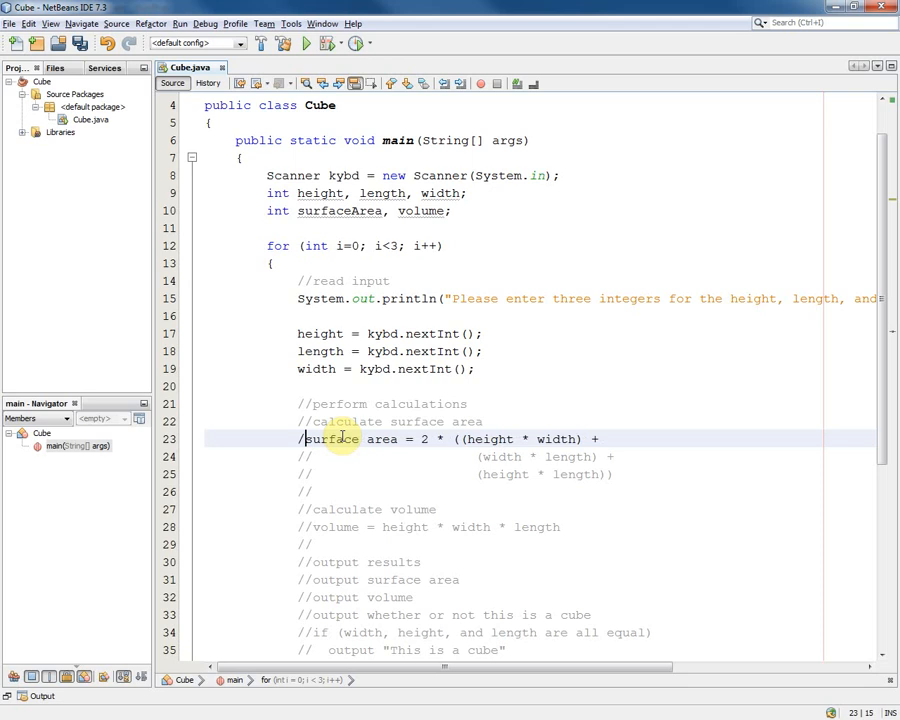
{"action": "key", "text": "BackSpace"}
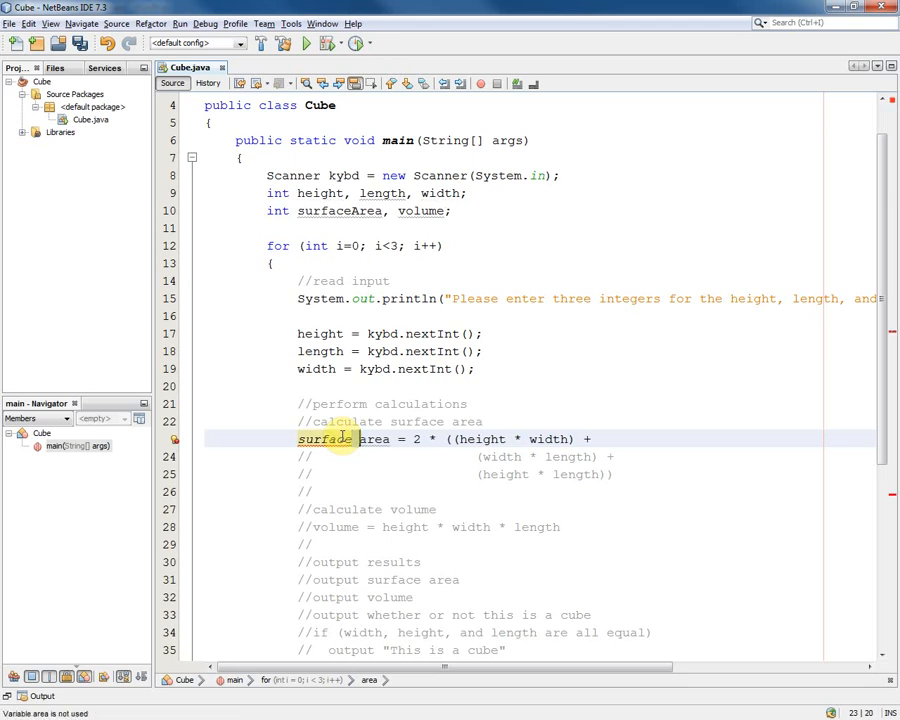
{"action": "key", "text": "Delete"}
{"action": "key", "text": "Delete"}
{"action": "type", "text": "A"}
{"action": "key", "text": "Right"}
{"action": "key", "text": "Right"}
{"action": "key", "text": "Right"}
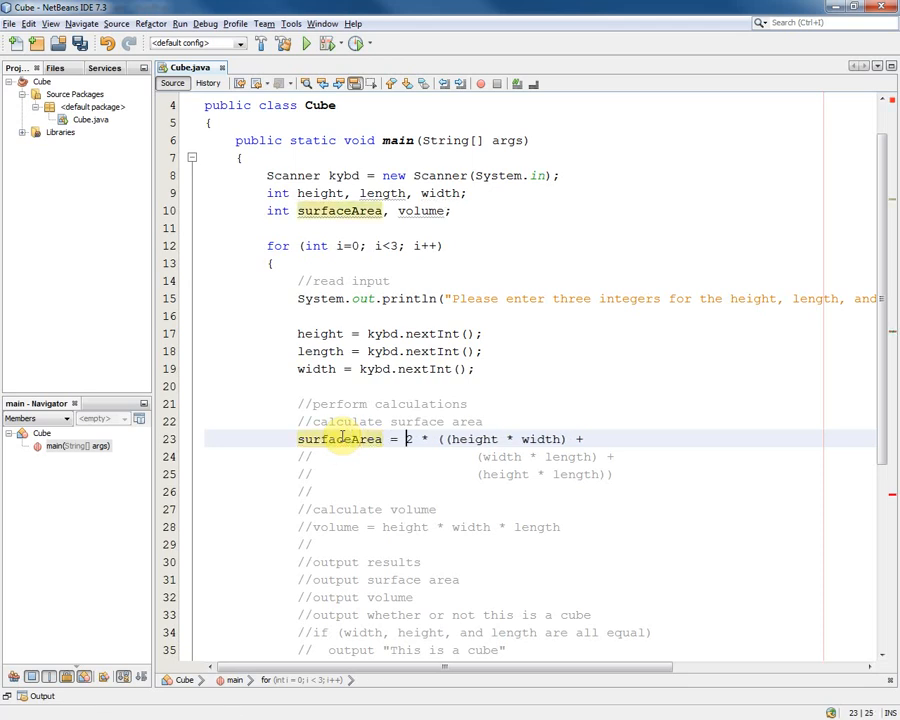
{"action": "key", "text": "Down"}
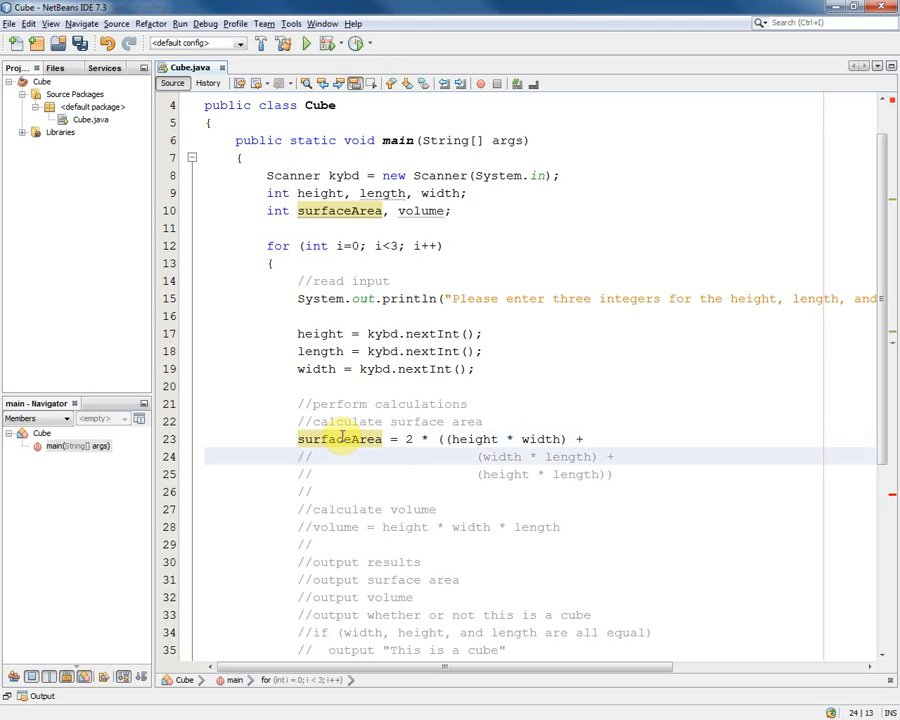
{"action": "key", "text": "Delete"}
{"action": "key", "text": "Delete"}
{"action": "key", "text": "Down"}
{"action": "key", "text": "Delete"}
{"action": "key", "text": "Delete"}
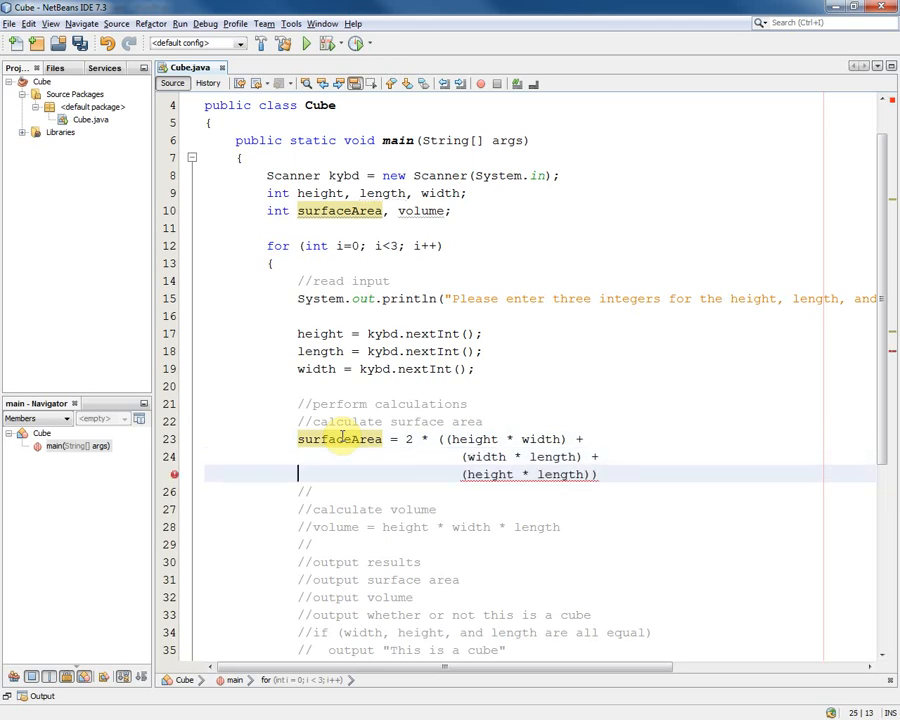
{"action": "key", "text": "Up"}
{"action": "key", "text": "Delete"}
{"action": "key", "text": "Down"}
{"action": "key", "text": "Delete"}
{"action": "key", "text": "End"}
{"action": "type", "text": ";"}
Step: Uncomment the volume line into the statement volume = height*width*length;
{"action": "key", "text": "Down"}
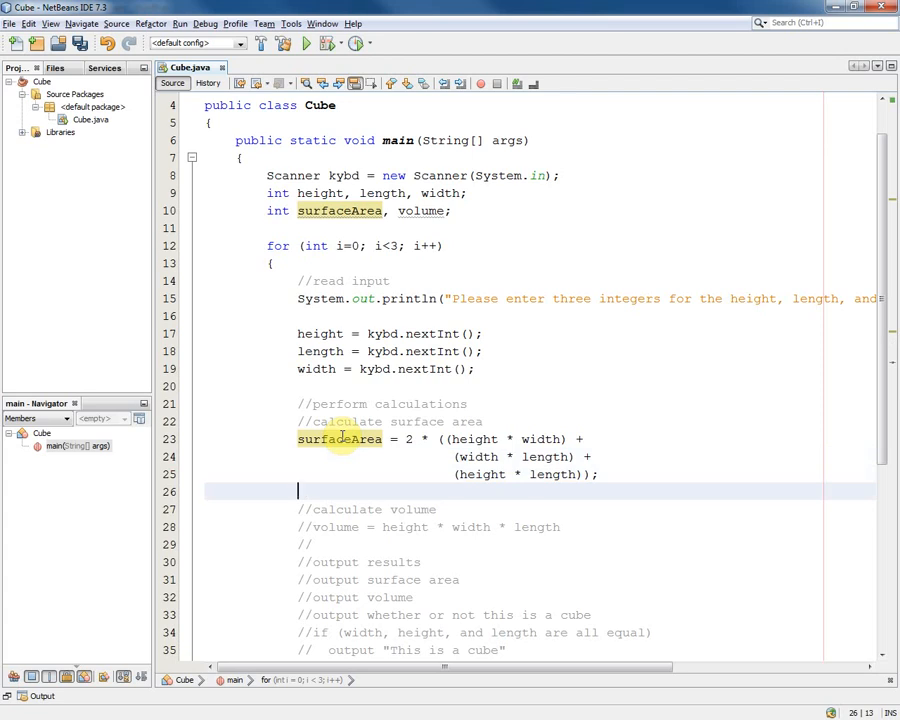
{"action": "key", "text": "Down"}
{"action": "key", "text": "Down"}
{"action": "key", "text": "Delete"}
{"action": "key", "text": "Delete"}
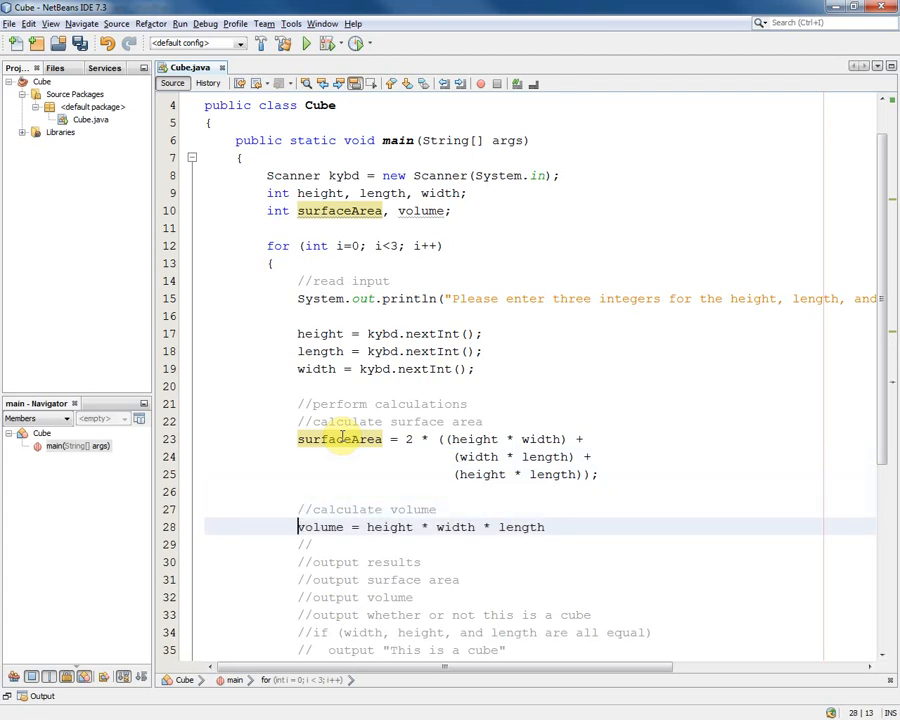
{"action": "key", "text": "End"}
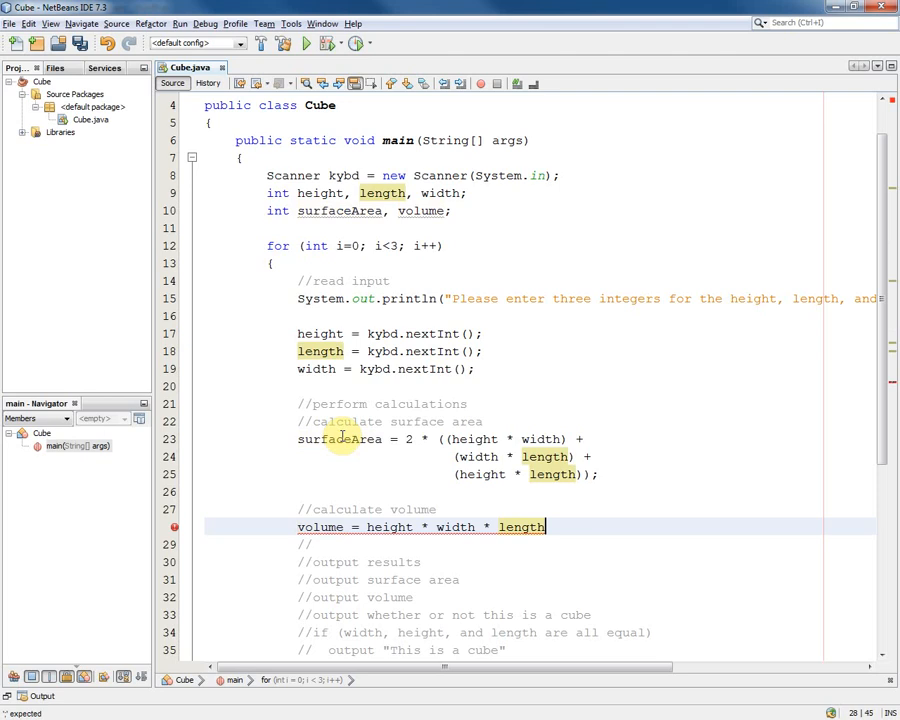
{"action": "type", "text": ";"}
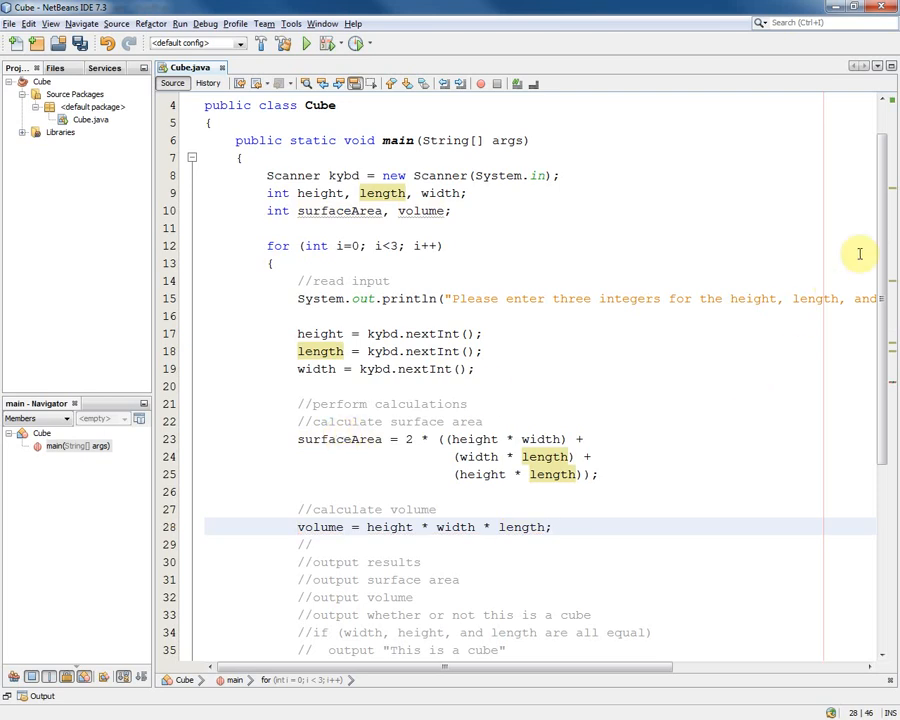
{"action": "left_click_drag", "start_coordinate": [880, 245], "coordinate": [876, 381]}
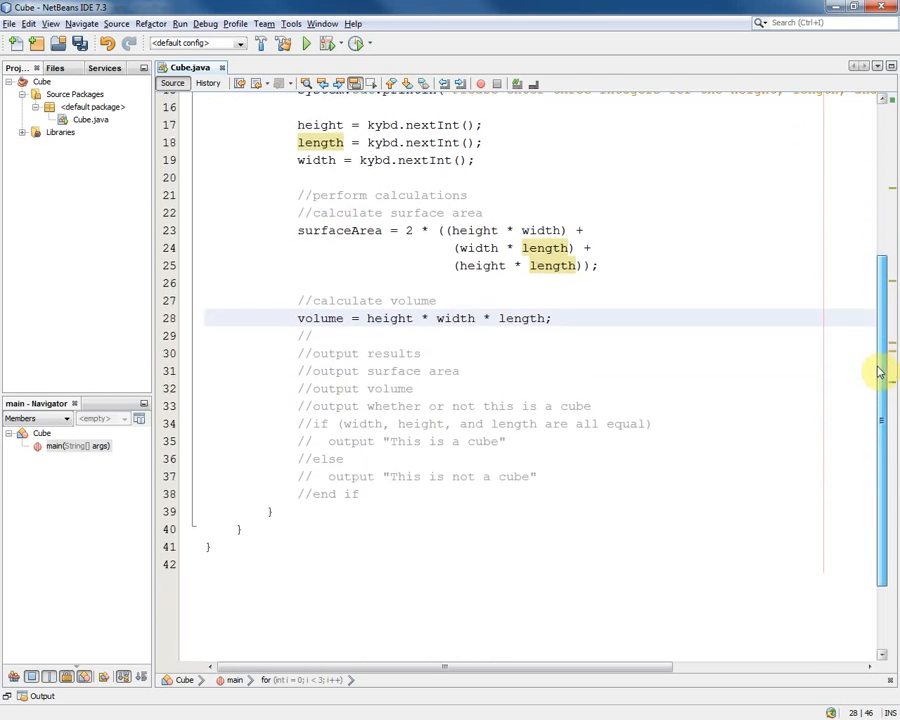
Step: Remove the stray // and replace the output comment with System.out.println("Surface area: " + surfaceArea);
{"action": "key", "text": "Down"}
{"action": "key", "text": "BackSpace"}
{"action": "key", "text": "BackSpace"}
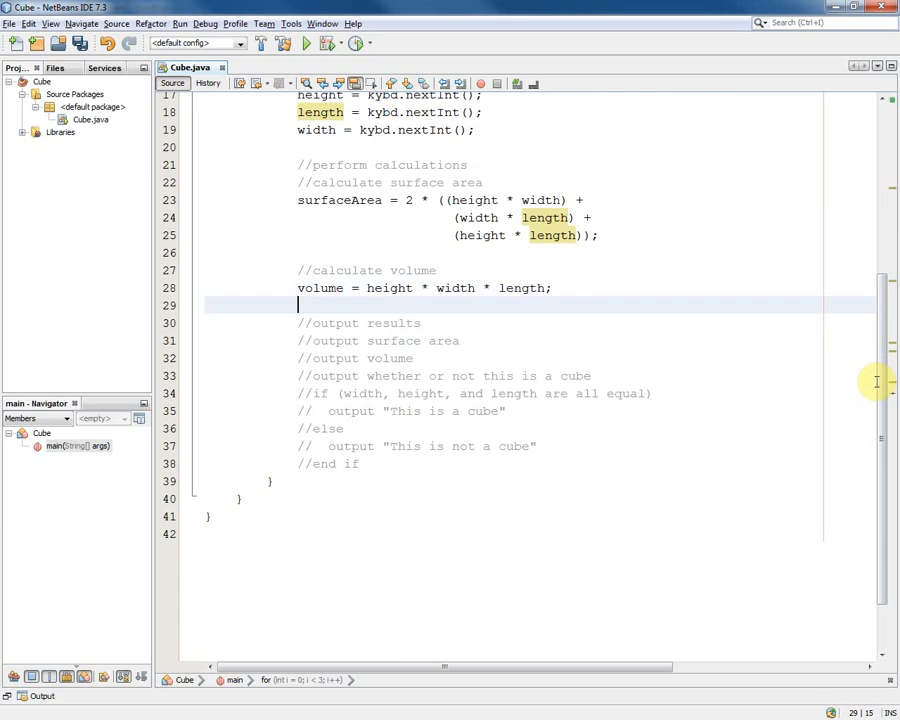
{"action": "key", "text": "Down"}
{"action": "key", "text": "Down"}
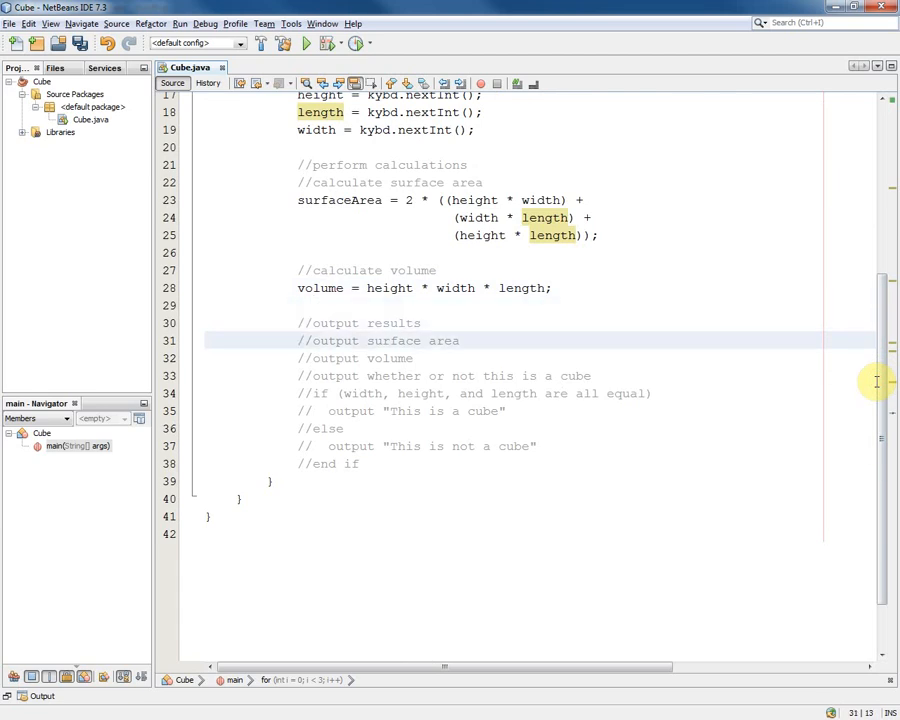
{"action": "key", "text": "Delete"}
{"action": "key", "text": "Delete"}
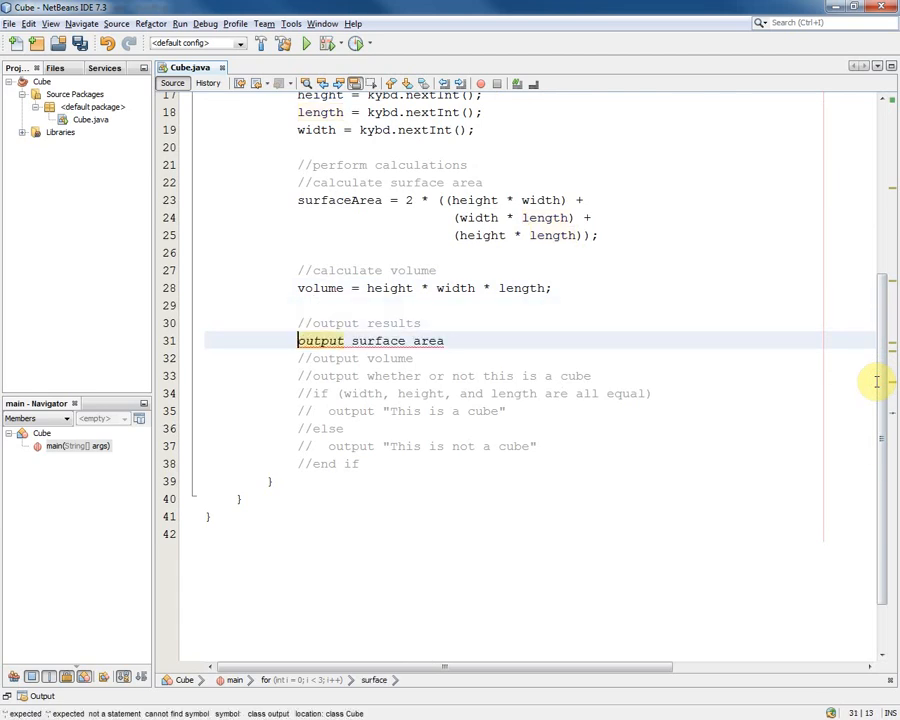
{"action": "key", "text": "ctrl+Right"}
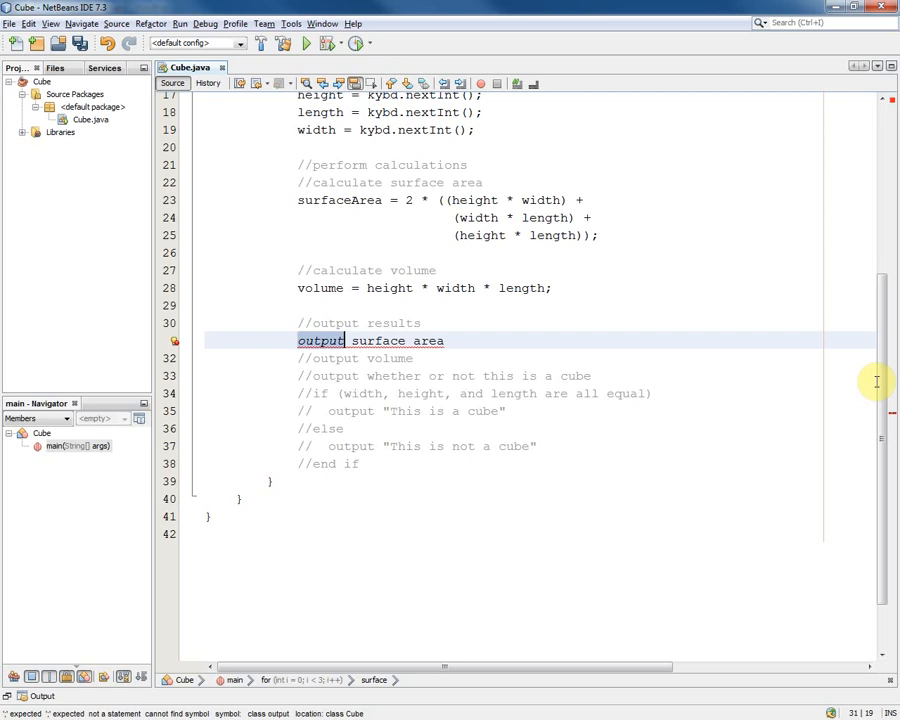
{"action": "key", "text": "BackSpace"}
{"action": "key", "text": "BackSpace"}
{"action": "key", "text": "BackSpace"}
{"action": "type", "text": "Syst"}
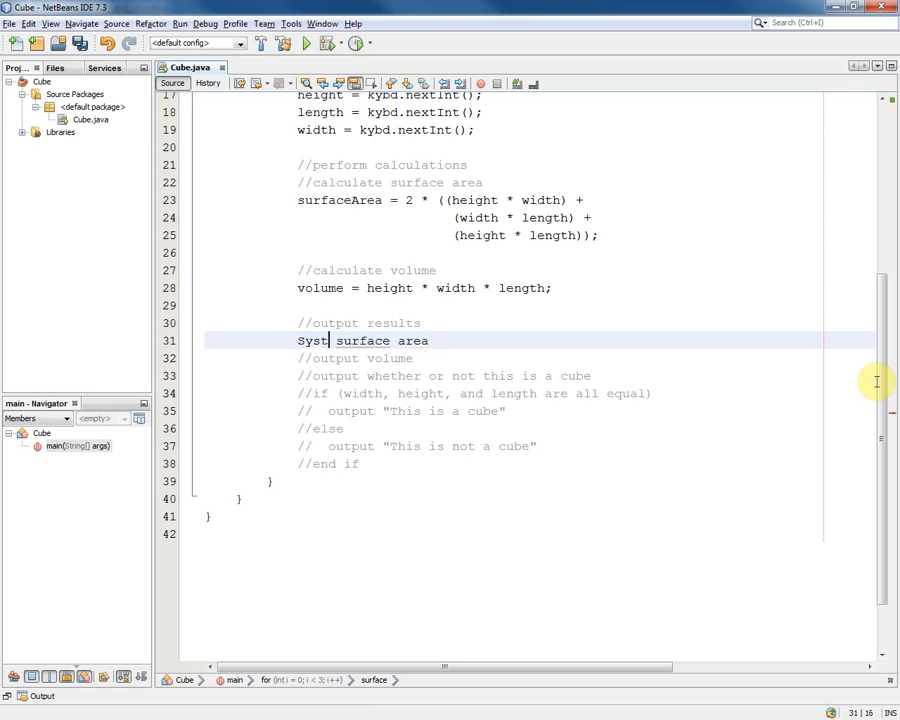
{"action": "type", "text": "em.out.println"}
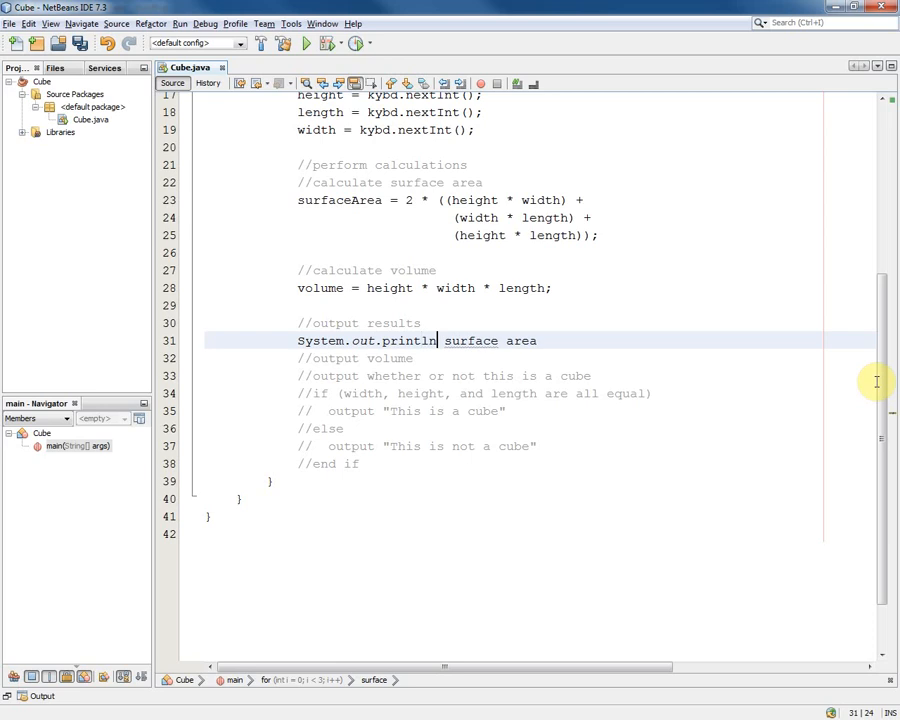
{"action": "type", "text": "("}
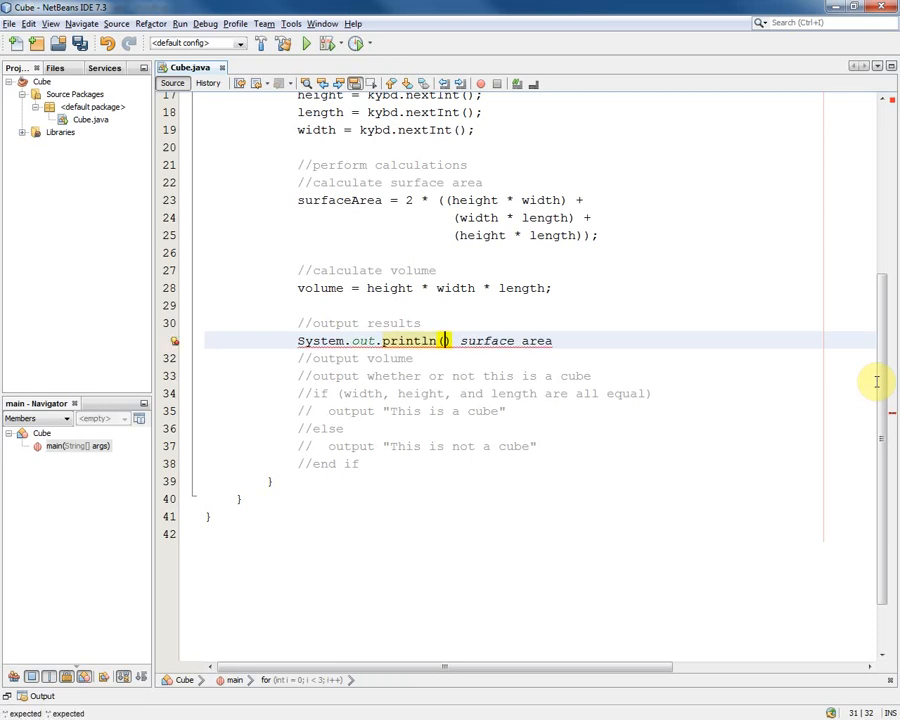
{"action": "type", "text": "\""}
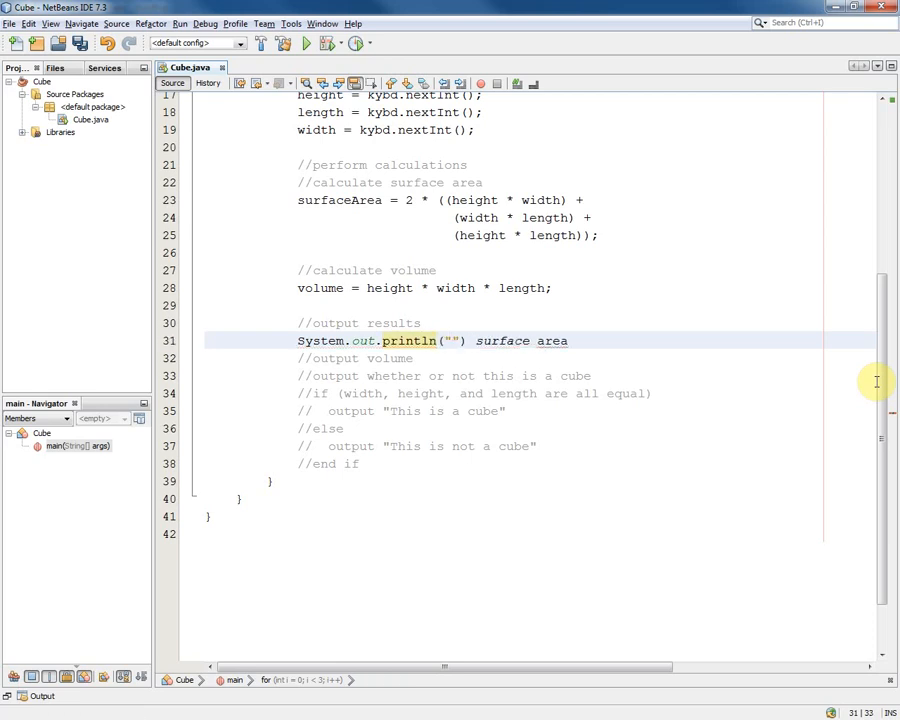
{"action": "type", "text": "Surface"}
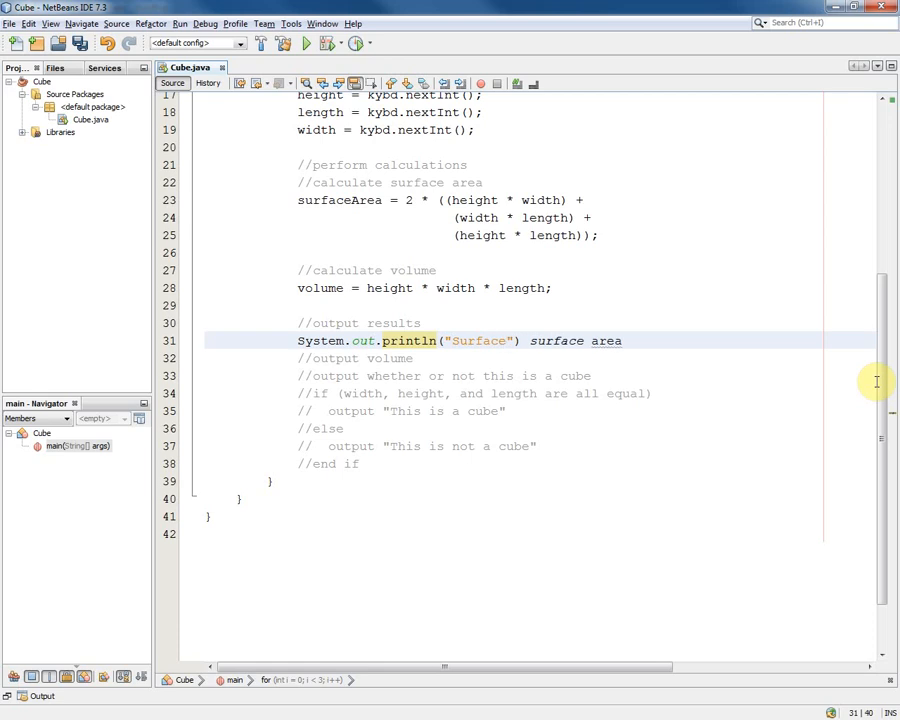
{"action": "type", "text": " area: "}
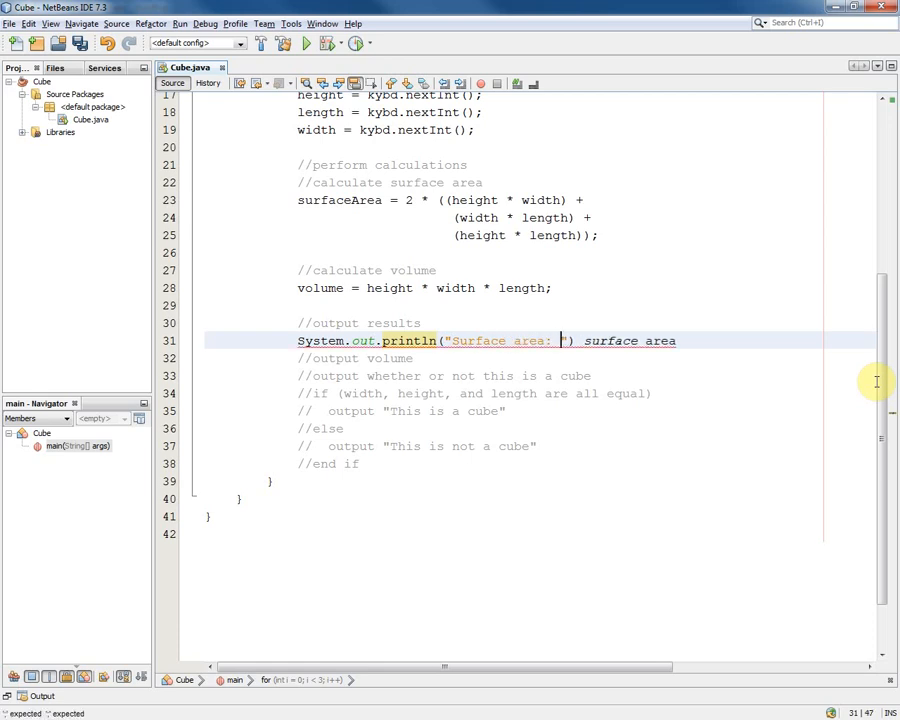
{"action": "type", "text": "\" + "}
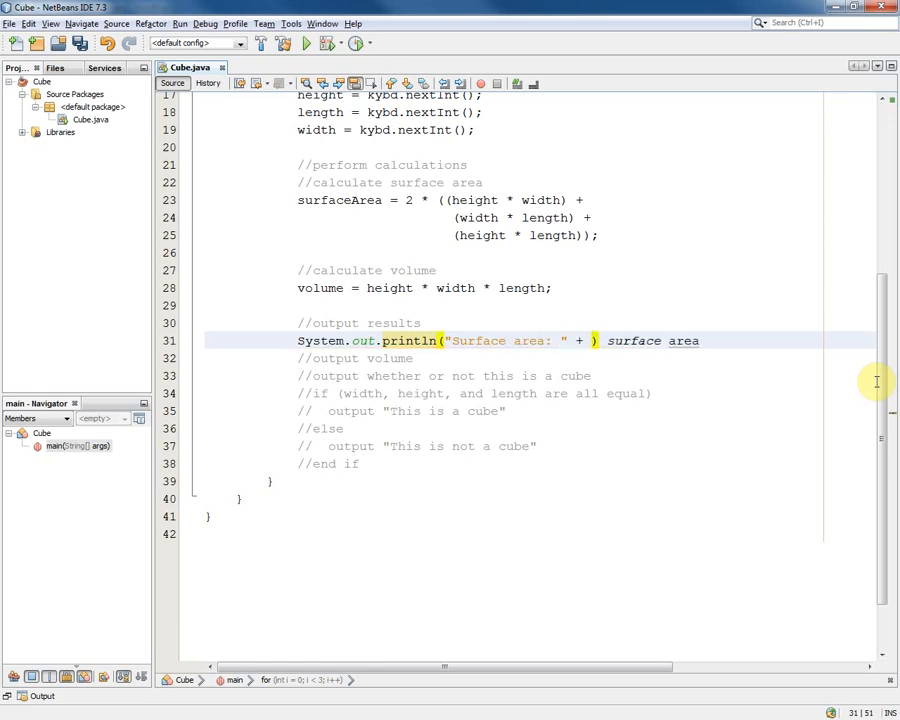
{"action": "type", "text": "sur"}
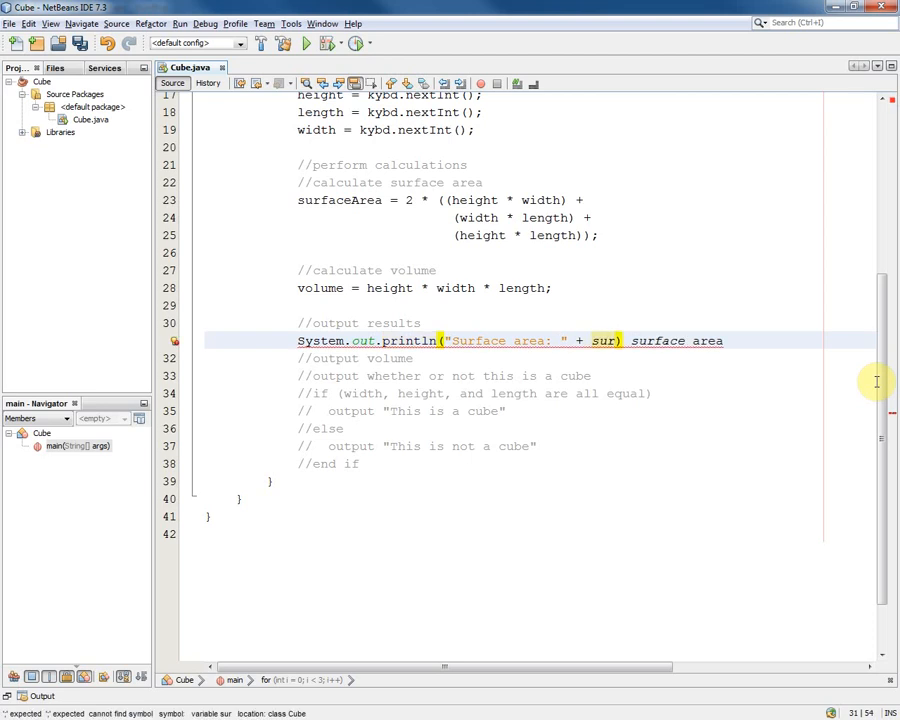
{"action": "key", "text": "ctrl+space"}
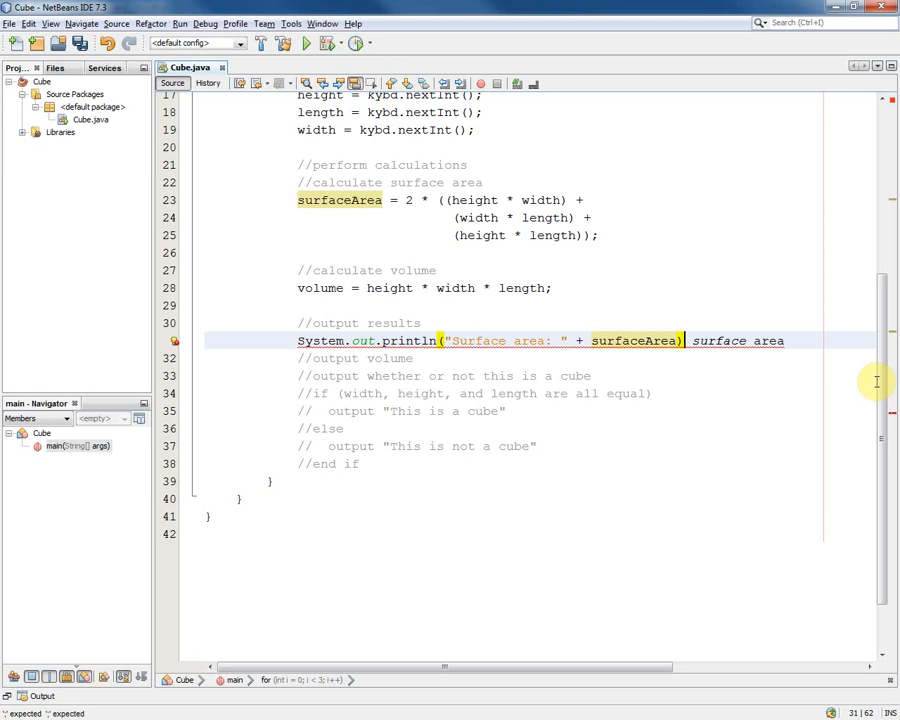
{"action": "key", "text": "shift+End"}
{"action": "type", "text": ";"}
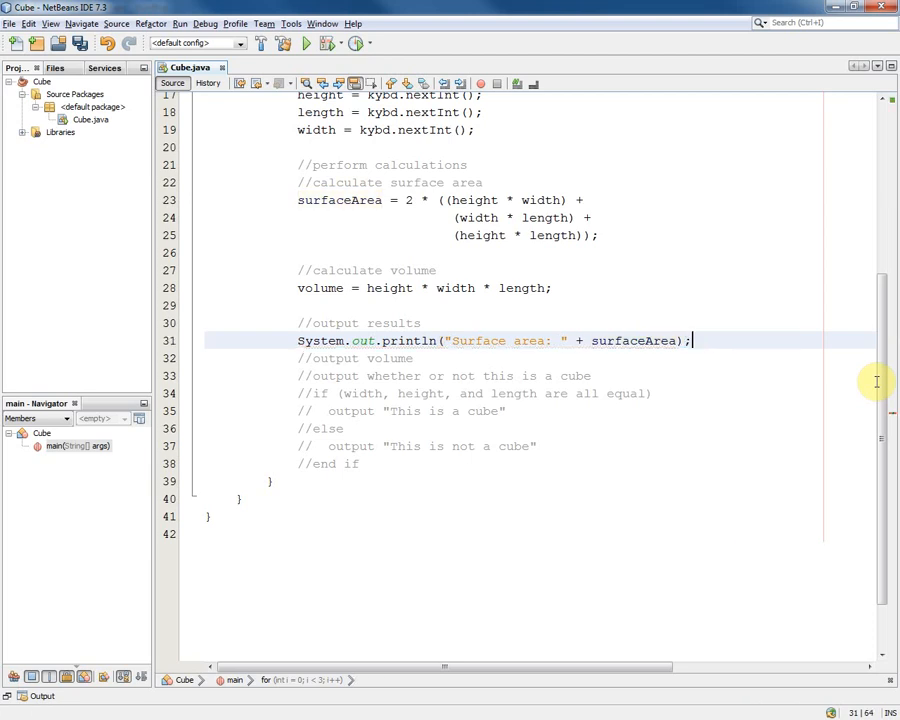
Step: Replace the output volume comment with System.out.println("Volume: " + volume); and add a blank line
{"action": "key", "text": "Down"}
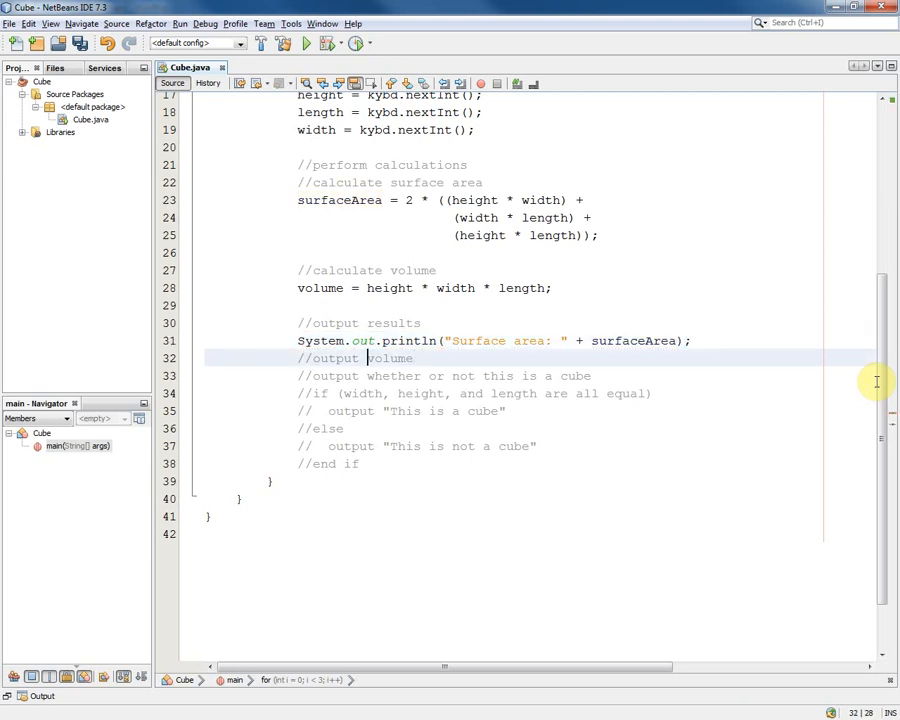
{"action": "key", "text": "shift+Home"}
{"action": "type", "text": "Sy"}
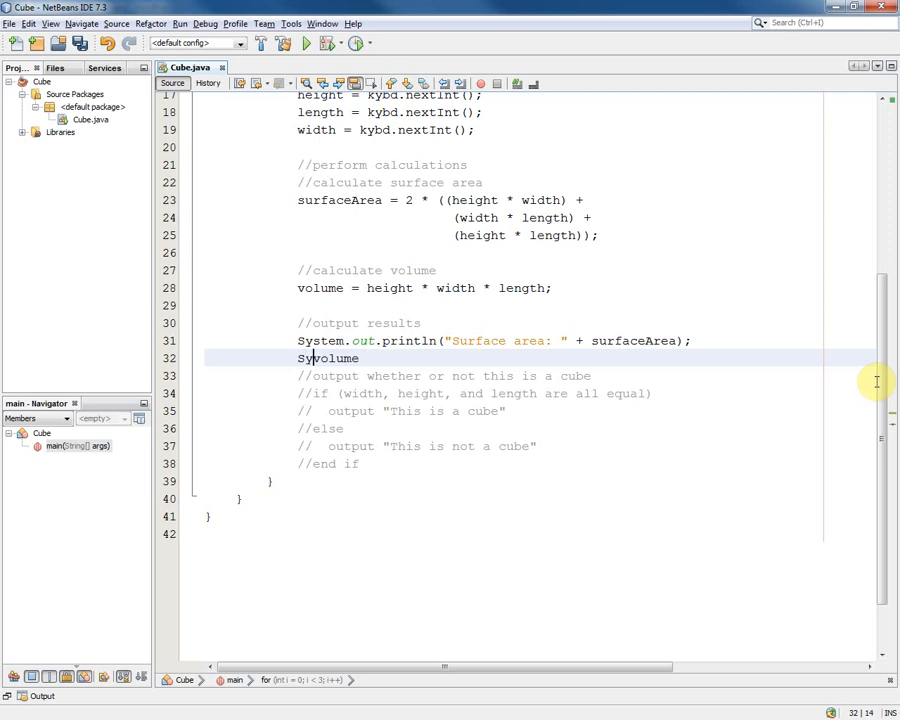
{"action": "type", "text": "stem.out.p"}
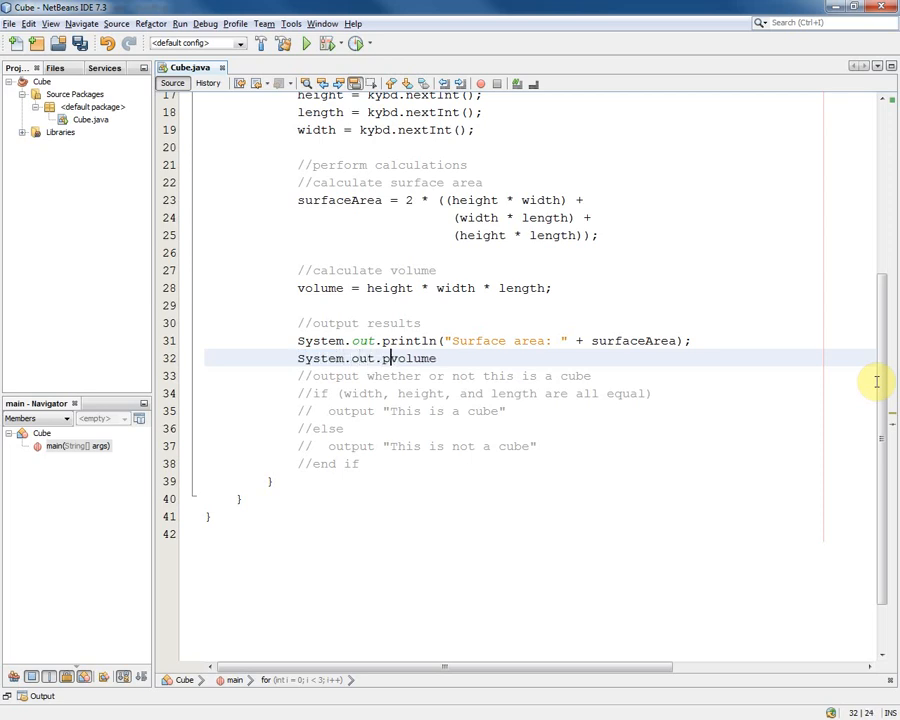
{"action": "type", "text": "rintln("}
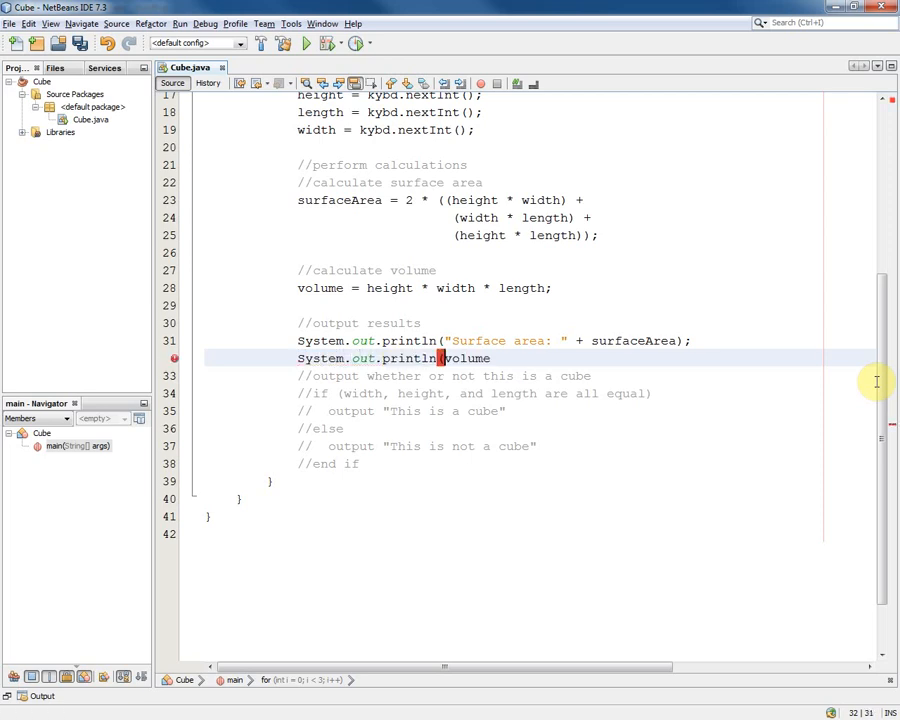
{"action": "type", "text": "\""}
{"action": "key", "text": "Delete"}
{"action": "type", "text": "Volume"}
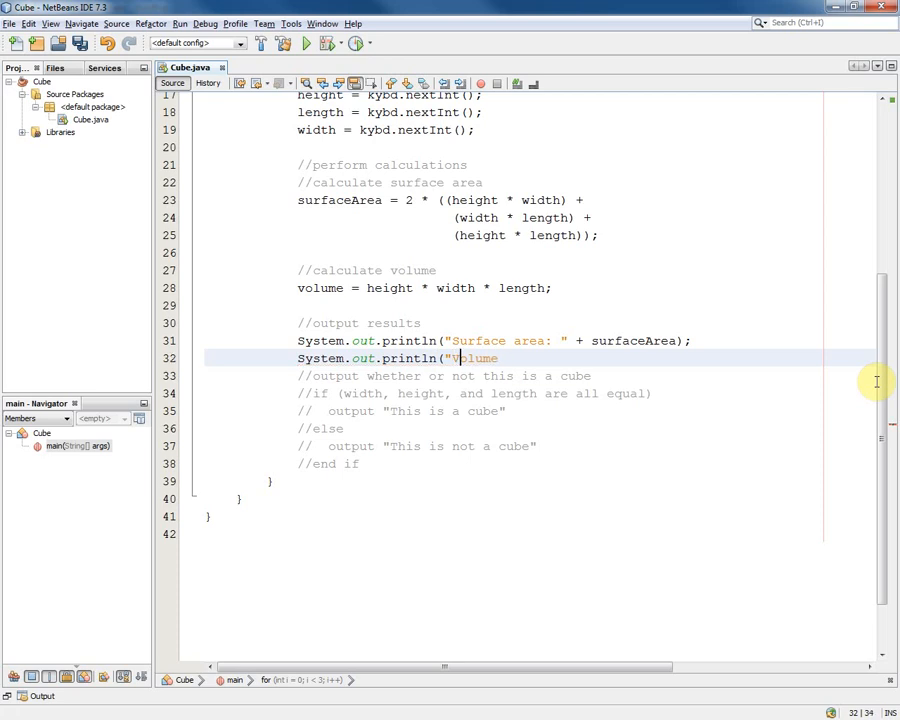
{"action": "type", "text": ":"}
{"action": "type", "text": " \" +"}
{"action": "type", "text": " volume"}
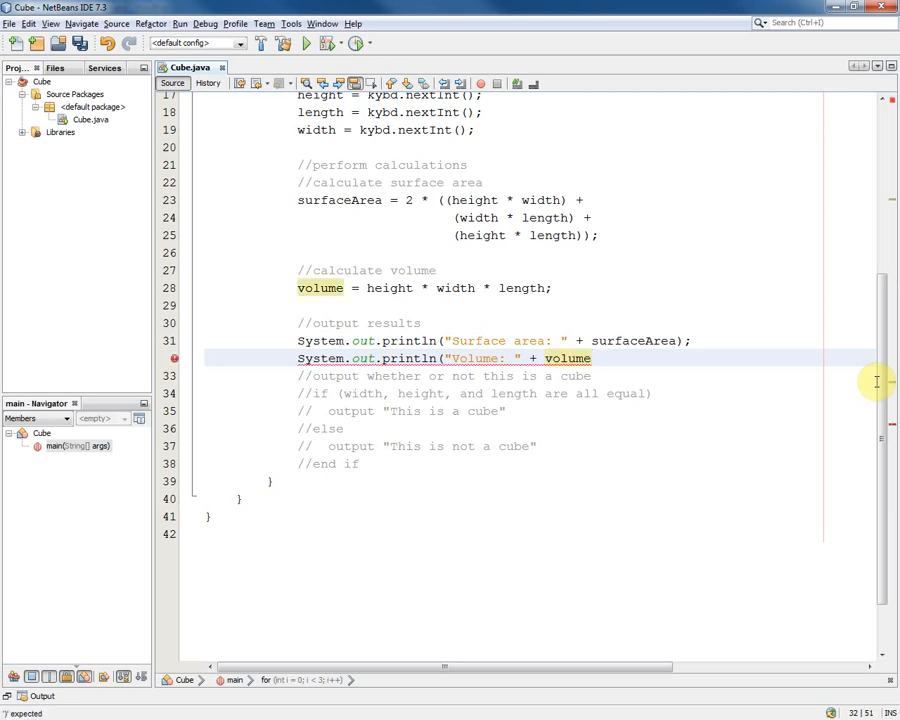
{"action": "type", "text": ");"}
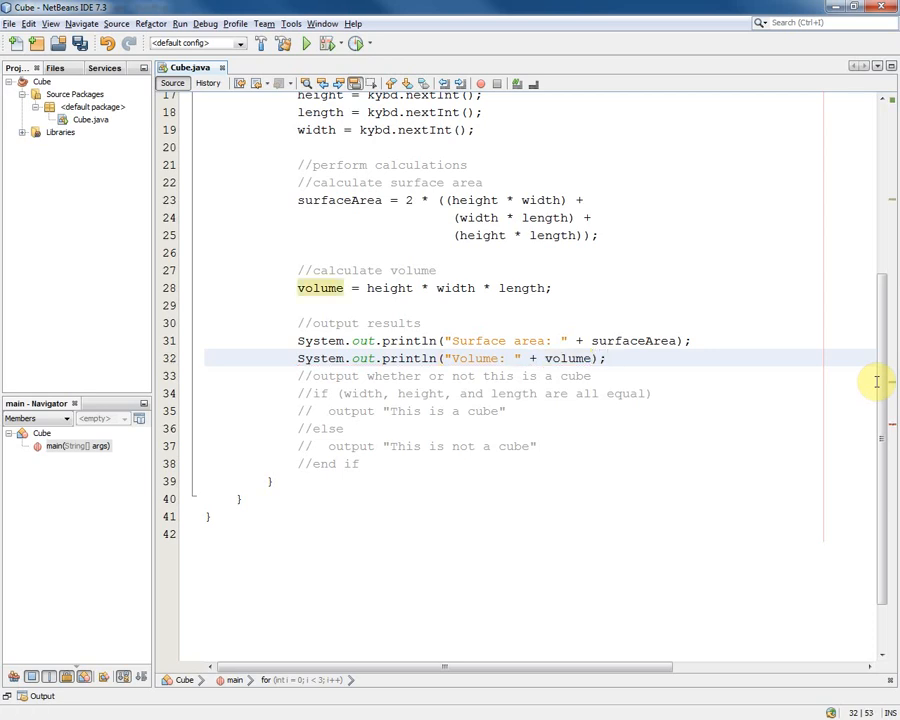
{"action": "key", "text": "Return"}
Step: Turn the cube-check comment into if (width == length && width == height)
{"action": "key", "text": "Down"}
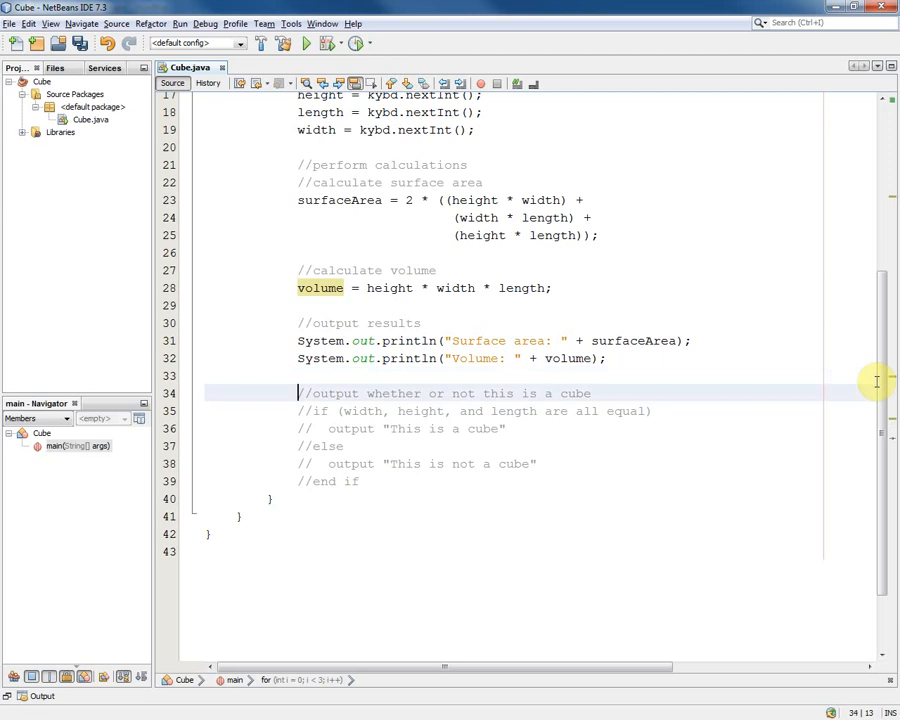
{"action": "key", "text": "Down"}
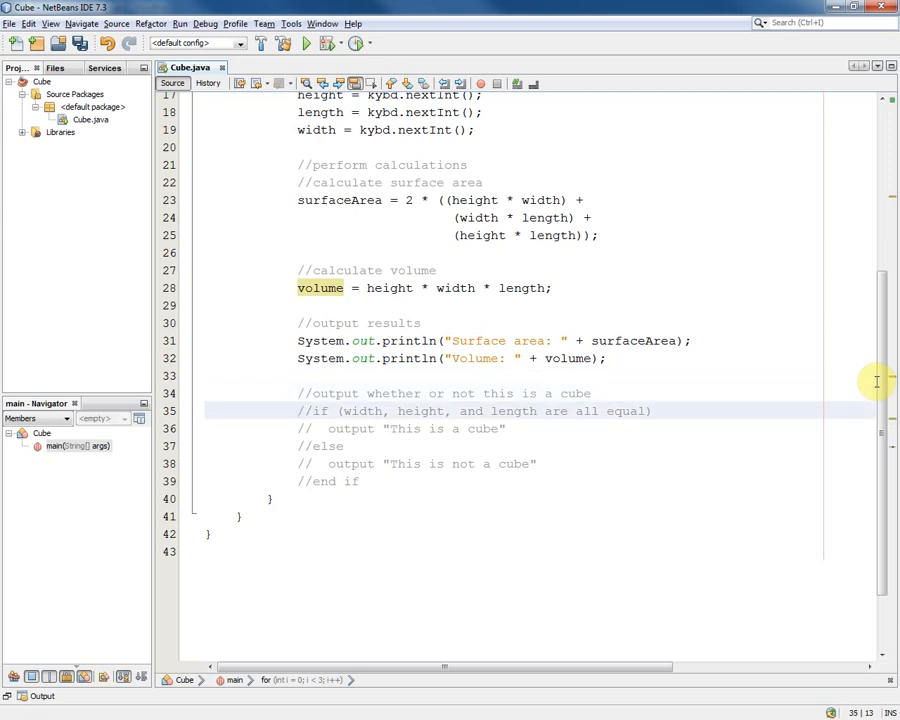
{"action": "key", "text": "Delete"}
{"action": "key", "text": "Delete"}
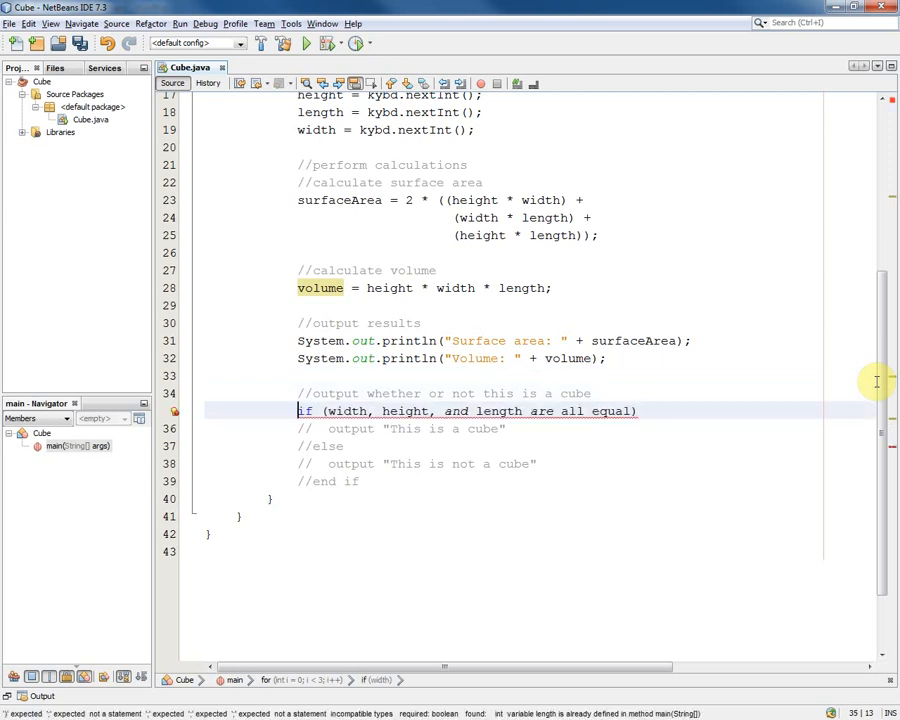
{"action": "key", "text": "Right"}
{"action": "key", "text": "Right"}
{"action": "key", "text": "Right"}
{"action": "key", "text": "Right"}
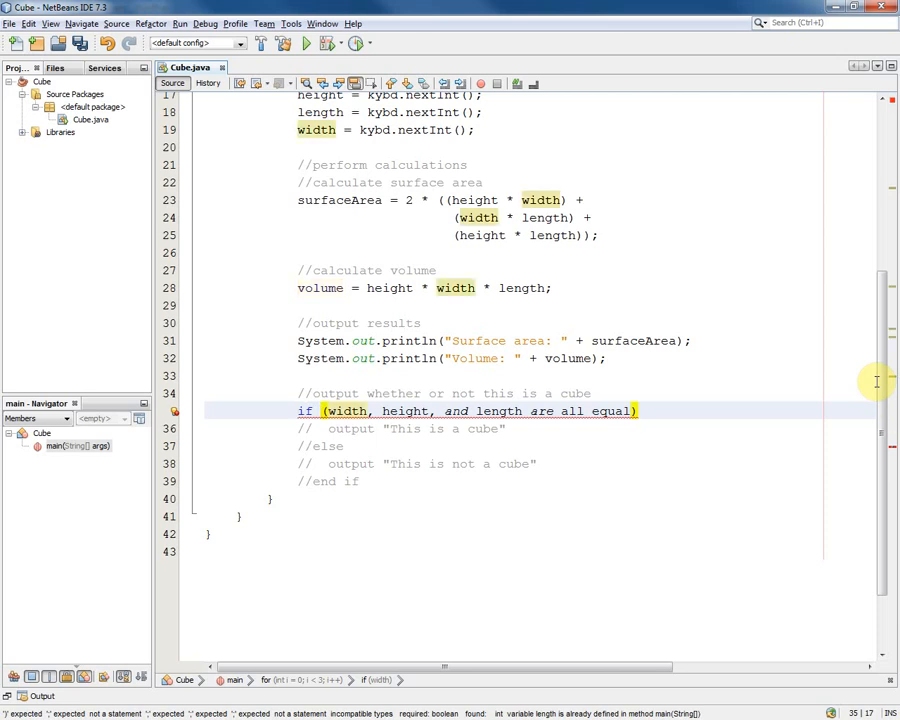
{"action": "key", "text": "shift+End"}
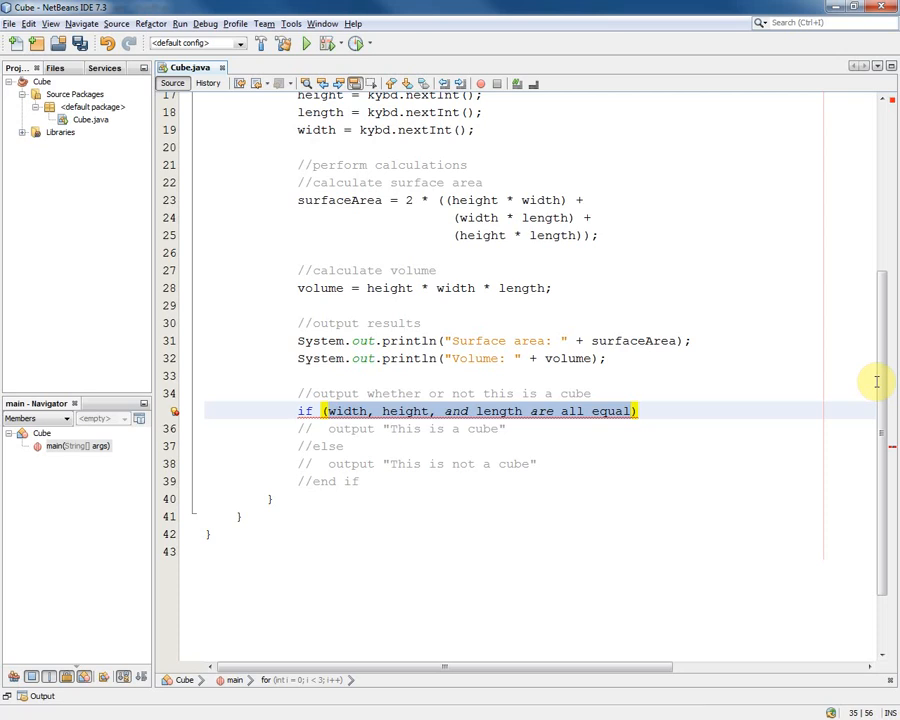
{"action": "type", "text": "(width ="}
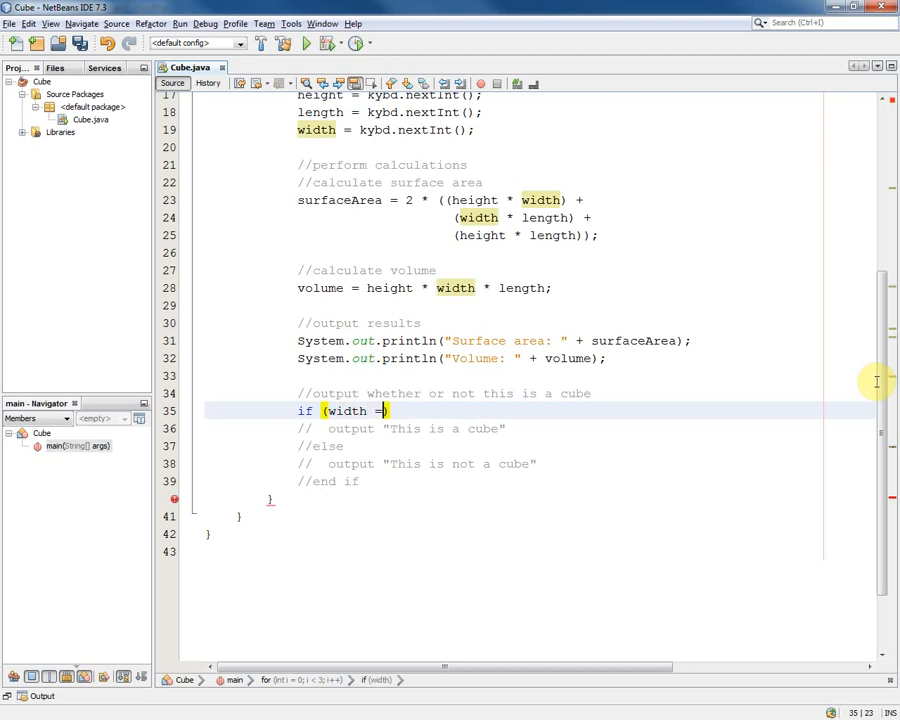
{"action": "type", "text": "= length "}
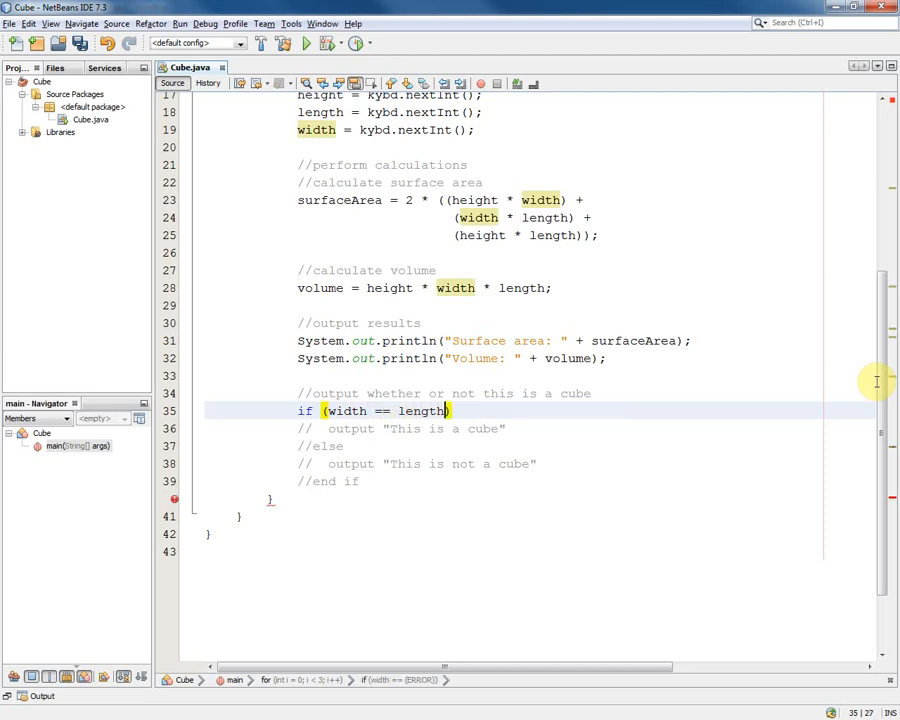
{"action": "type", "text": "&&"}
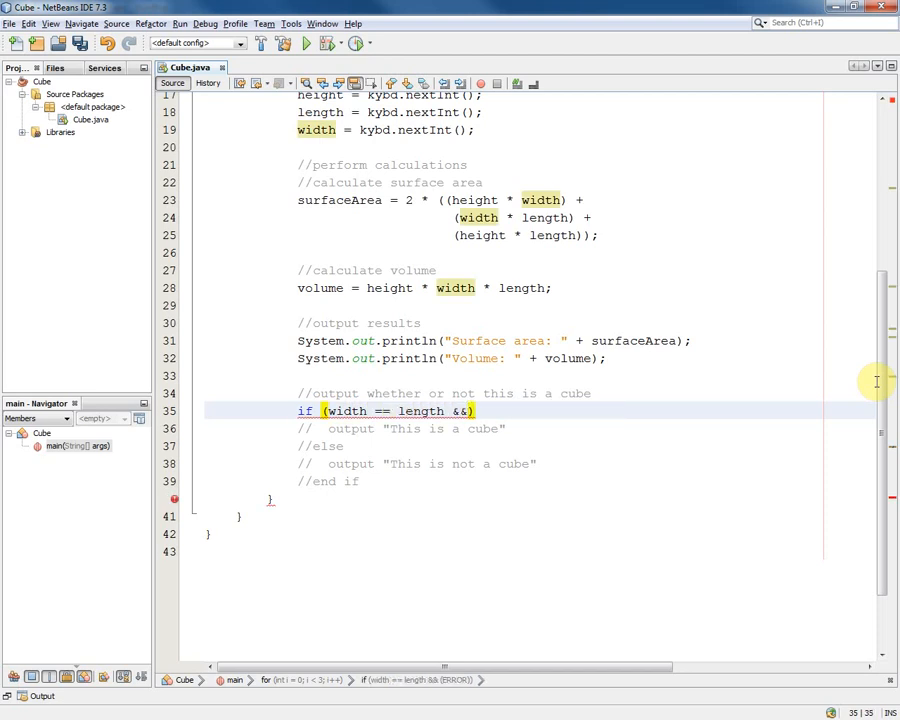
{"action": "type", "text": " width "}
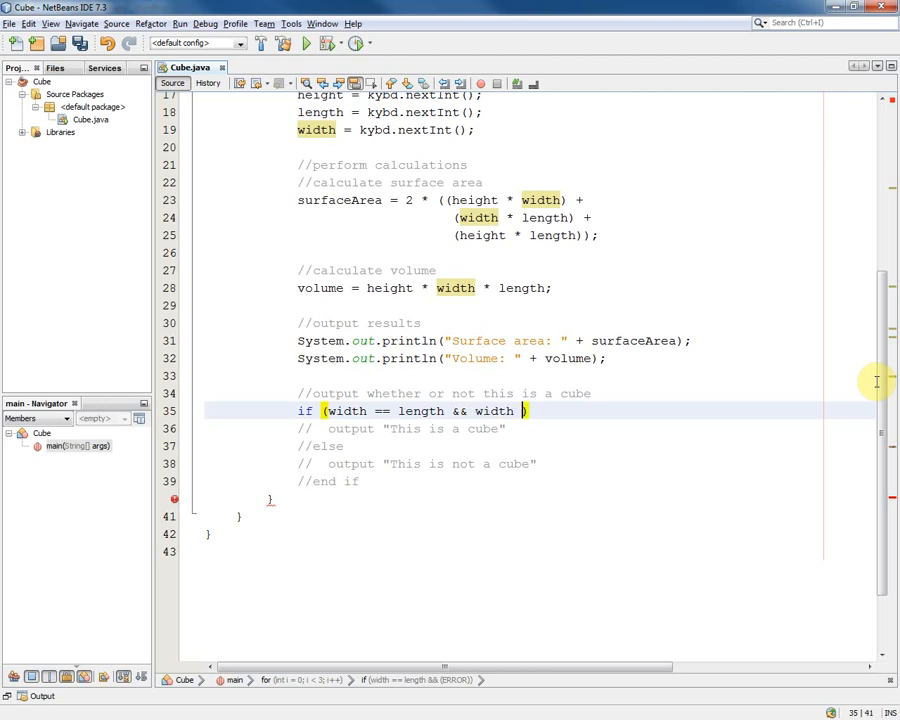
{"action": "type", "text": "=="}
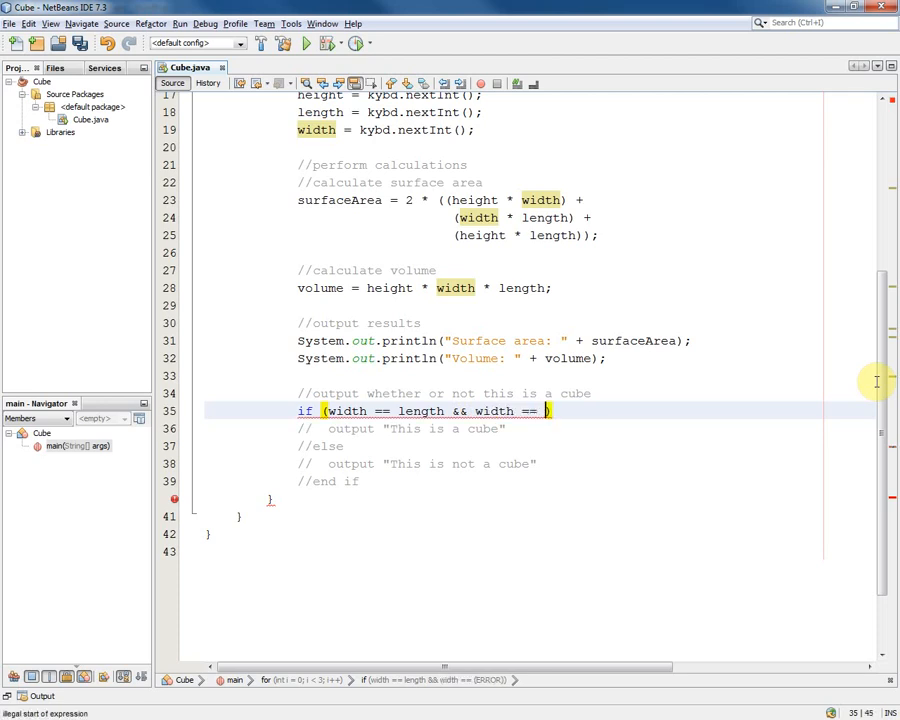
{"action": "type", "text": " height"}
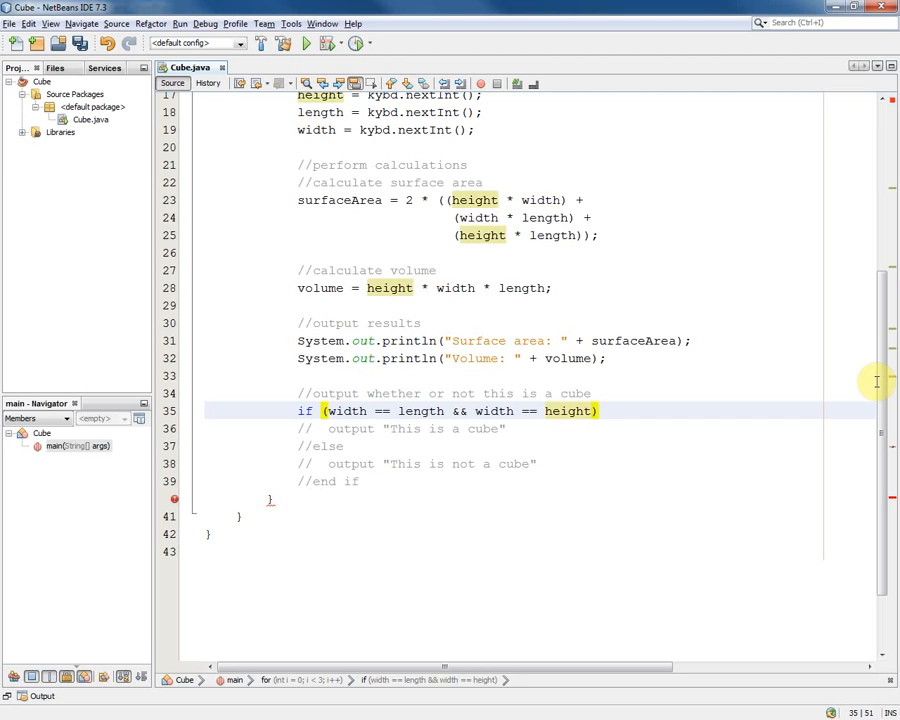
{"action": "key", "text": "Down"}
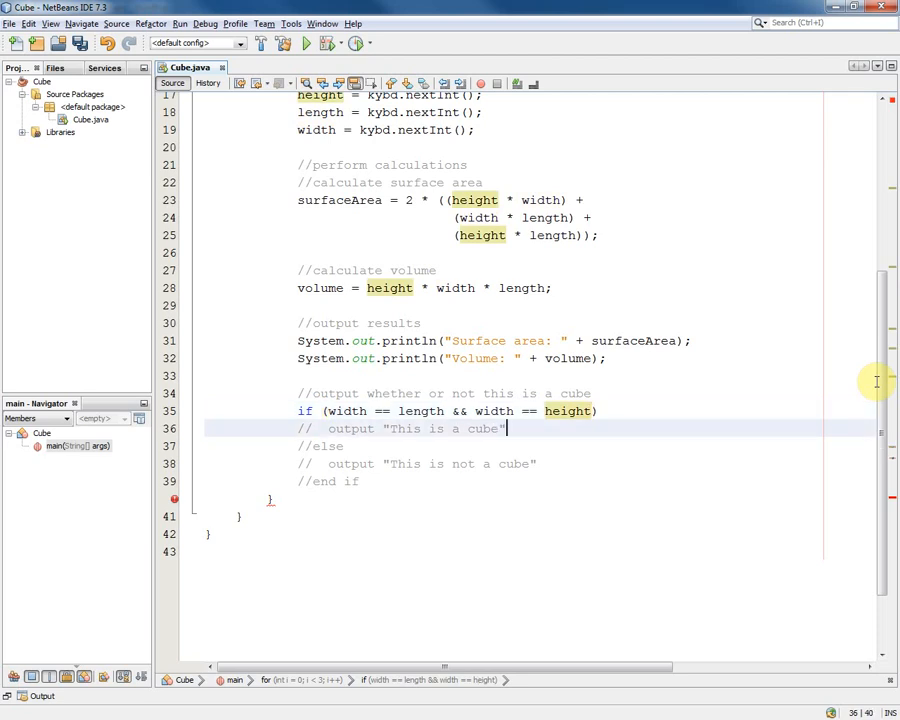
Step: Uncomment the cube output line and wrap it in indented braces under the if condition
{"action": "key", "text": "Home"}
{"action": "key", "text": "Delete"}
{"action": "key", "text": "Delete"}
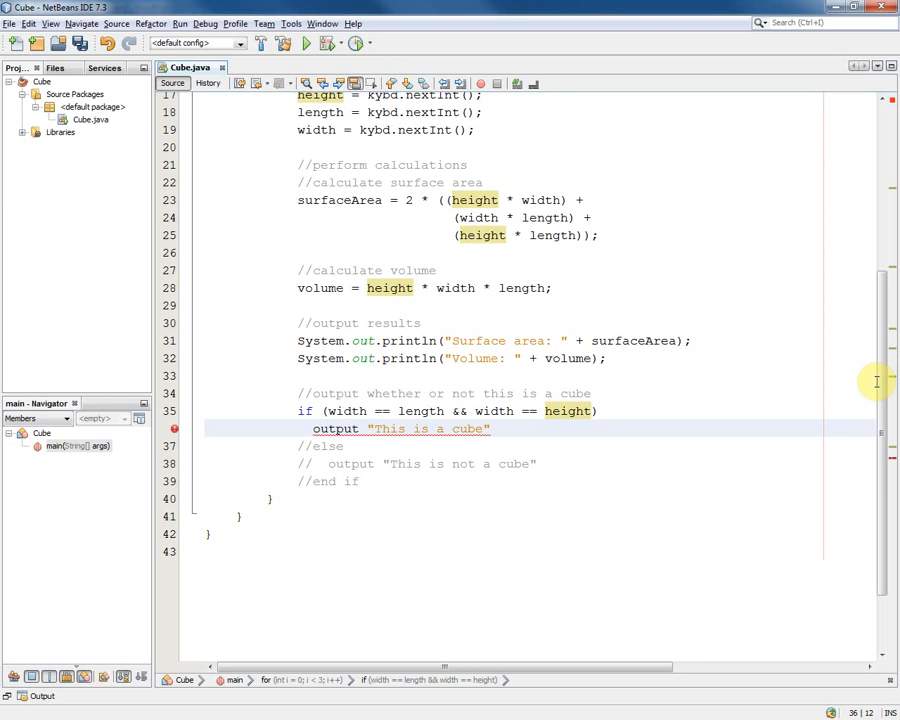
{"action": "key", "text": "Up"}
{"action": "key", "text": "End"}
{"action": "key", "text": "Return"}
{"action": "type", "text": "{"}
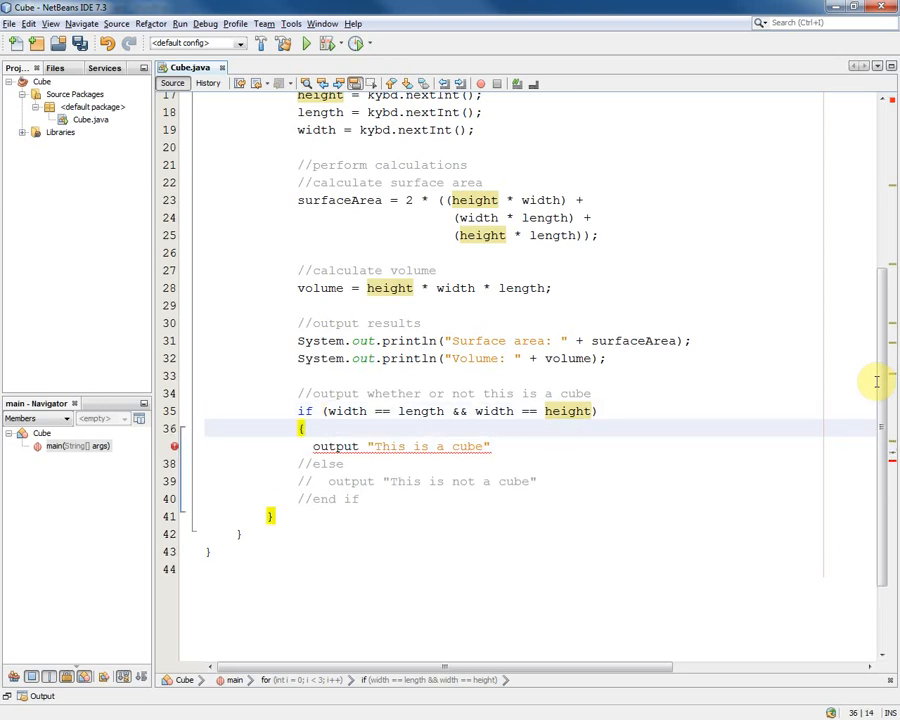
{"action": "key", "text": "Down"}
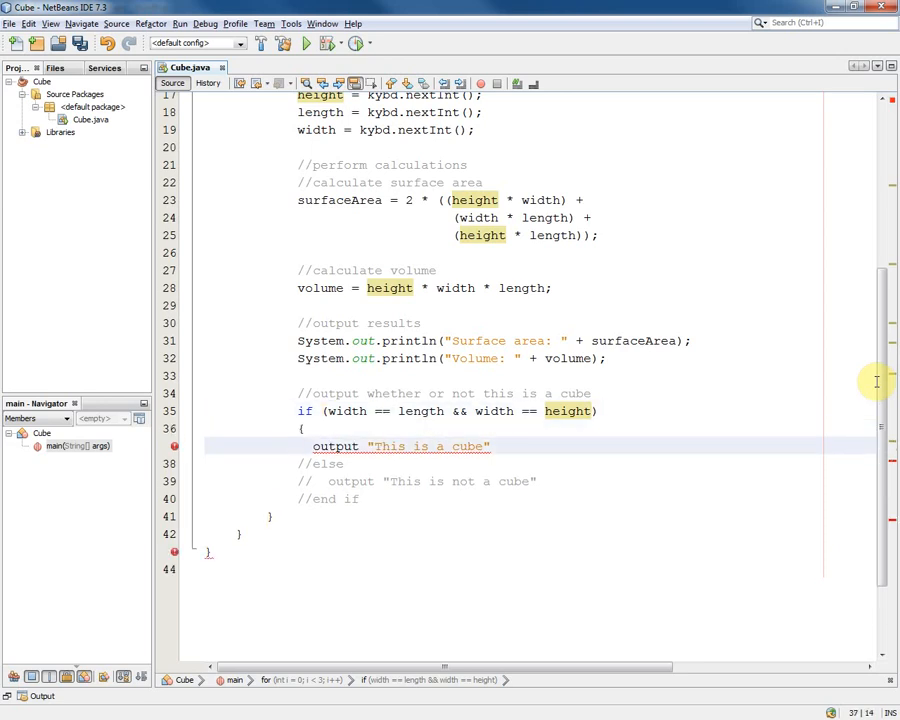
{"action": "key", "text": "End"}
{"action": "key", "text": "Return"}
{"action": "type", "text": "}"}
{"action": "key", "text": "Up"}
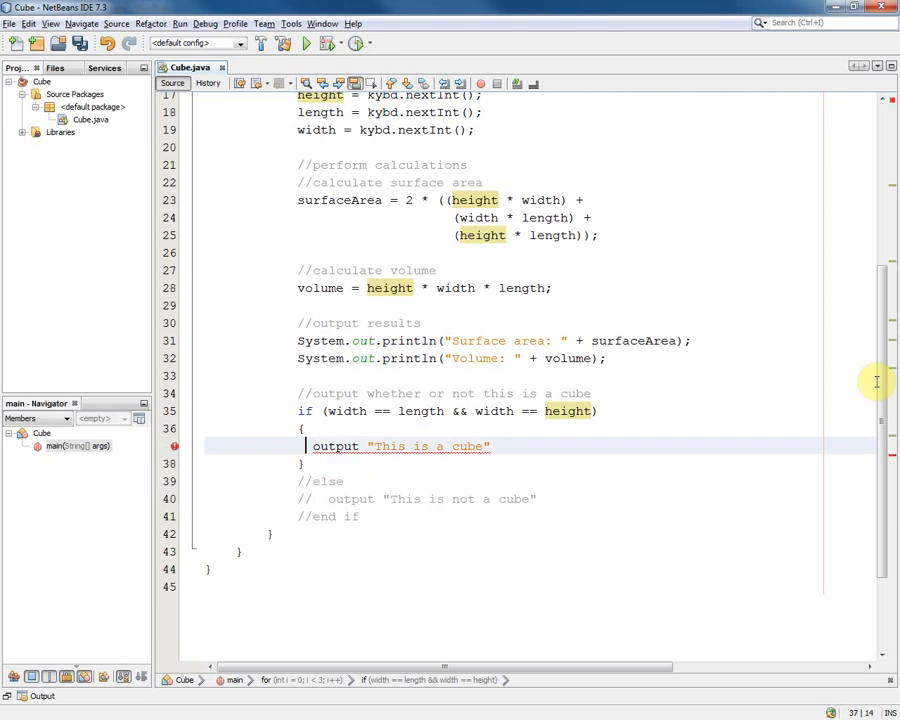
{"action": "key", "text": "Tab"}
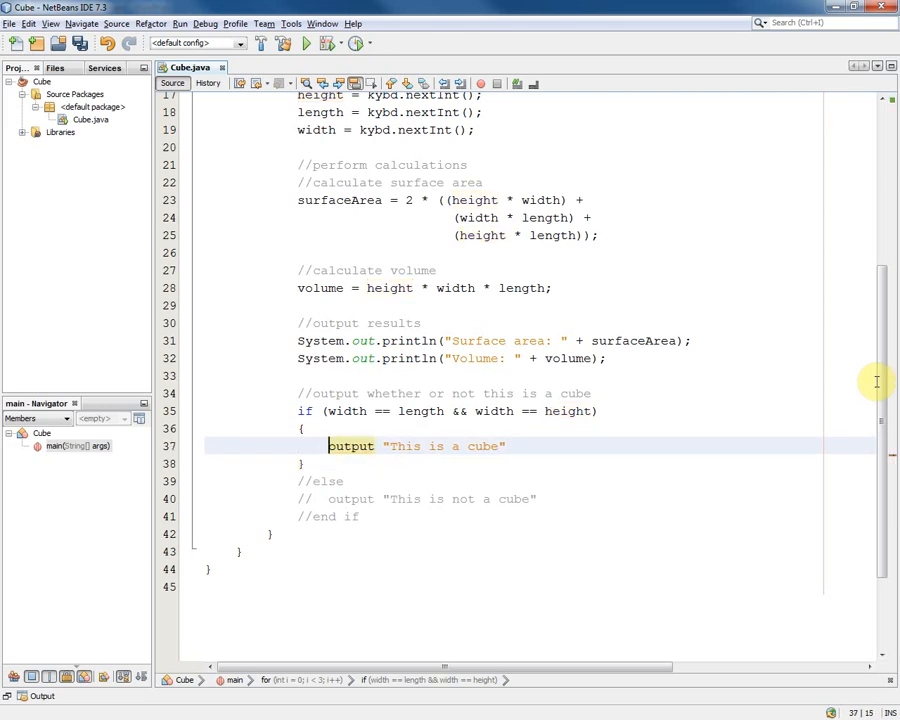
Step: Replace output with System.out.println("This is a cube");
{"action": "key", "text": "ctrl+shift+Right"}
{"action": "type", "text": "Sys"}
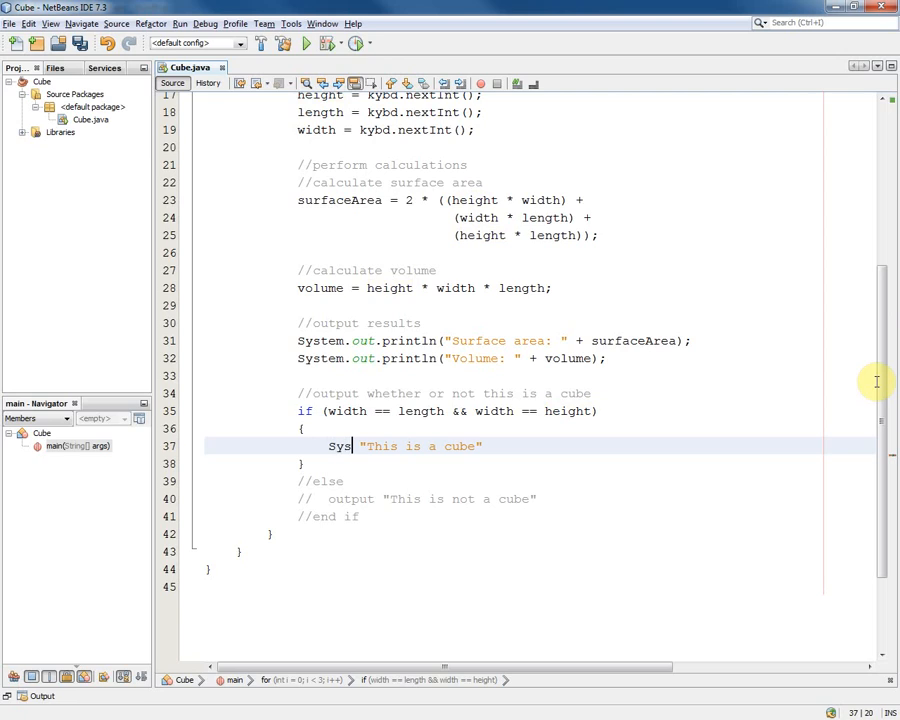
{"action": "type", "text": "tem.out.println"}
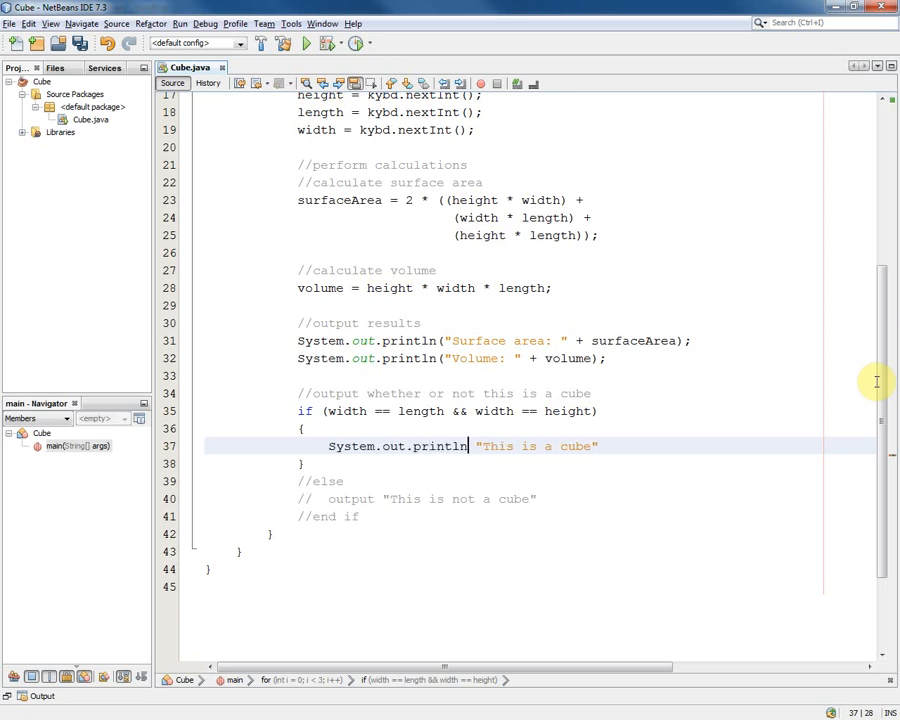
{"action": "key", "text": "Delete"}
{"action": "key", "text": "Delete"}
{"action": "type", "text": "("}
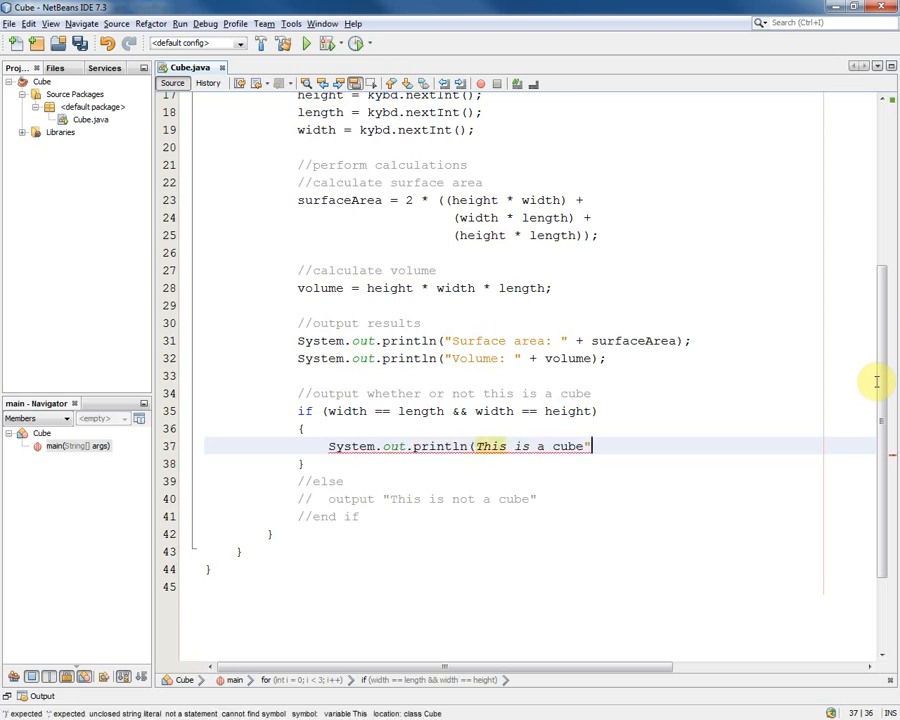
{"action": "type", "text": ");"}
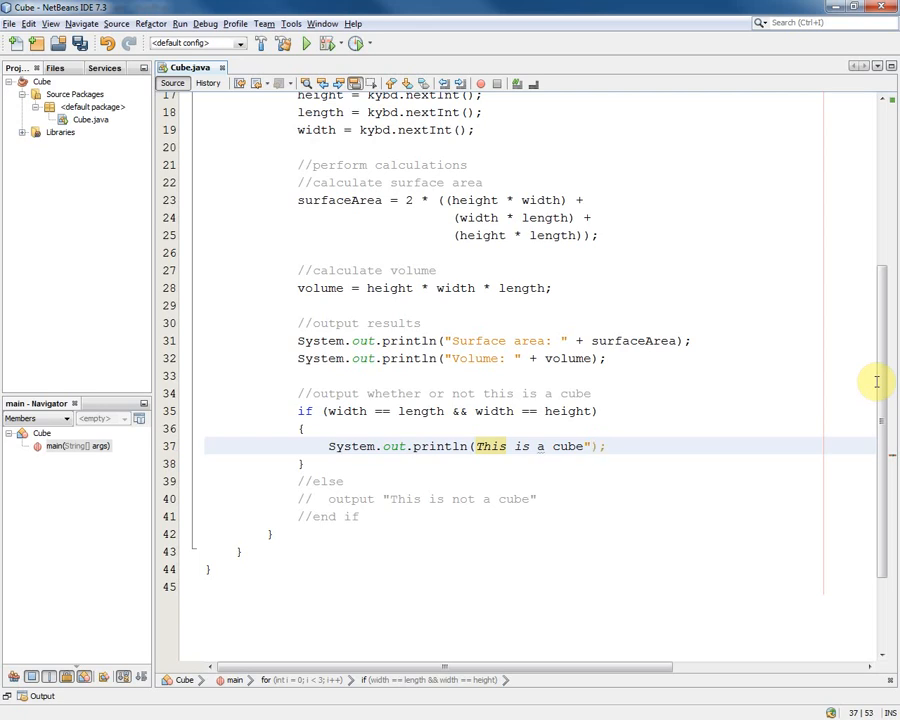
{"action": "key", "text": "Left"}
{"action": "key", "text": "Left"}
{"action": "key", "text": "Left"}
{"action": "key", "text": "Left"}
{"action": "key", "text": "Left"}
{"action": "key", "text": "Left"}
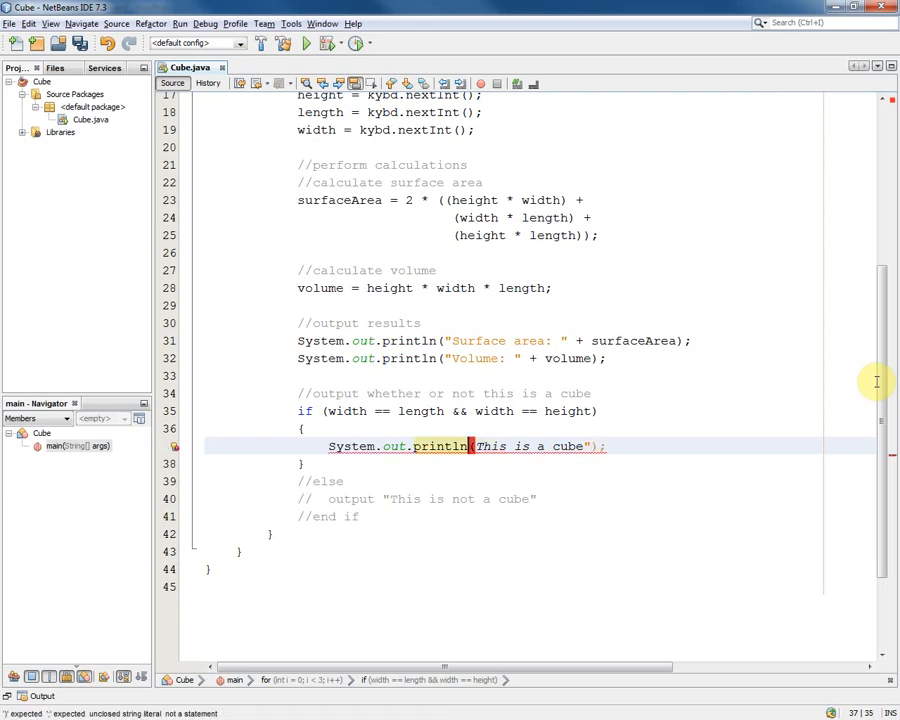
{"action": "type", "text": "\""}
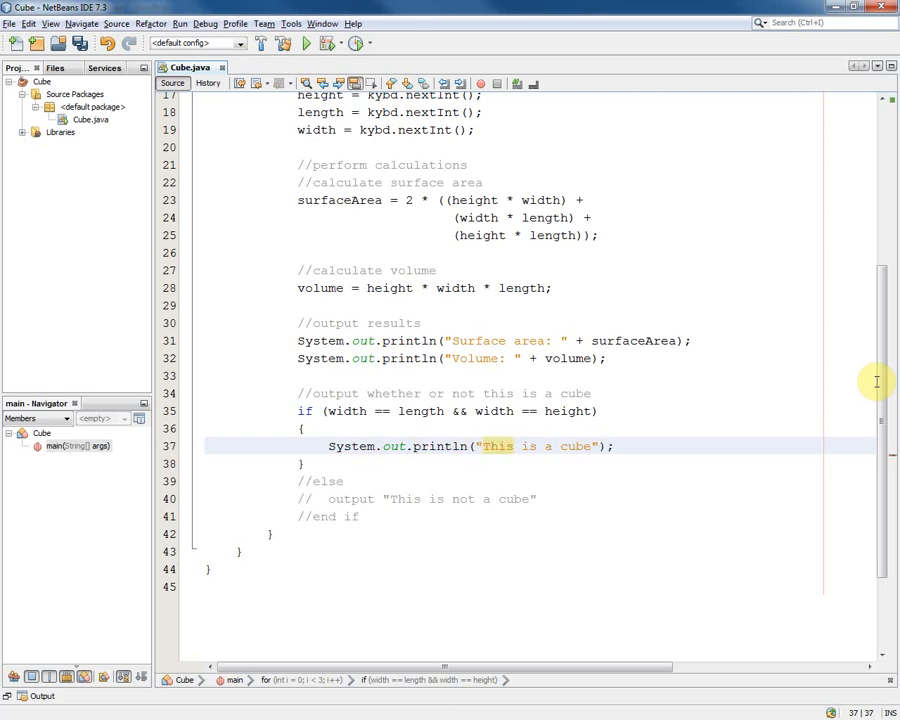
{"action": "key", "text": "Down"}
Step: Uncomment else, give it a braced block, and delete the end if comment
{"action": "key", "text": "Down"}
{"action": "key", "text": "Home"}
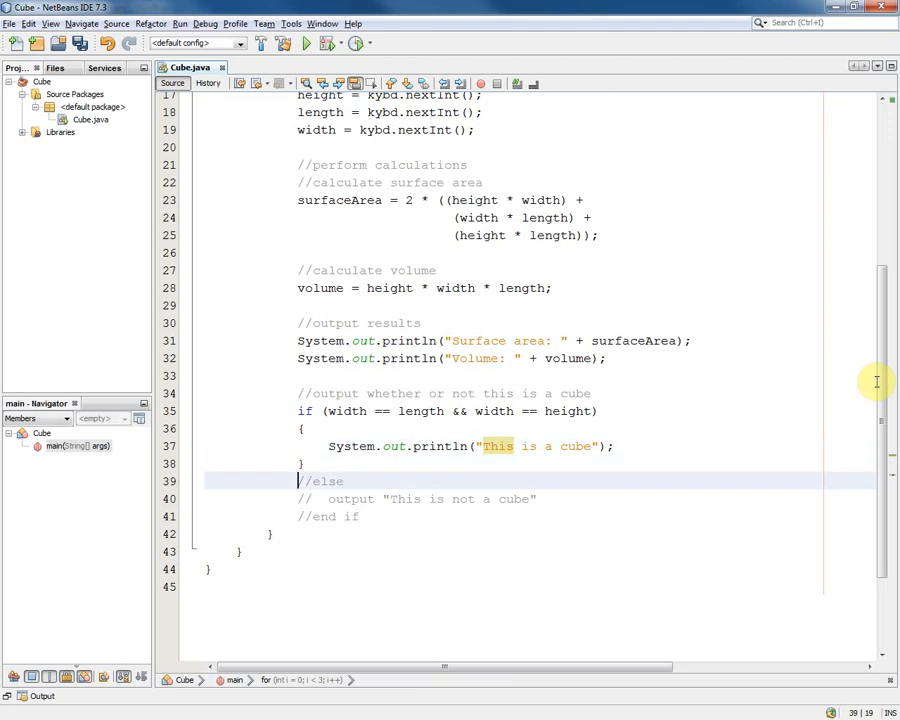
{"action": "key", "text": "Delete"}
{"action": "key", "text": "Delete"}
{"action": "key", "text": "Down"}
{"action": "key", "text": "Down"}
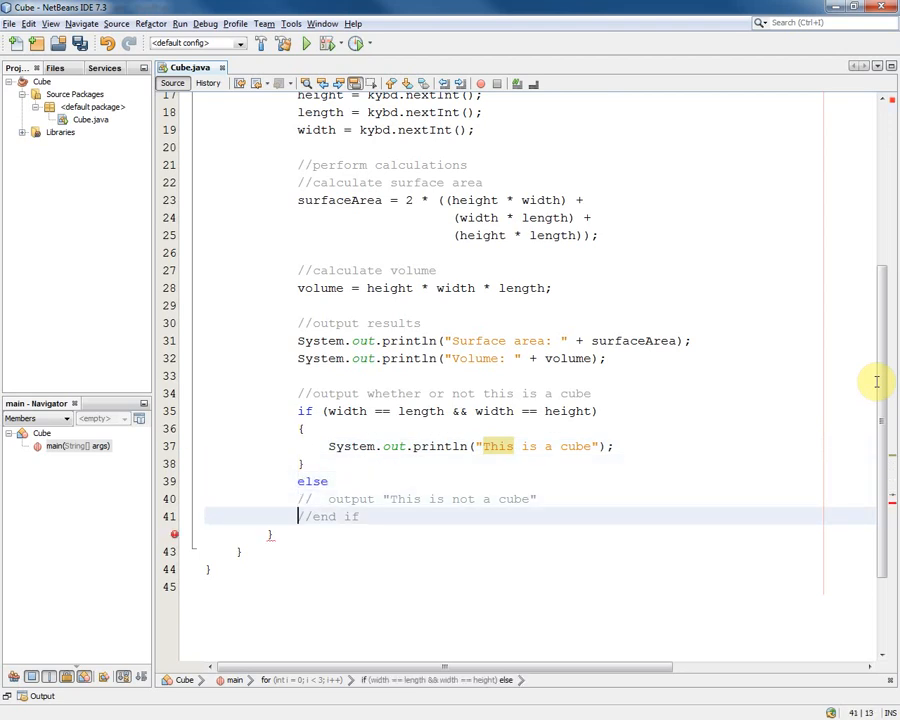
{"action": "key", "text": "Up"}
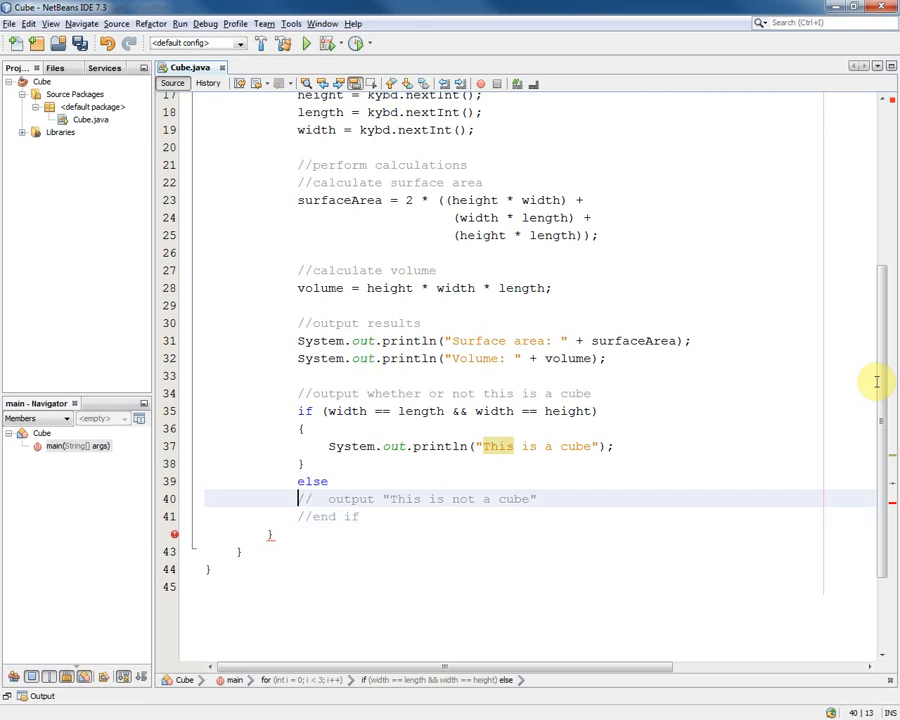
{"action": "type", "text": "{"}
{"action": "key", "text": "Return"}
{"action": "key", "text": "Down"}
{"action": "key", "text": "End"}
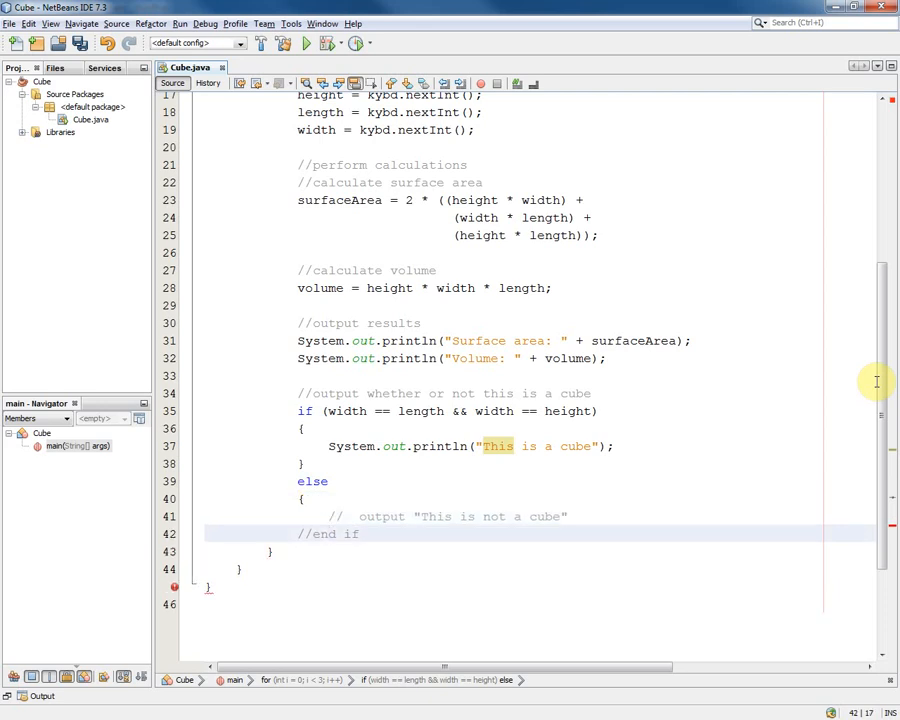
{"action": "key", "text": "shift+Home"}
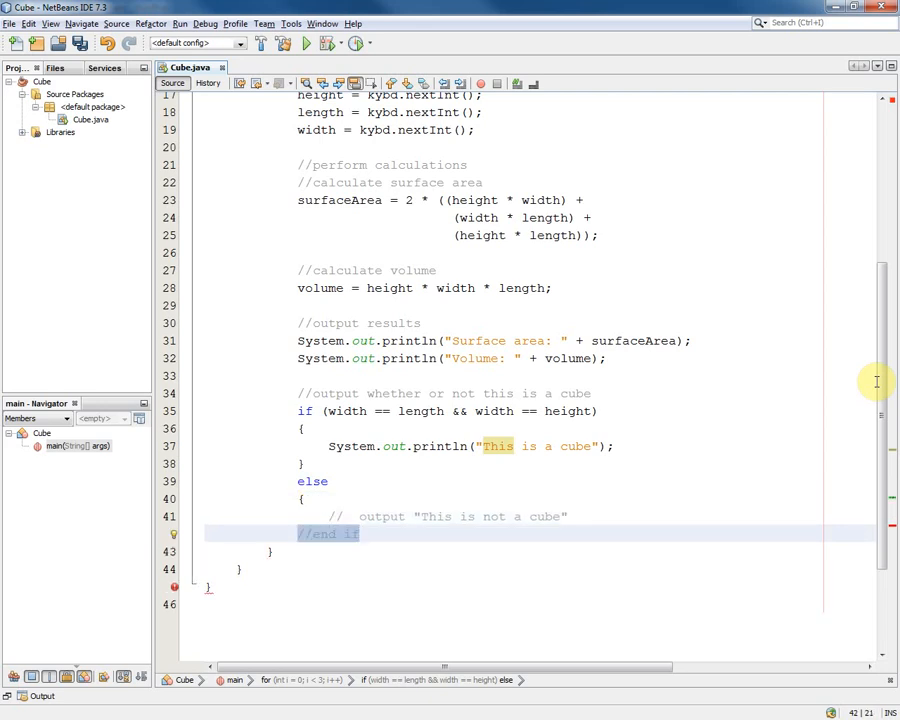
{"action": "key", "text": "BackSpace"}
{"action": "type", "text": "}"}
Step: Replace the not-a-cube comment with System.out.println("This is not a cube");
{"action": "key", "text": "Up"}
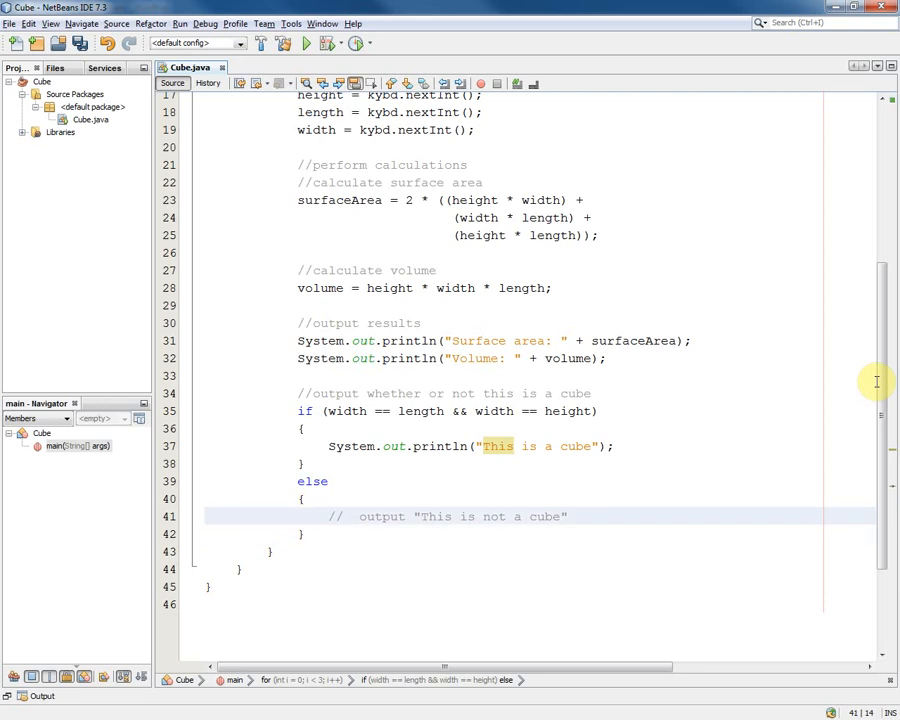
{"action": "key", "text": "ctrl+shift+Right"}
{"action": "key", "text": "ctrl+shift+Right"}
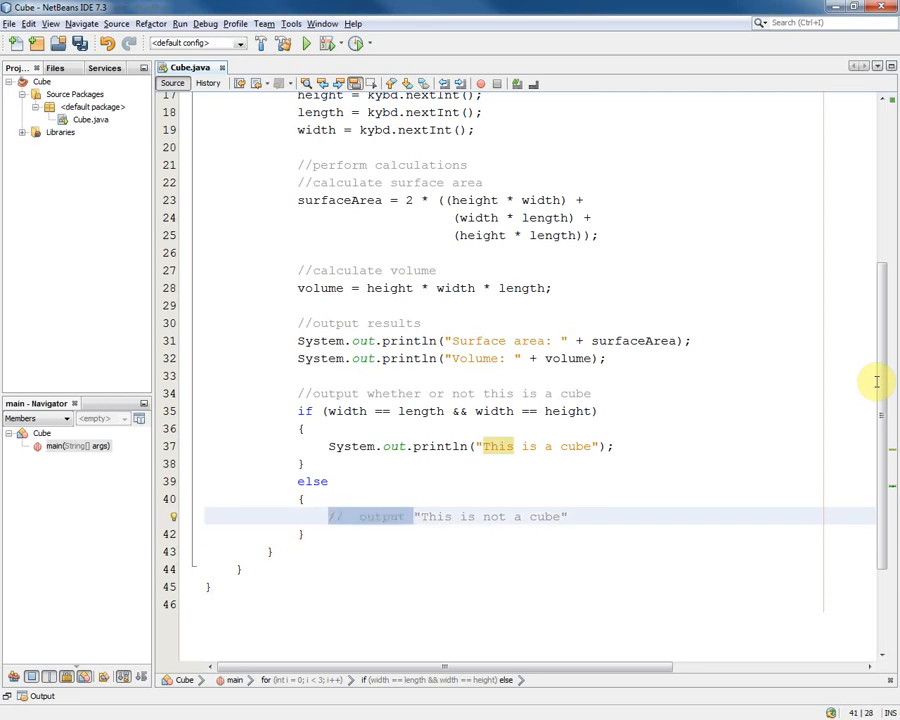
{"action": "type", "text": "System.ou"}
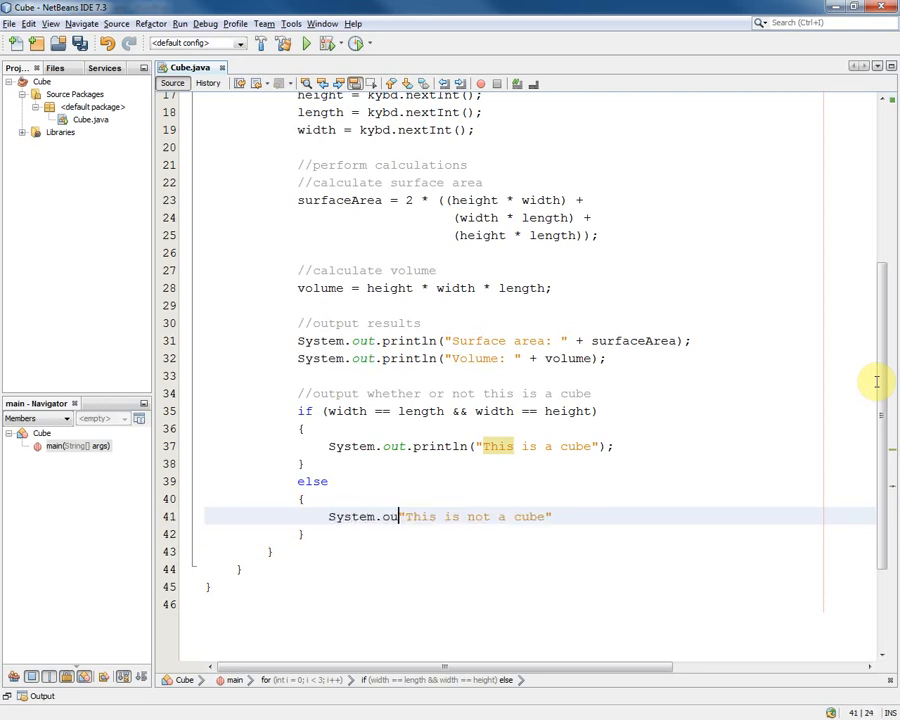
{"action": "type", "text": "t.println"}
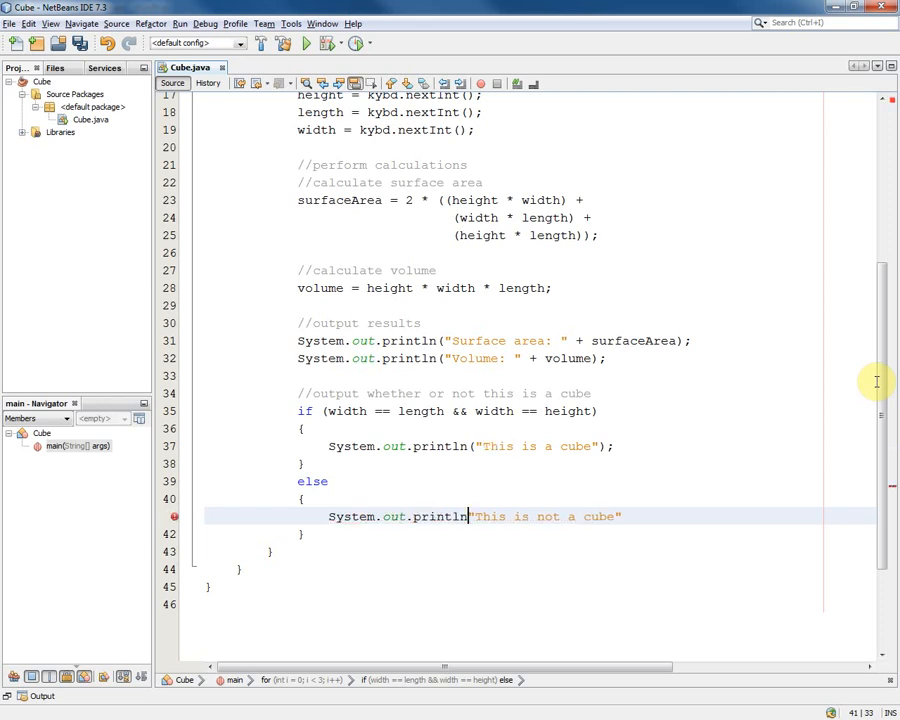
{"action": "type", "text": "("}
{"action": "key", "text": "End"}
{"action": "type", "text": ");"}
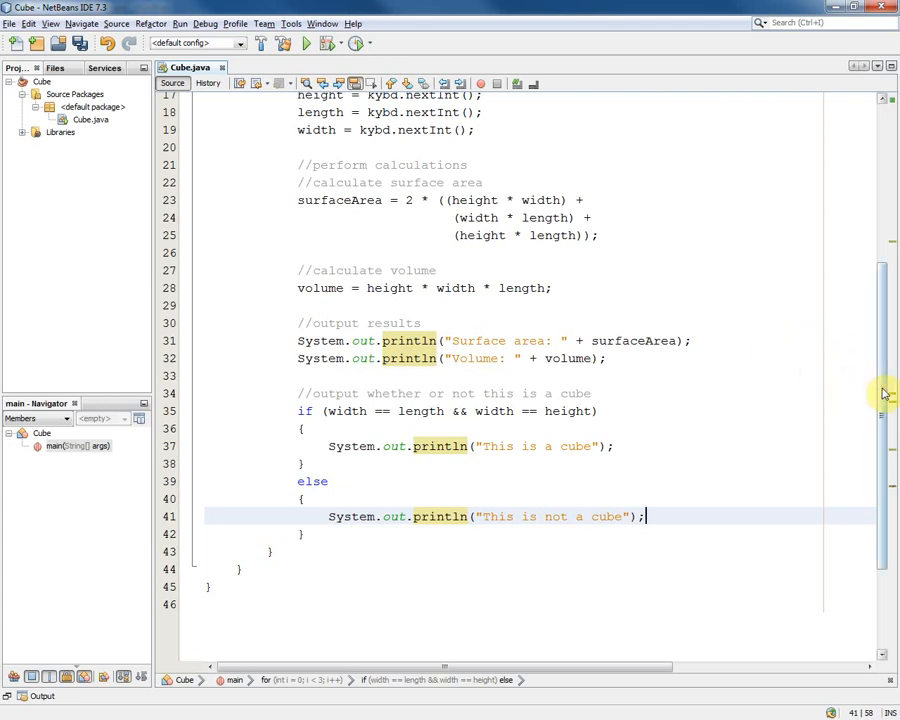
{"action": "left_click", "coordinate": [883, 391]}
{"action": "left_click_drag", "start_coordinate": [883, 391], "coordinate": [883, 355]}
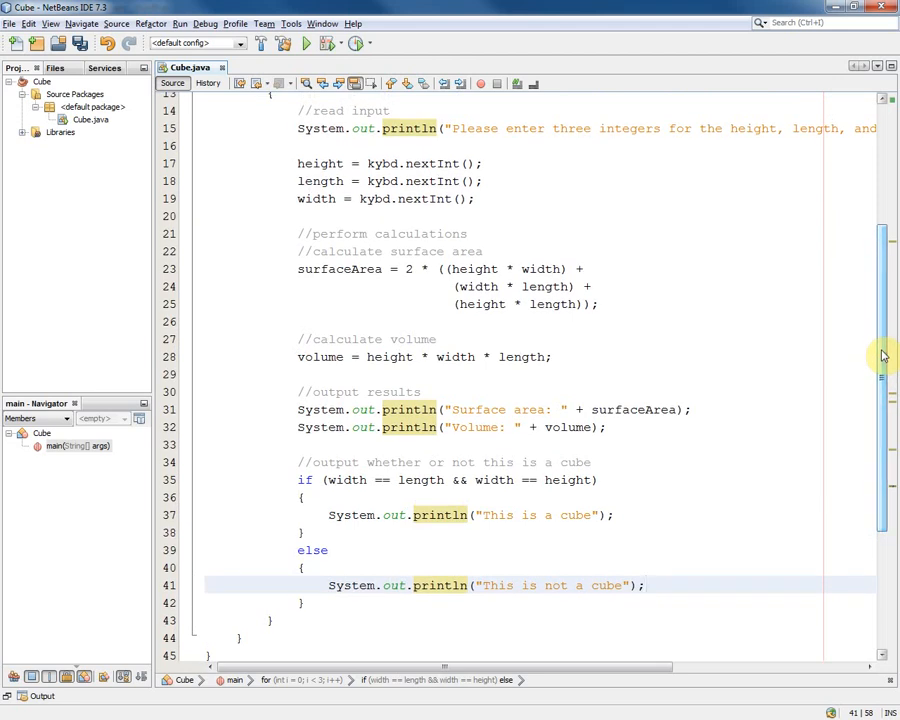